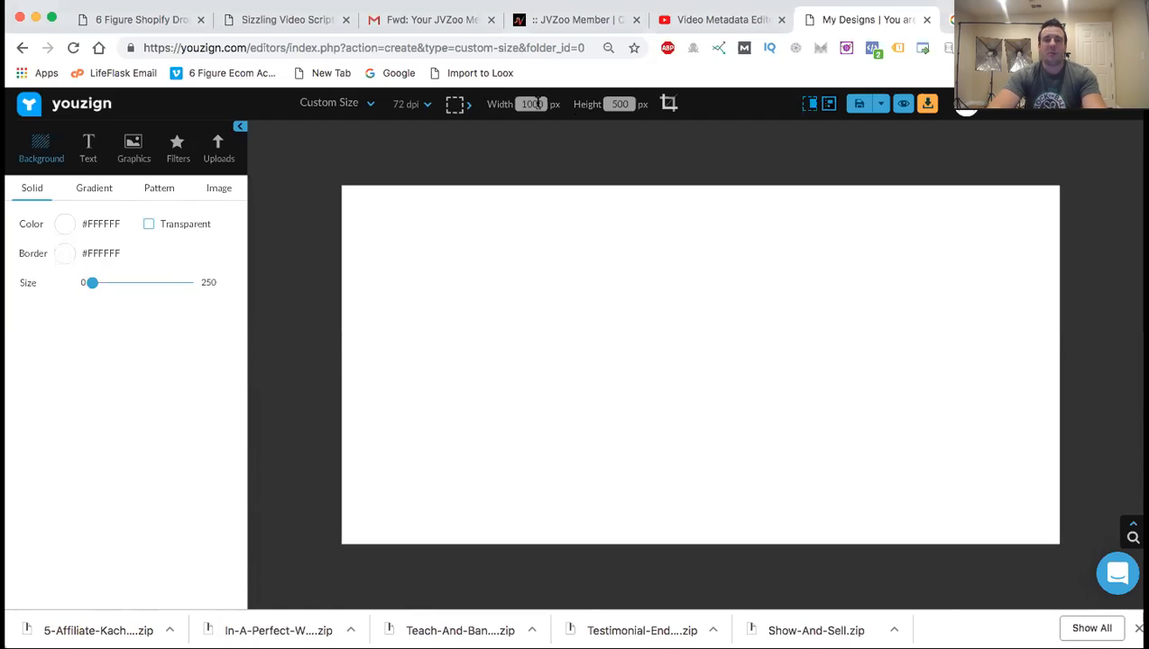
Keep the canvas on the Custom Size preset and make its solid background transparent.
left_click(365, 104)
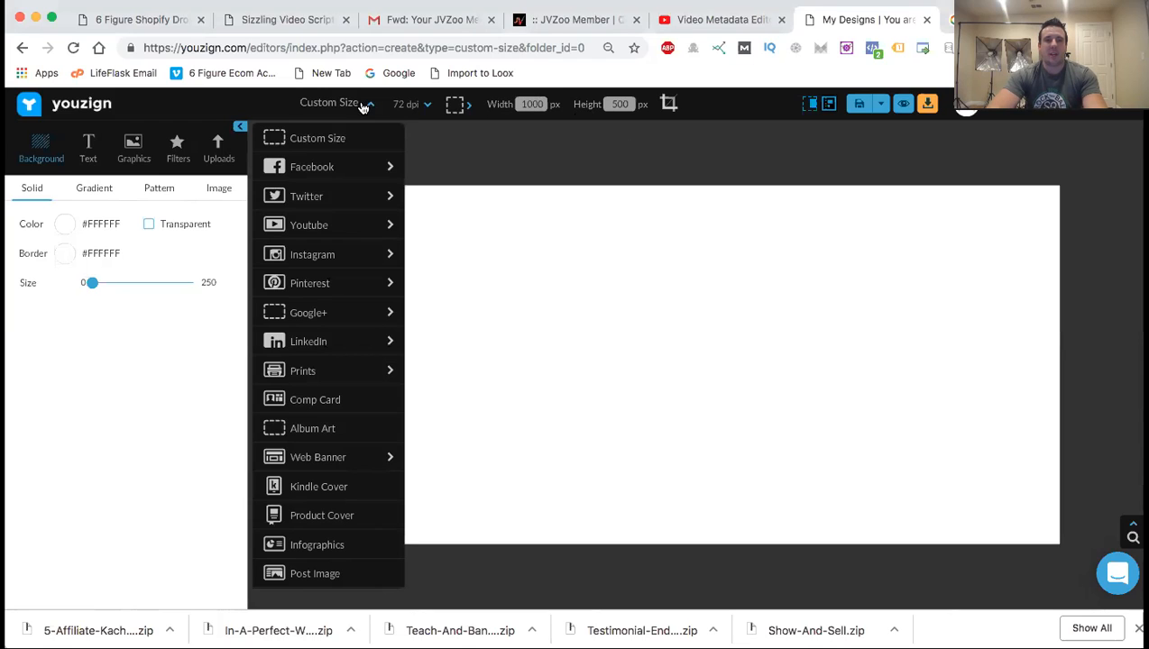
left_click(336, 140)
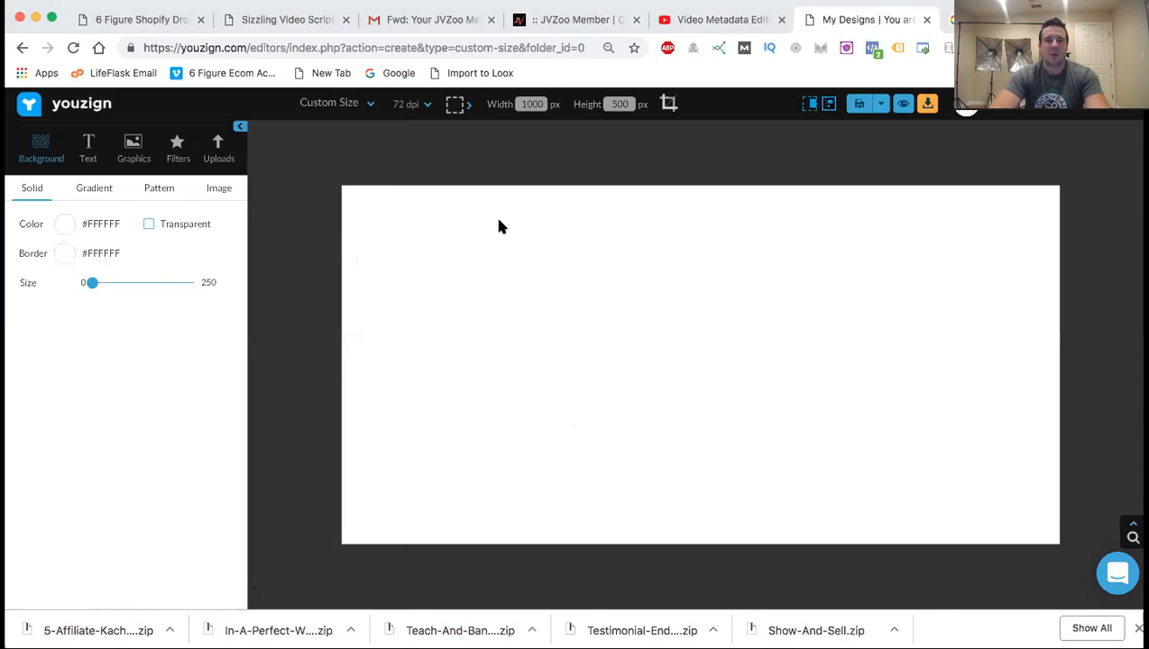
left_click(89, 152)
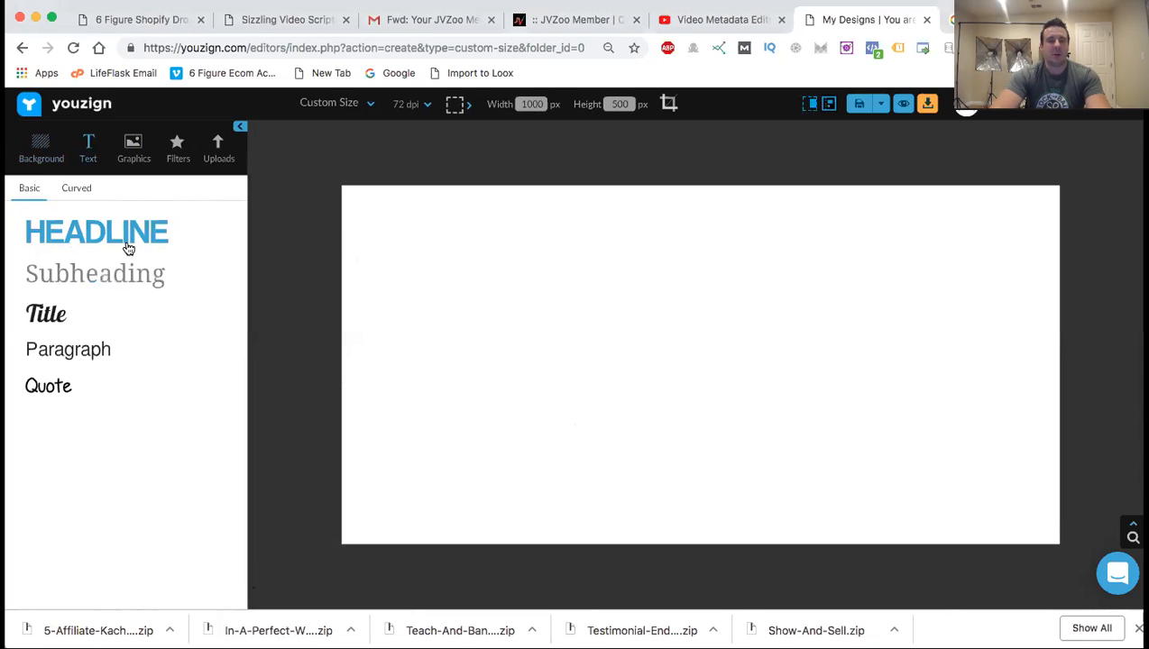
left_click(41, 154)
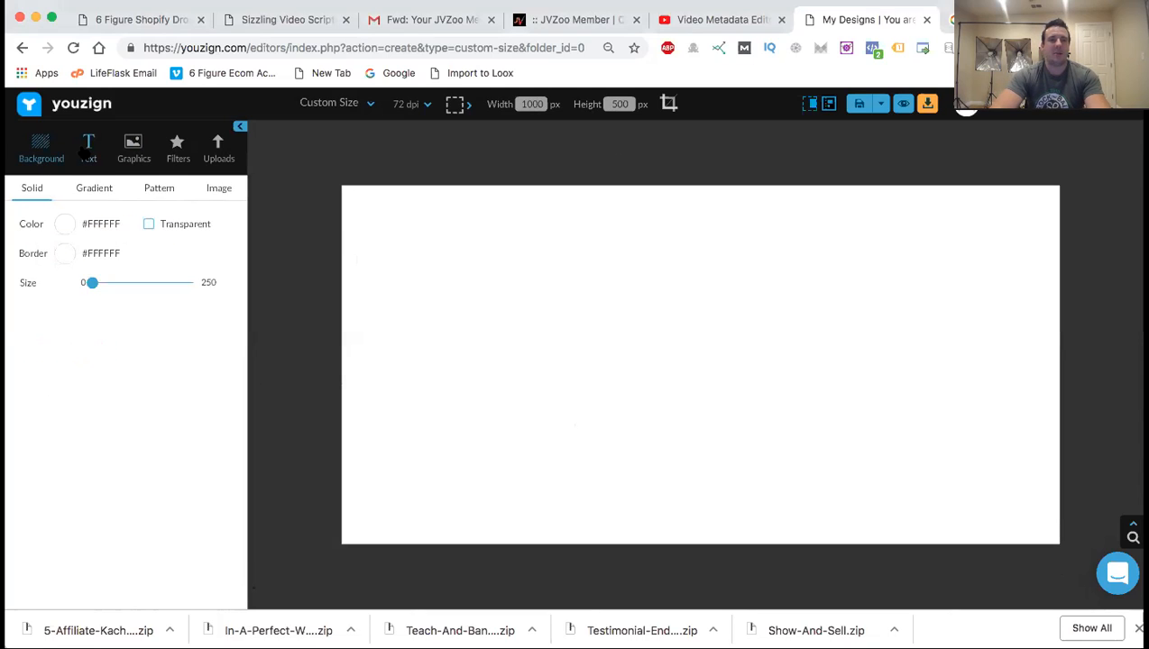
left_click(83, 152)
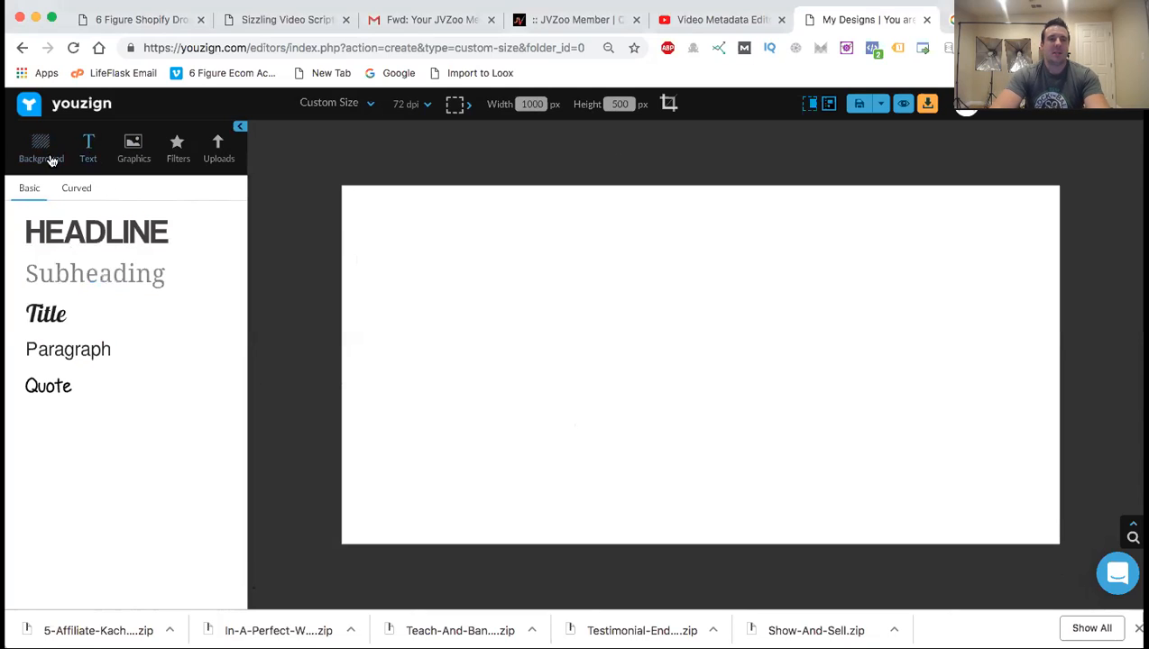
left_click(52, 160)
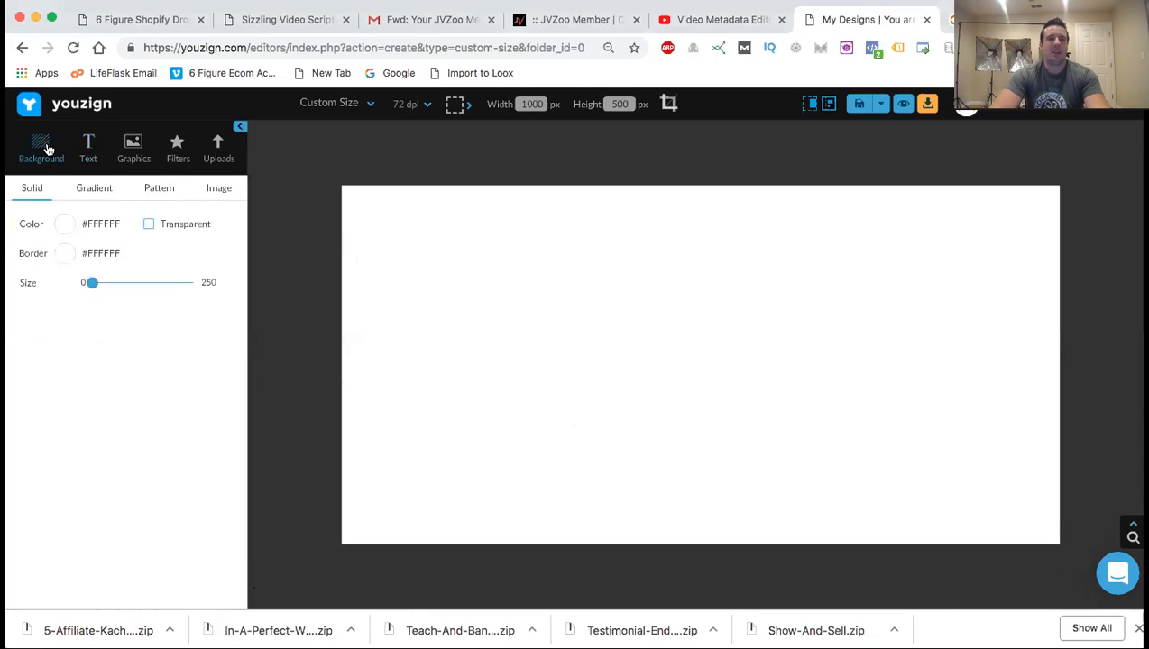
left_click(150, 226)
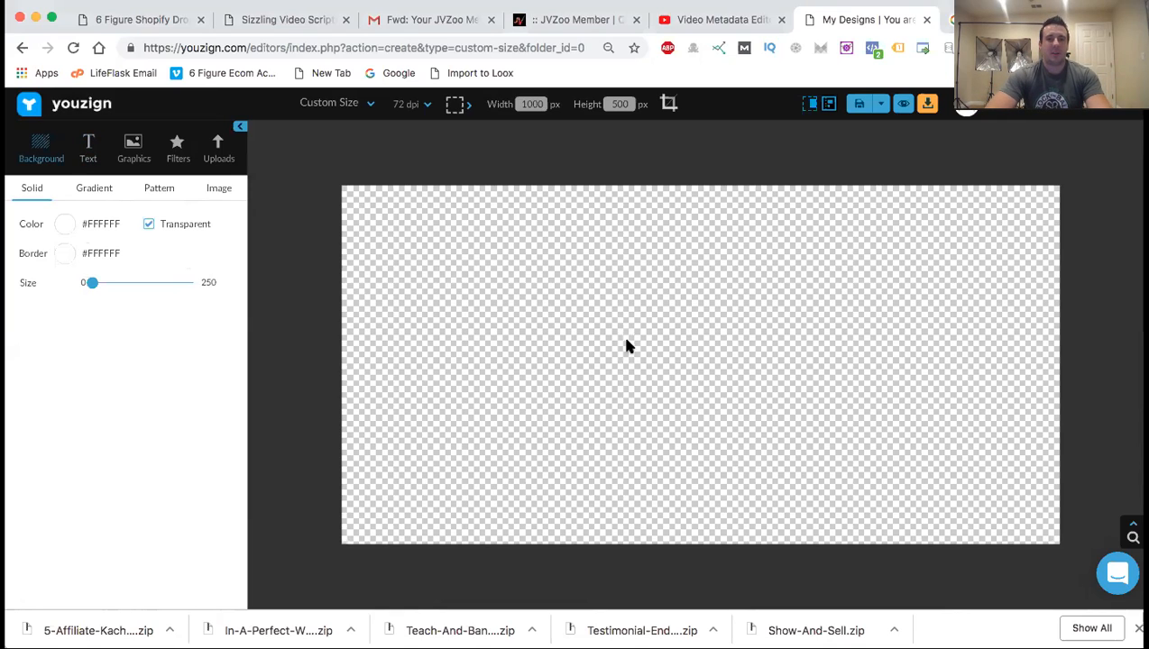
Add a headline text element to the canvas and change its wording to FRUIT.
left_click(85, 153)
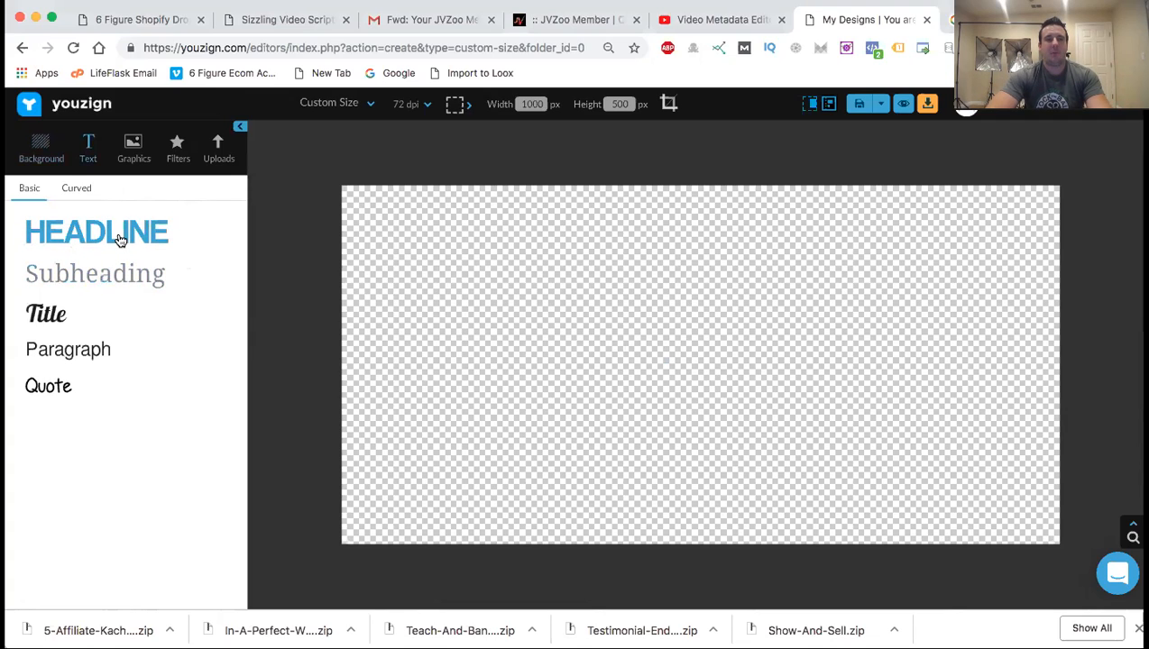
left_click(116, 236)
double_click(656, 368)
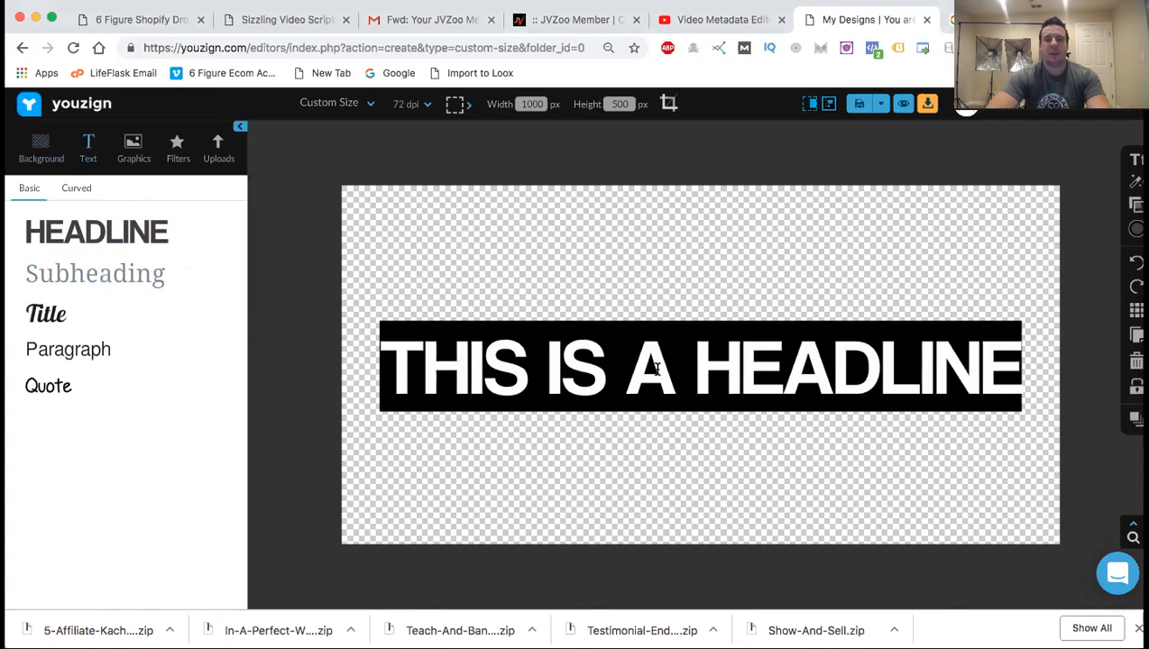
type("FRUIT")
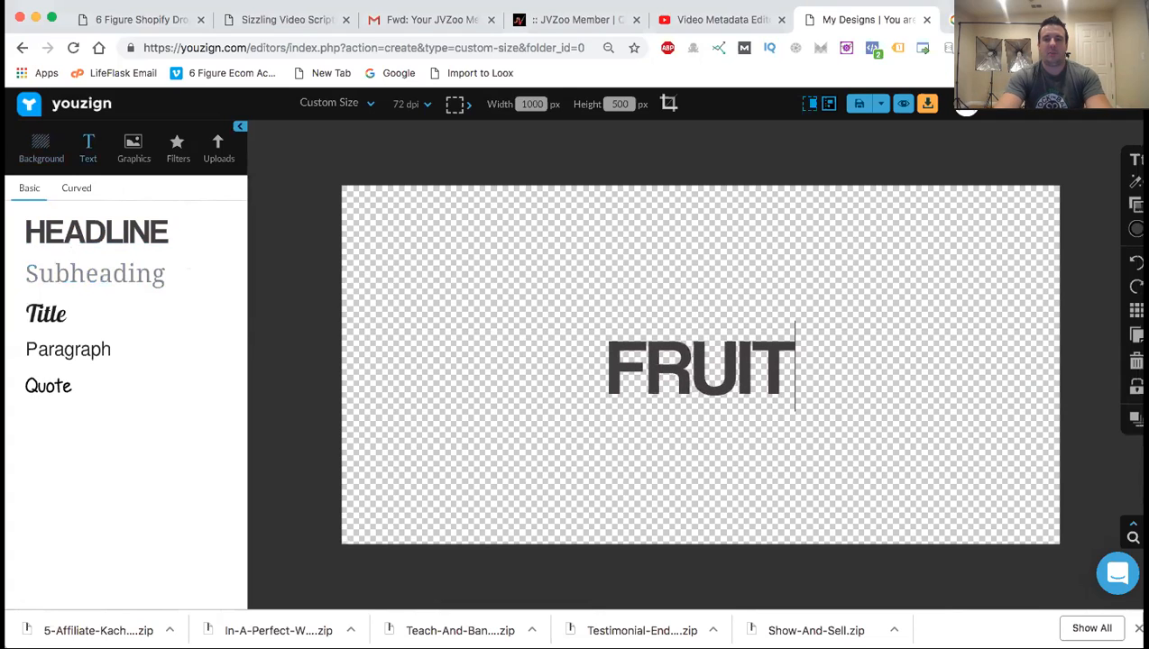
left_click(935, 386)
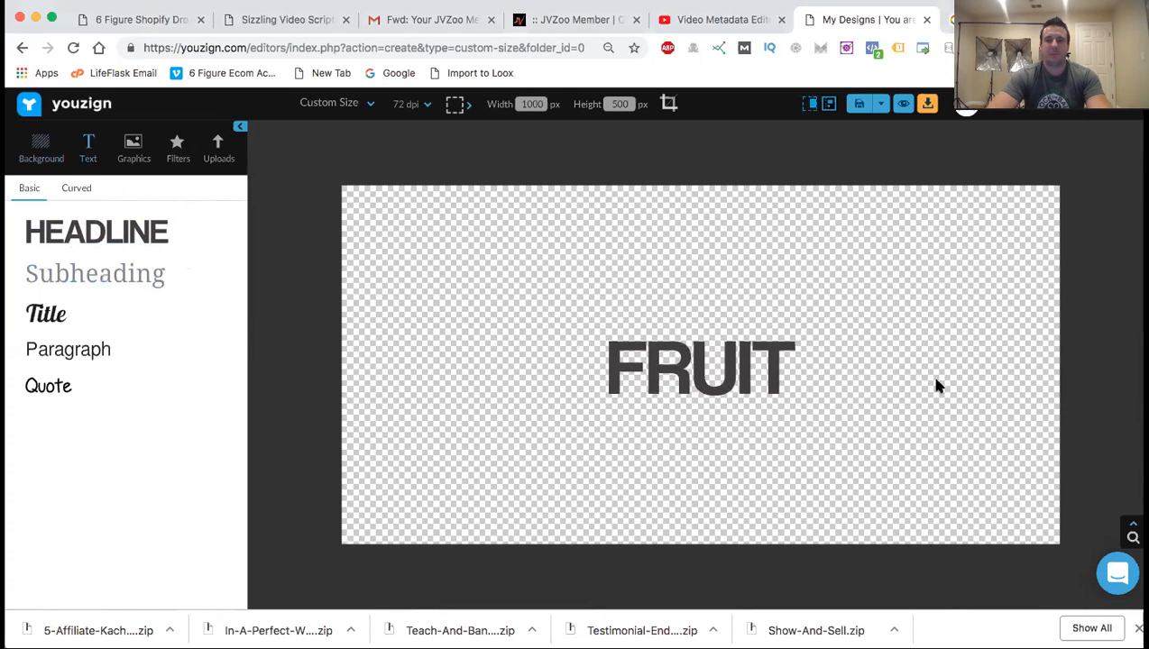
Add a second headline directly below FRUIT and change its wording to POWER.
left_click(117, 231)
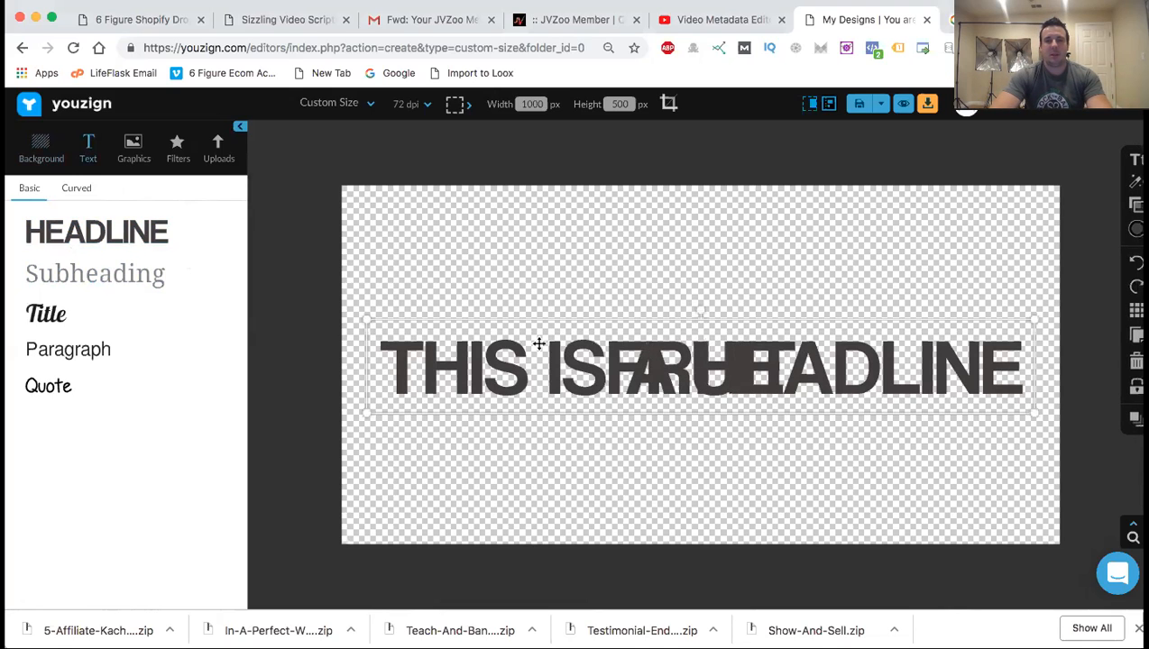
left_click_drag(507, 359, 501, 443)
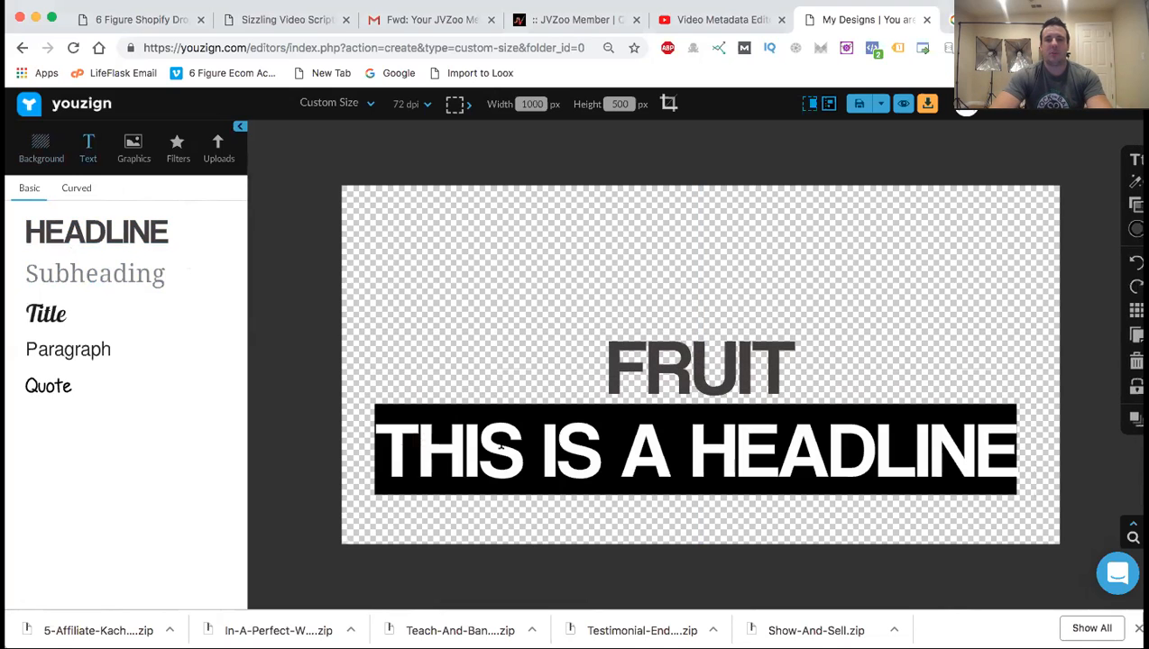
type("POWER")
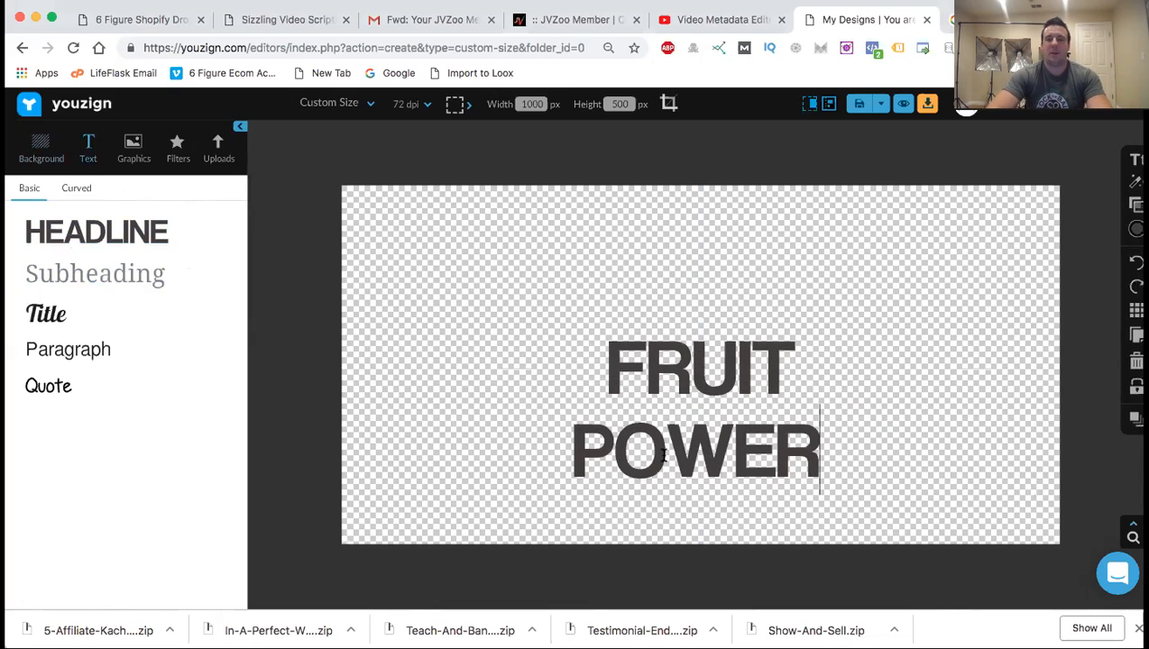
left_click(892, 458)
Move the FRUIT text up and to the left of POWER and set its font to Passion One.
left_click_drag(719, 382, 556, 358)
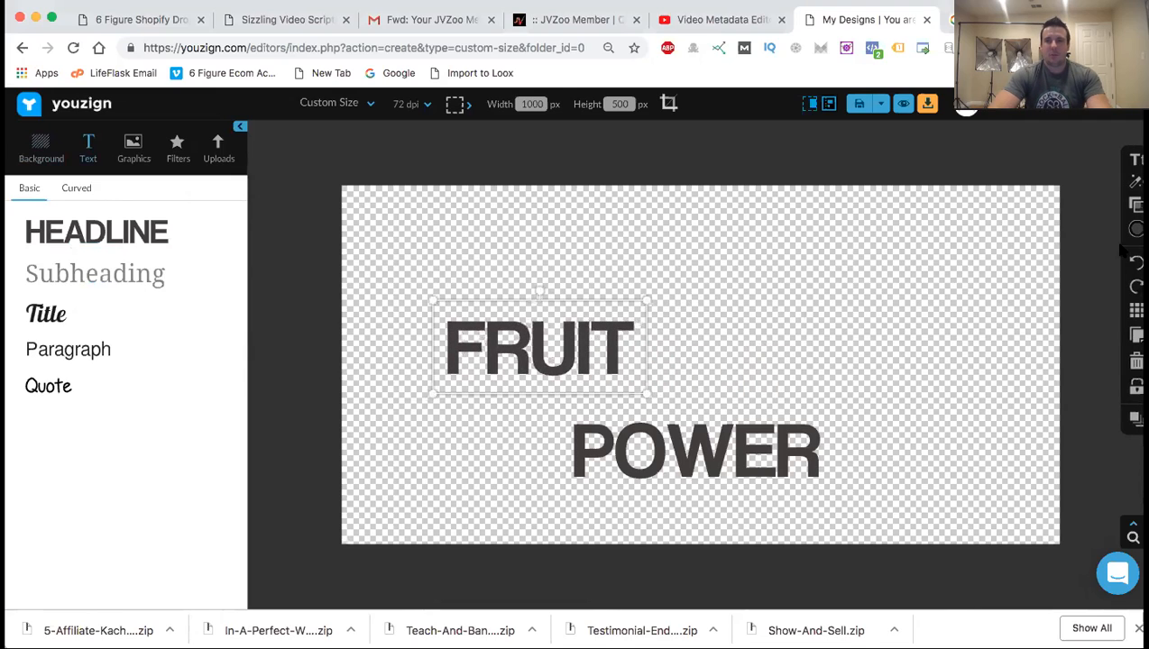
left_click(1136, 181)
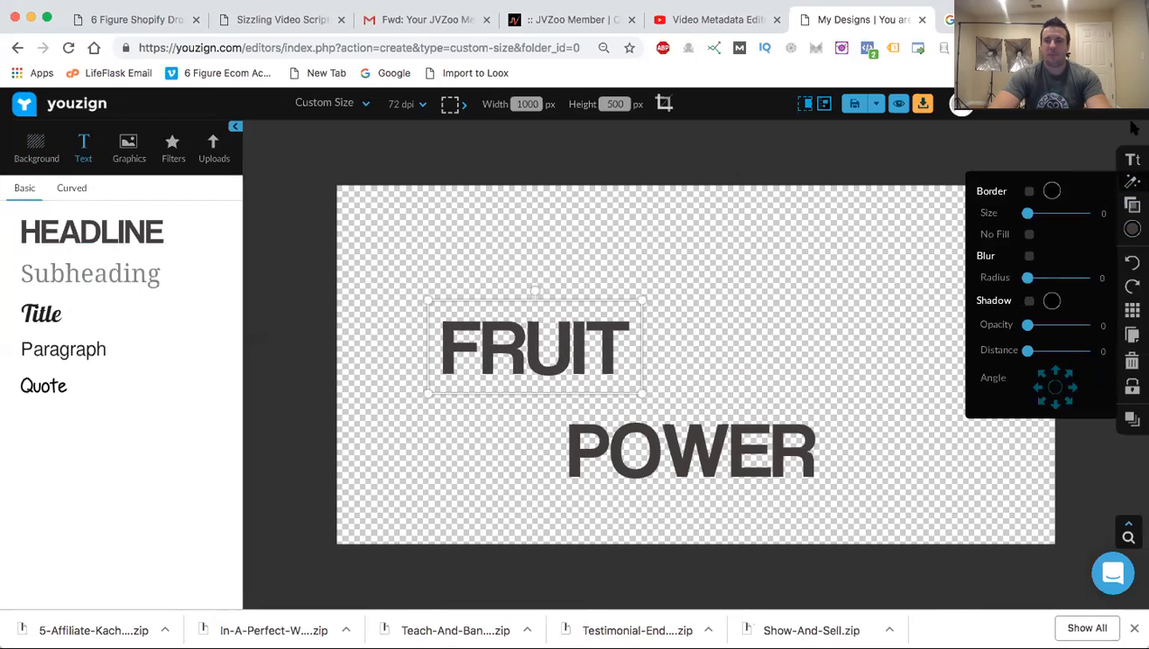
left_click(1133, 159)
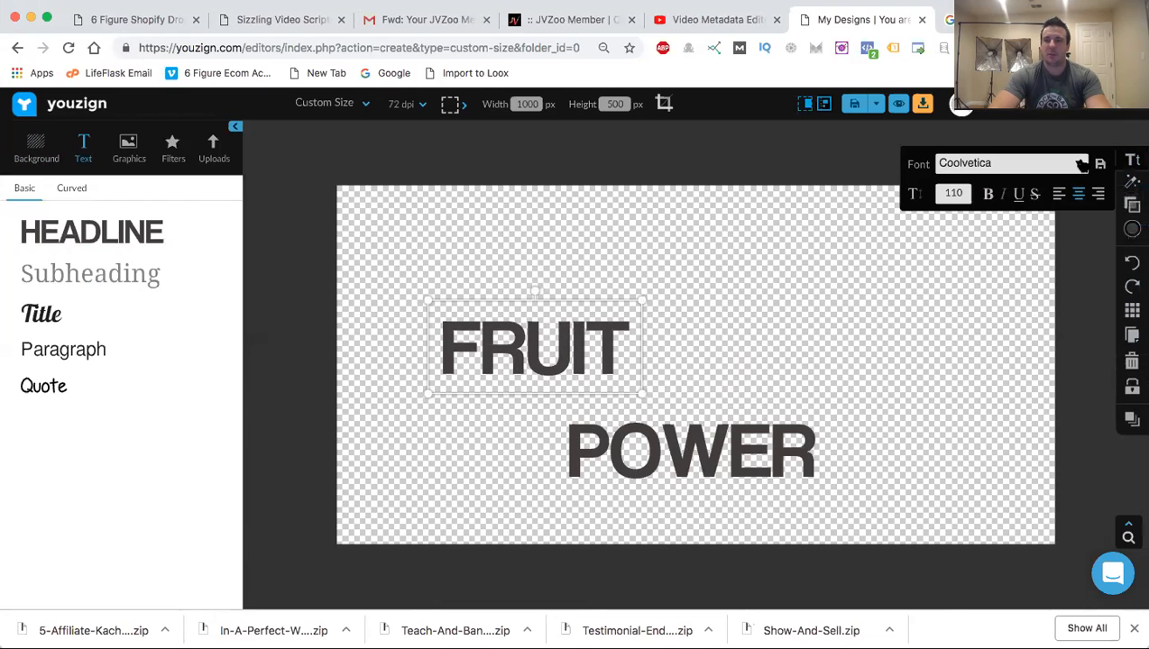
left_click(1081, 165)
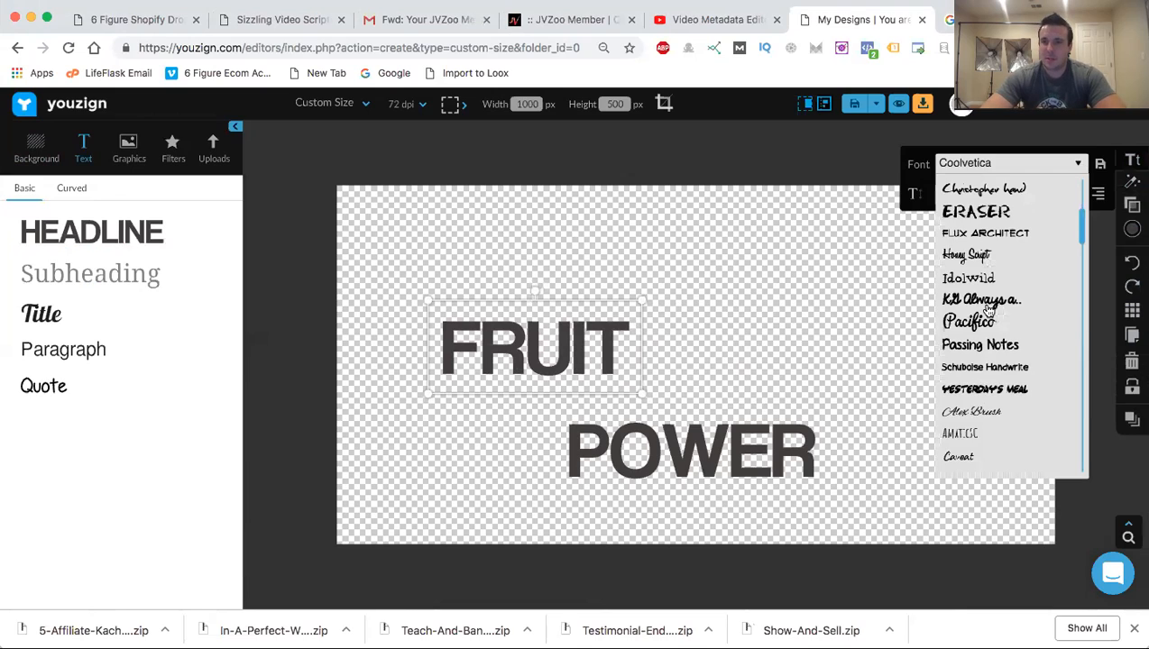
scroll(986, 311, "up", 5)
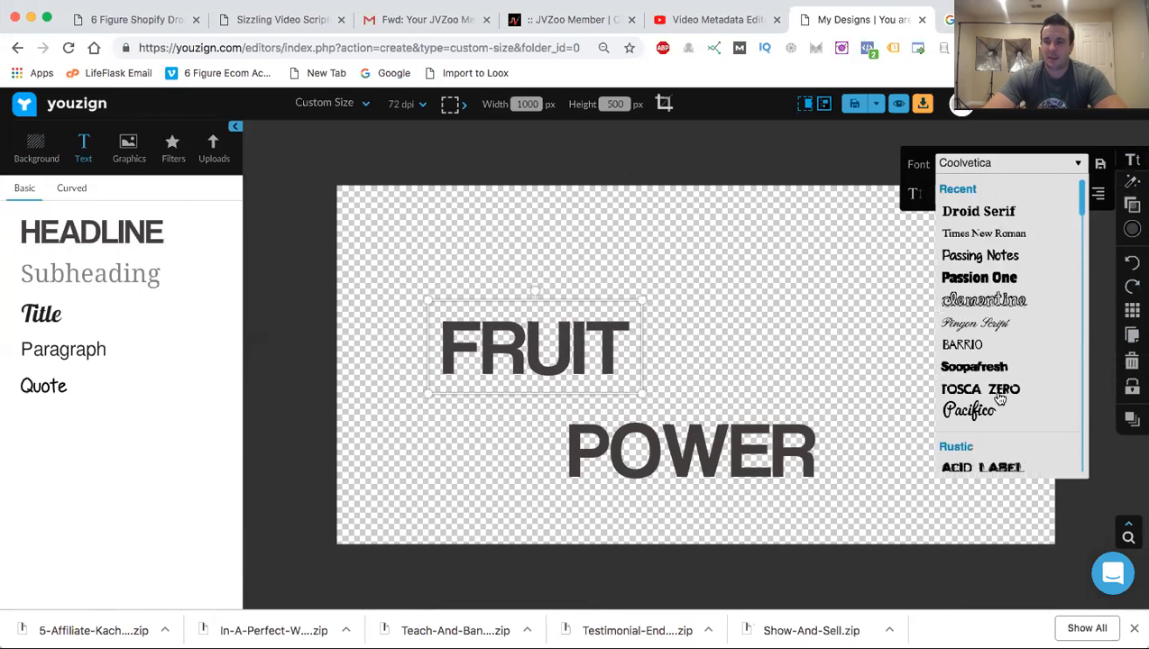
left_click(987, 279)
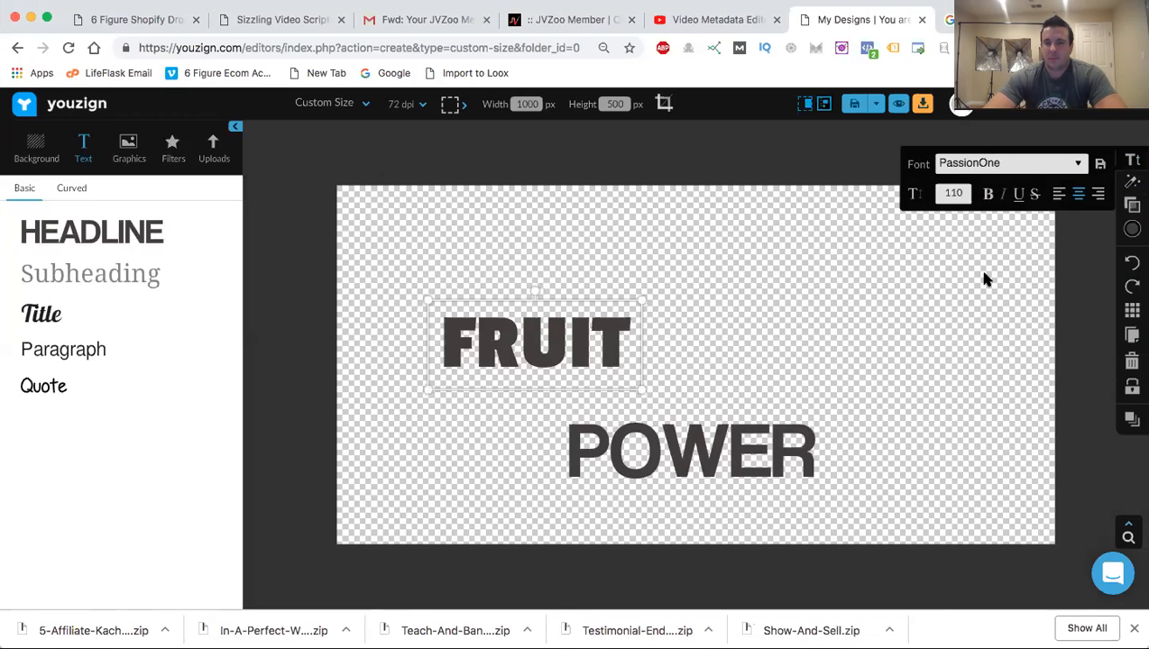
left_click(986, 280)
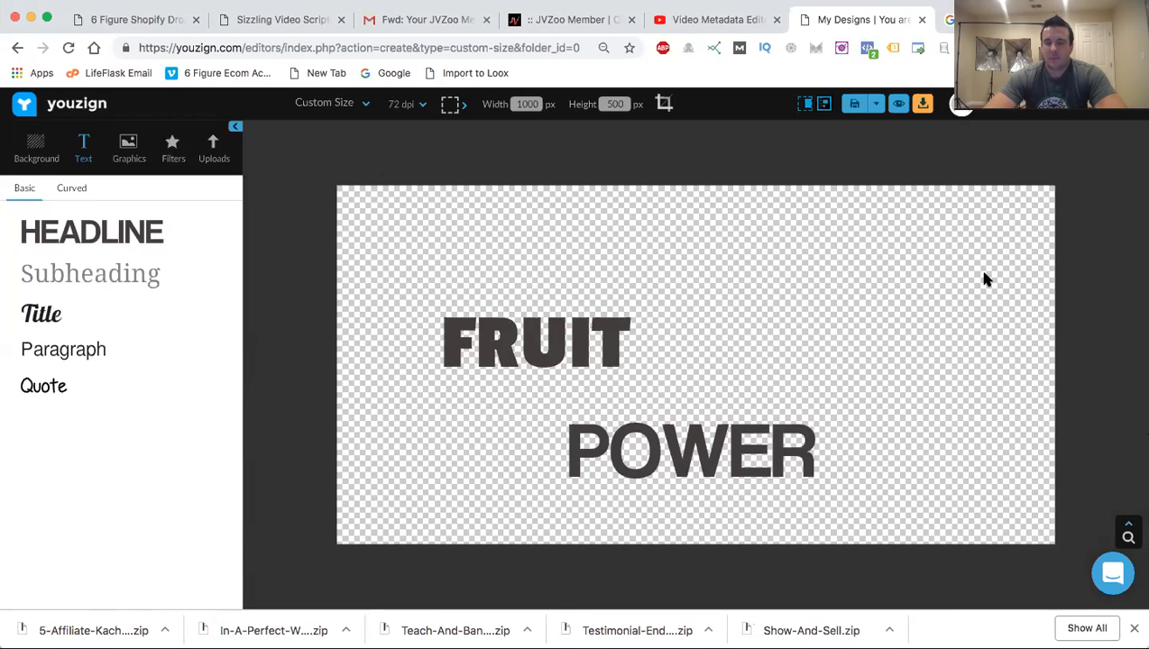
Try the pink preset swatch as the color of the FRUIT text.
left_click(495, 346)
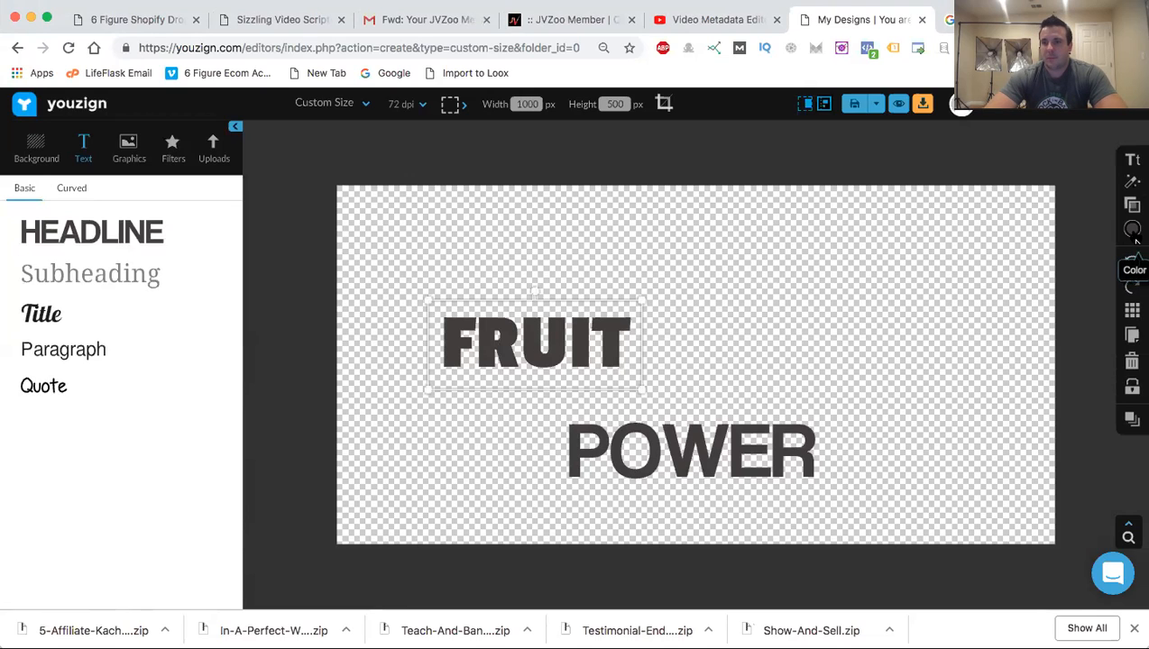
left_click(1134, 183)
left_click(1134, 161)
left_click(1132, 229)
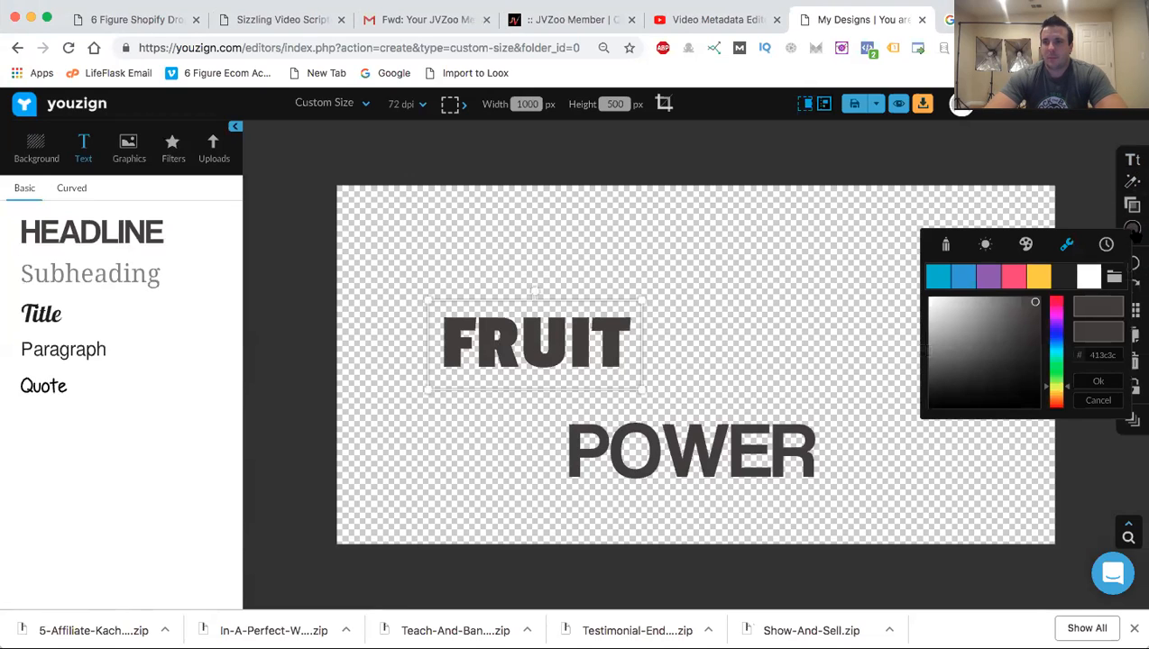
left_click(1063, 277)
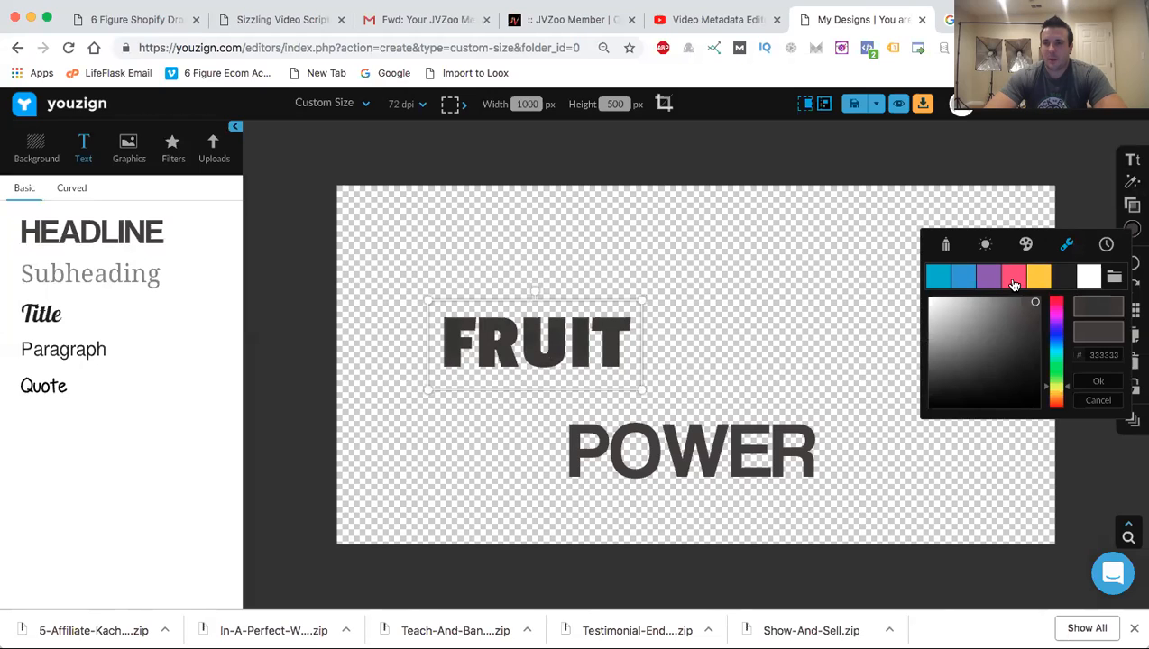
left_click(1014, 277)
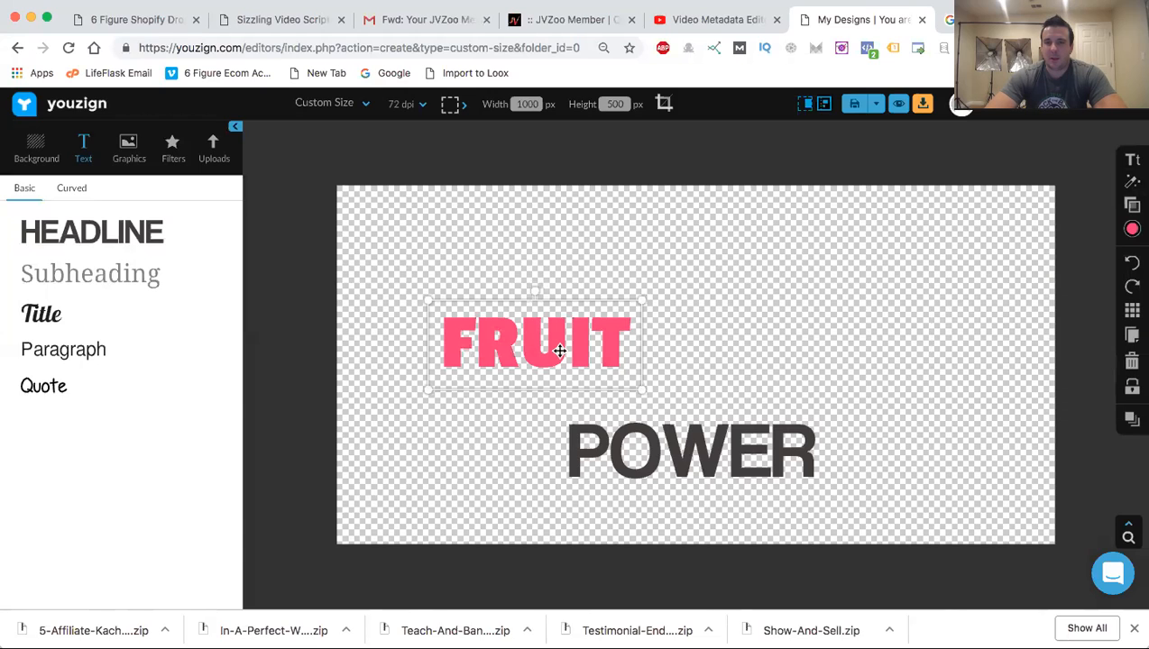
Try a darker pink, a berry shade and a dark red classic swatch on the FRUIT text.
left_click(1133, 229)
left_click(989, 340)
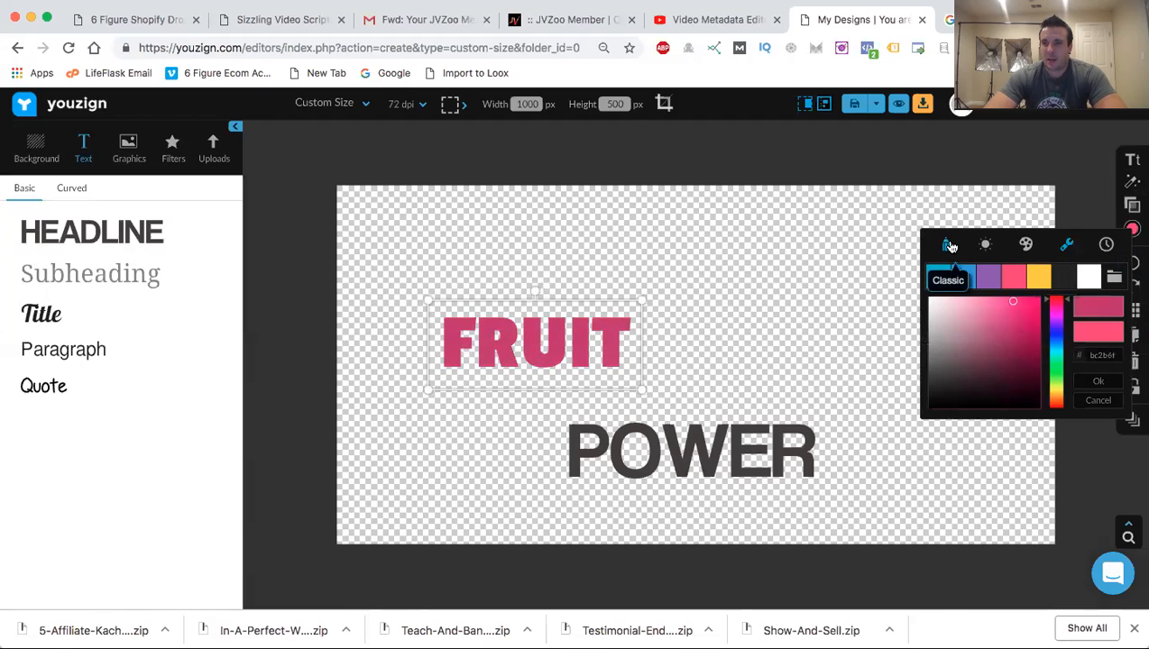
left_click(950, 246)
left_click(984, 355)
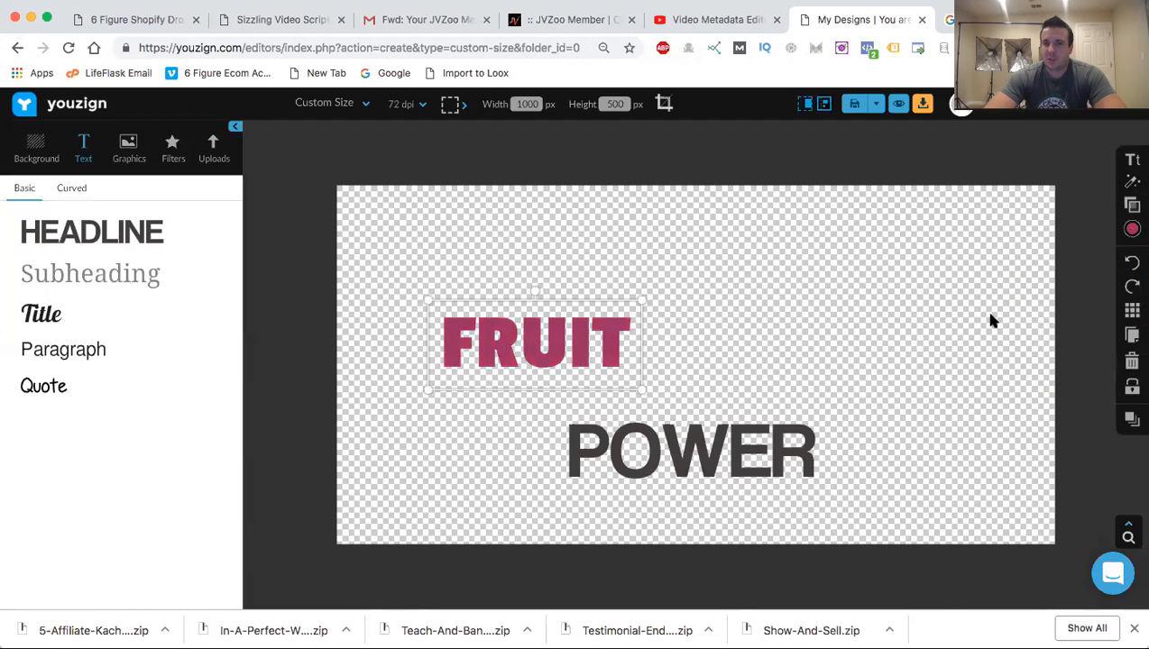
left_click(1132, 229)
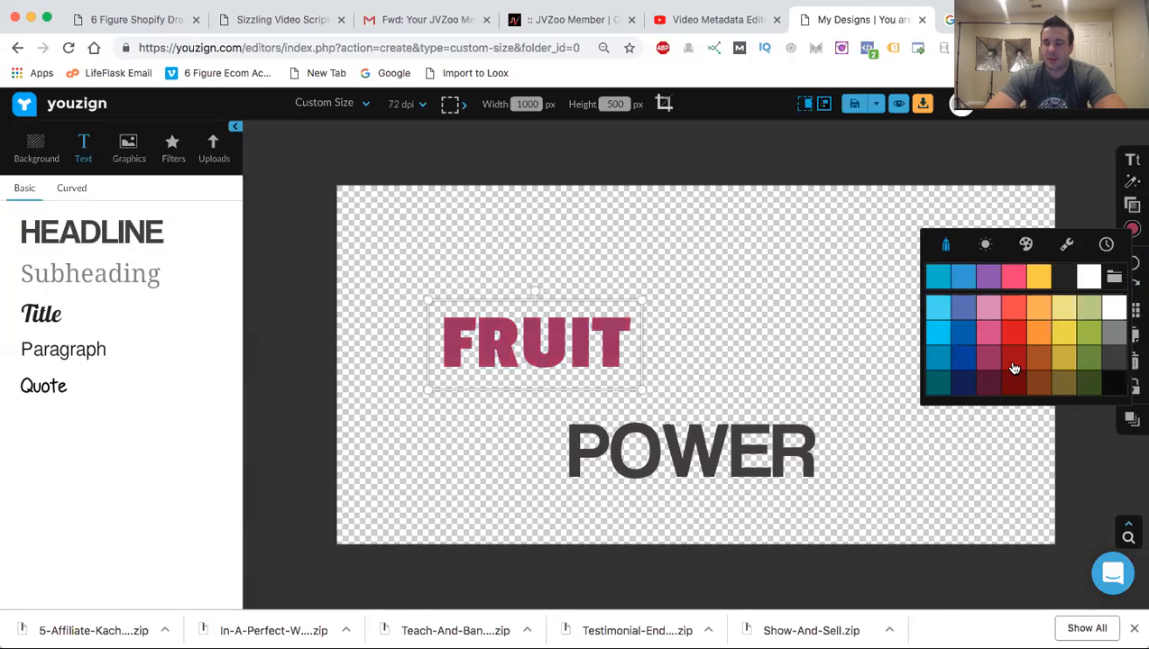
left_click(1014, 368)
Mix a custom orange for the FRUIT text by adjusting its hue and shade, and apply it.
left_click(1132, 229)
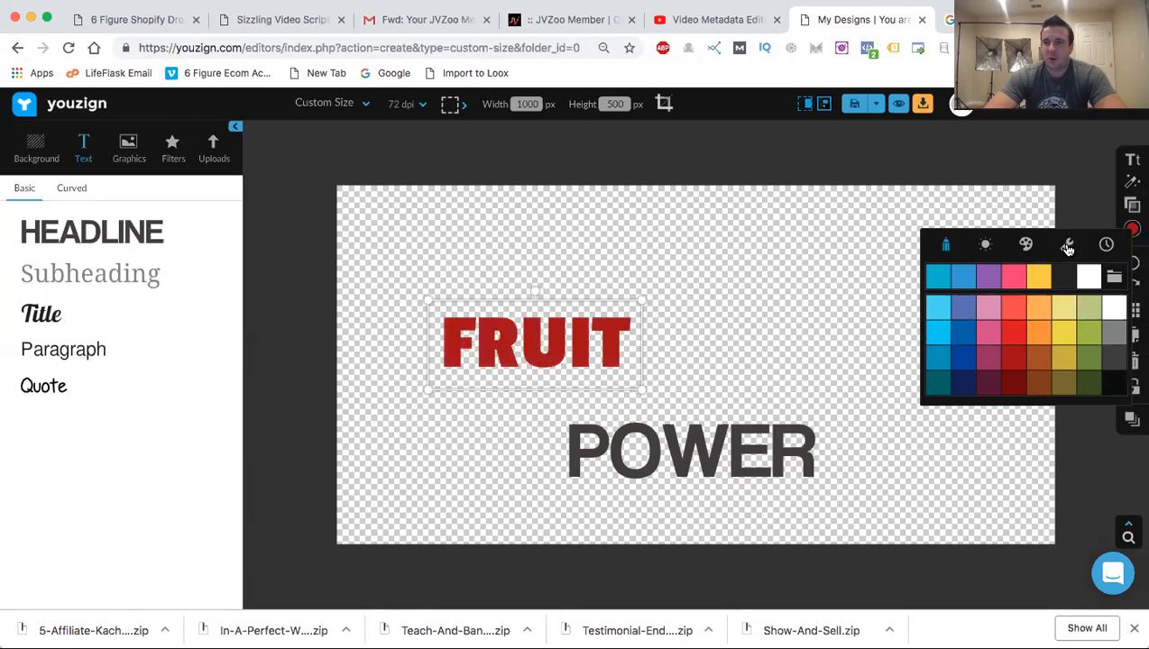
left_click(1067, 247)
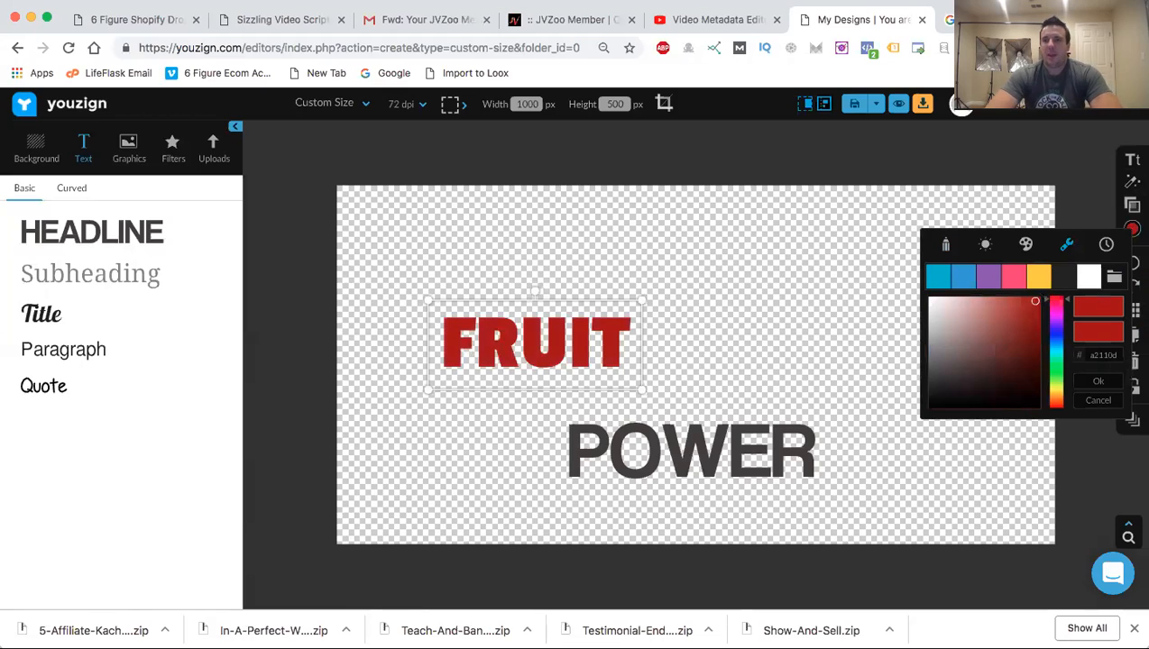
left_click(1055, 316)
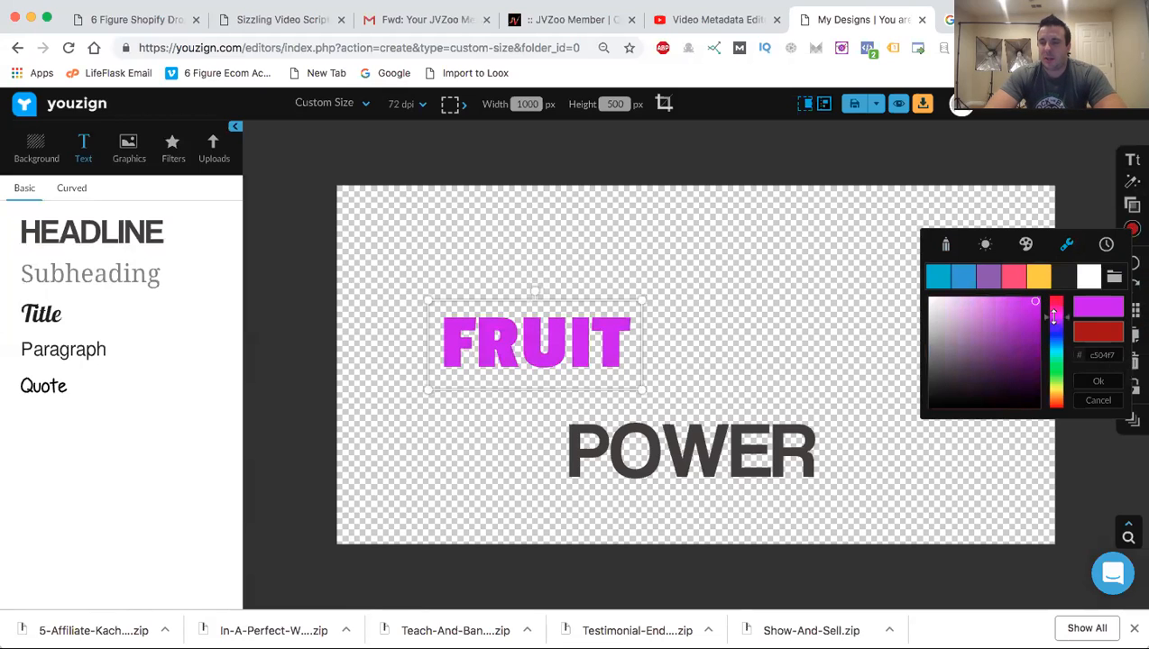
left_click(990, 331)
left_click(1035, 301)
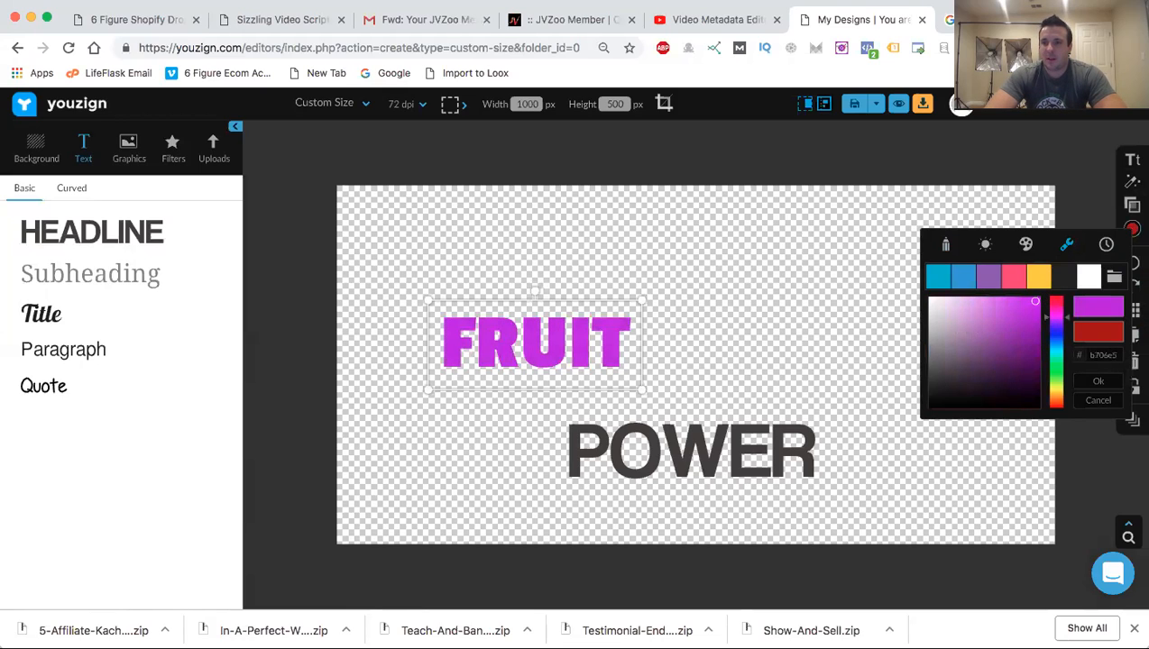
mouse_move(1056, 311)
left_mouse_down()
mouse_move(1056, 331)
mouse_move(1057, 311)
mouse_move(983, 312)
mouse_move(985, 322)
mouse_move(1035, 305)
left_mouse_up()
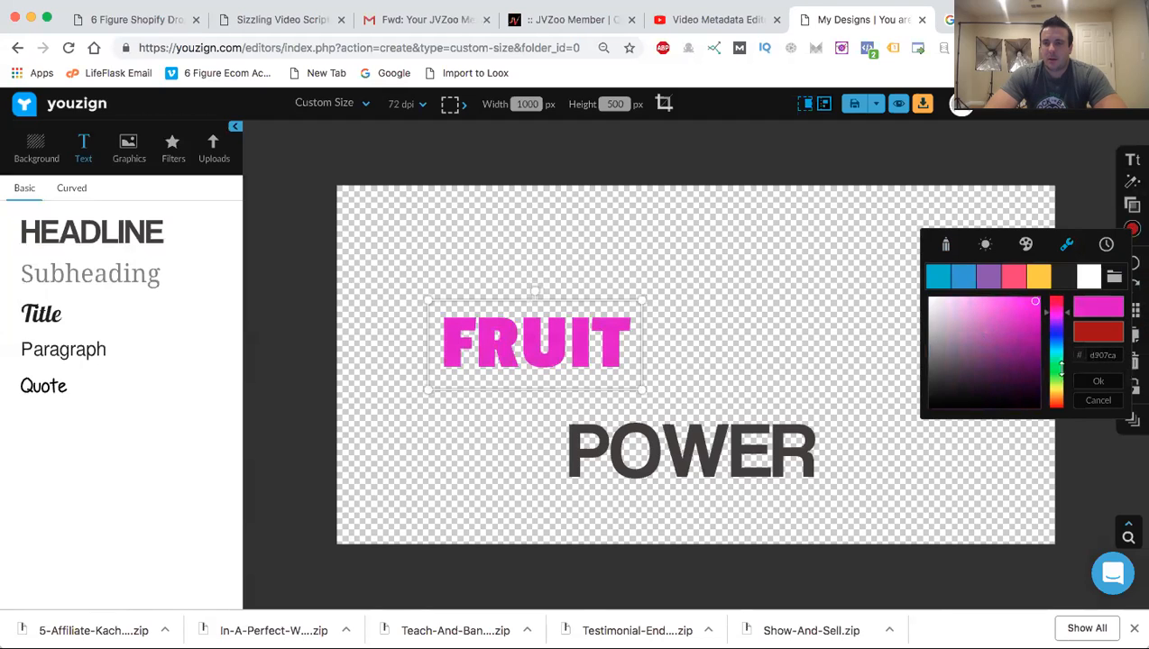
left_click(1057, 397)
left_click_drag(1025, 363, 1020, 322)
left_click(818, 331)
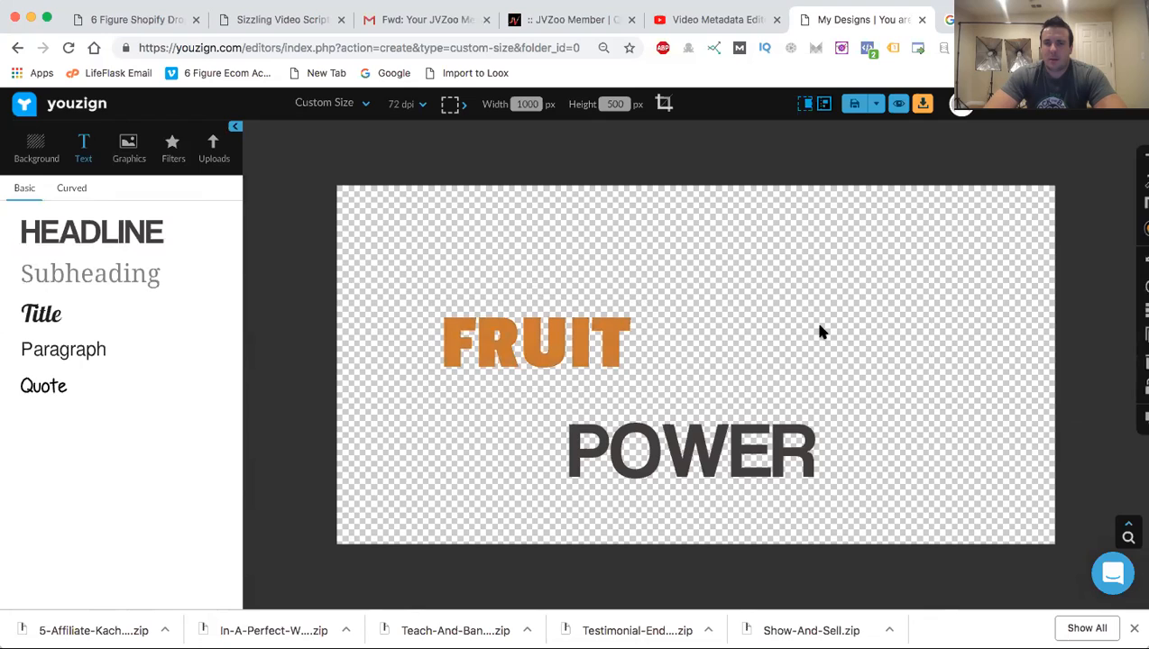
Move the POWER text up and to the left so it sits closer beneath FRUIT.
left_click_drag(672, 462, 604, 438)
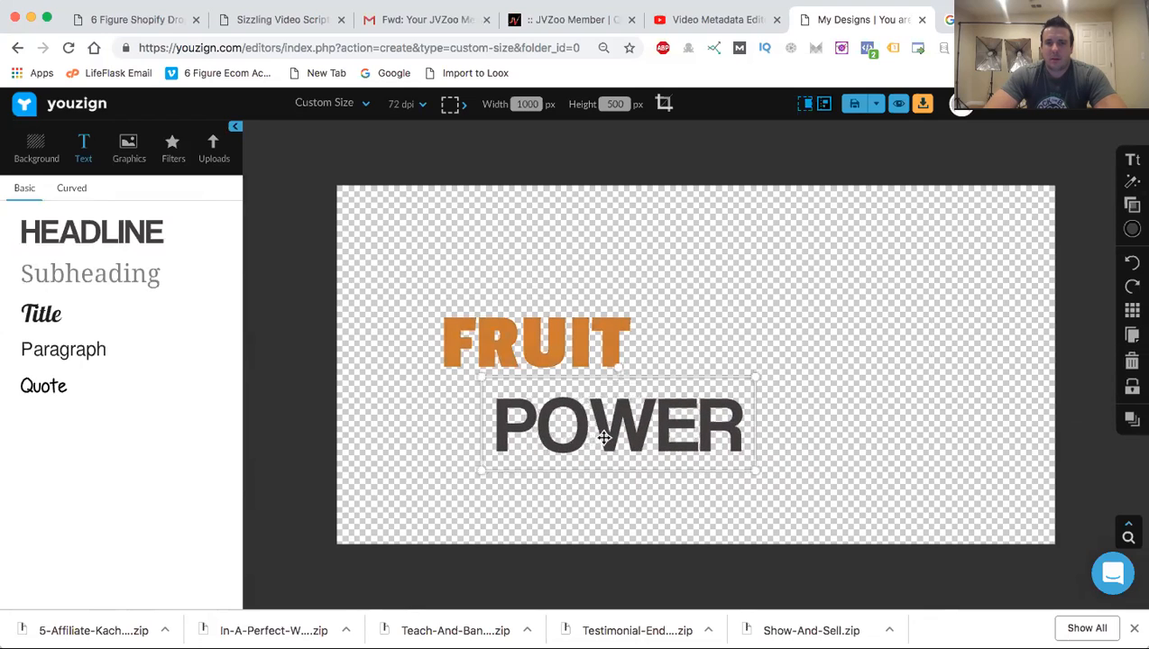
Change the font of the POWER text to Soopafresh.
left_click(1132, 160)
left_click(1077, 163)
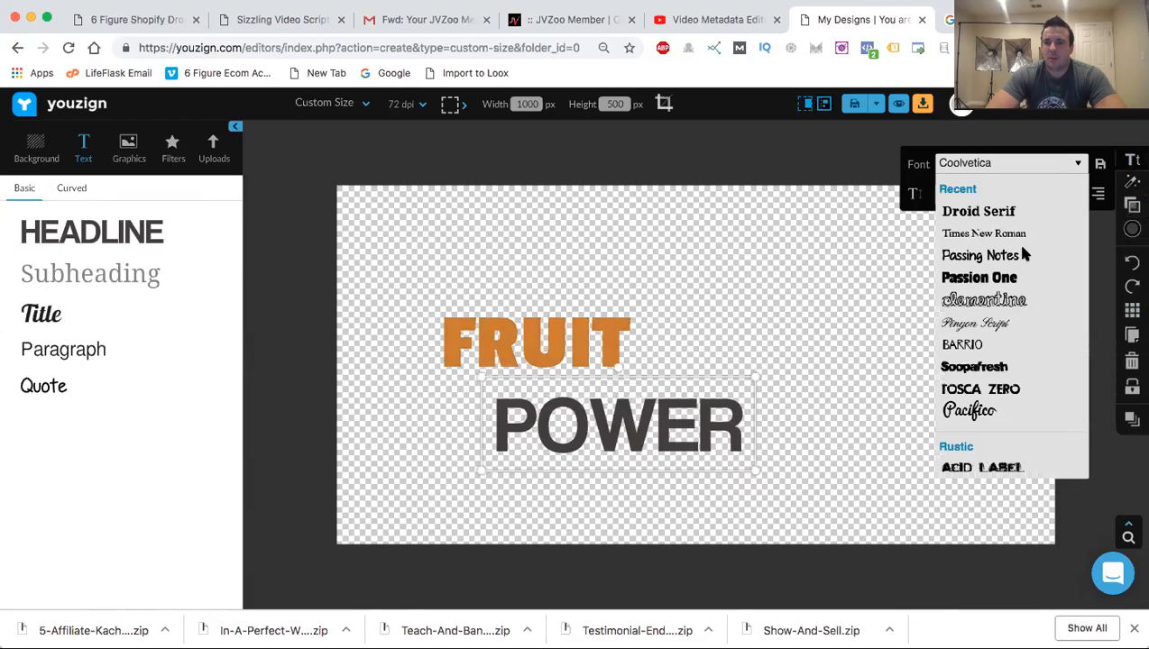
left_click(984, 369)
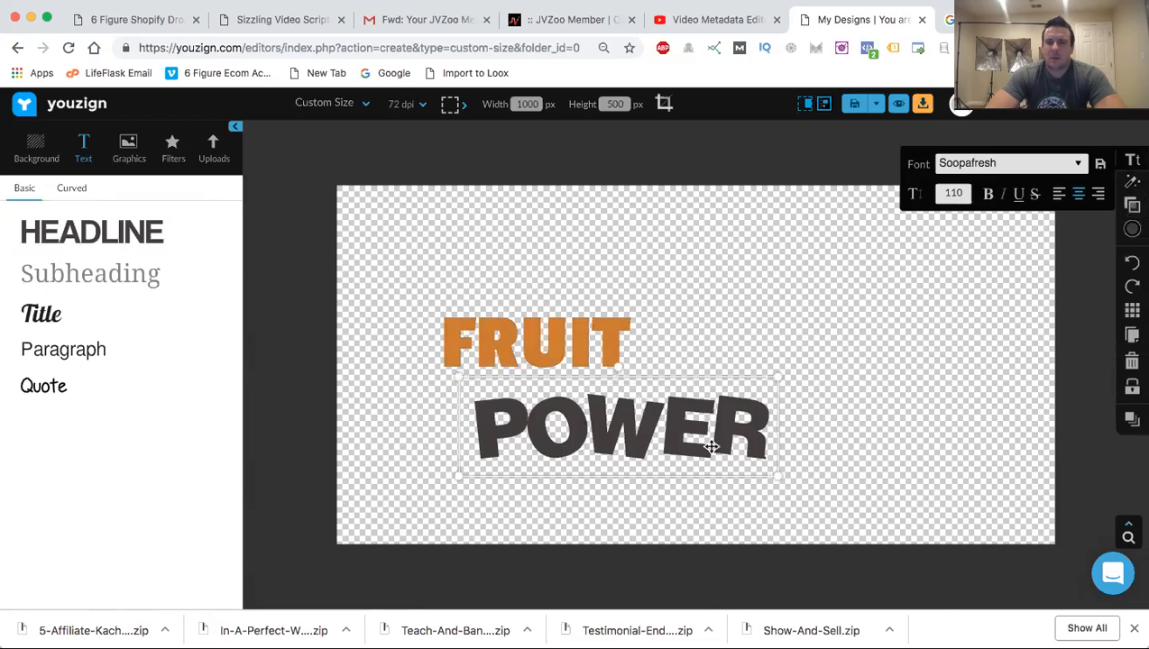
Mix a custom light purple, d382d7, for the POWER text by adjusting its hue and shade.
left_click(1133, 230)
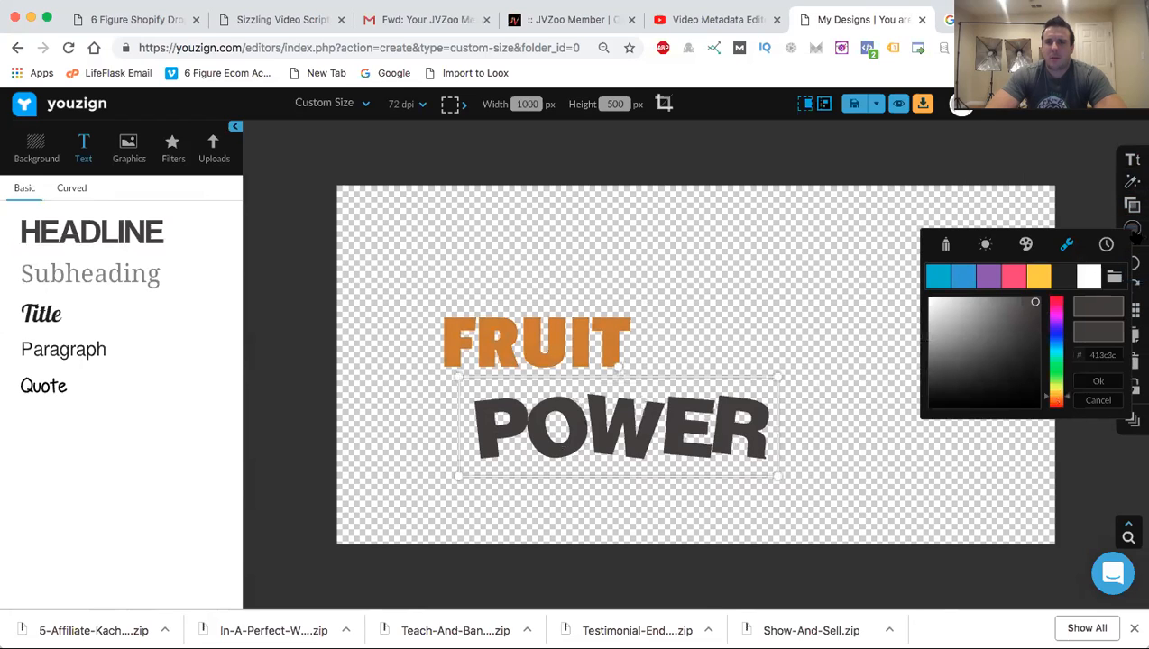
left_click(1042, 306)
left_click_drag(1057, 397, 1061, 316)
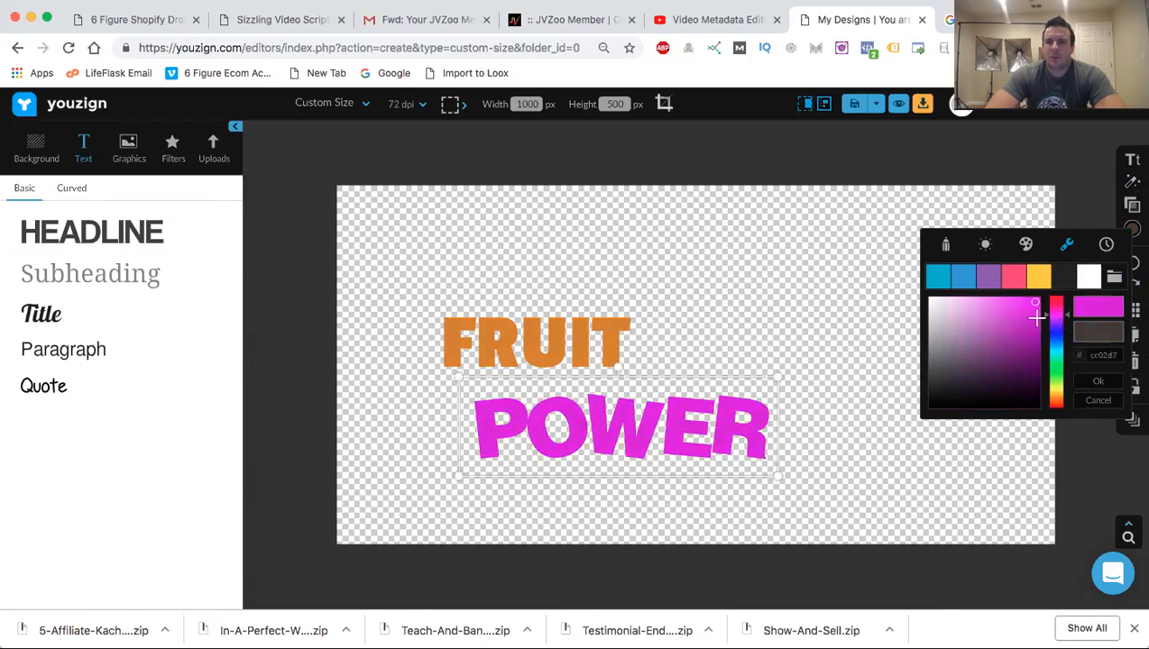
left_click(974, 318)
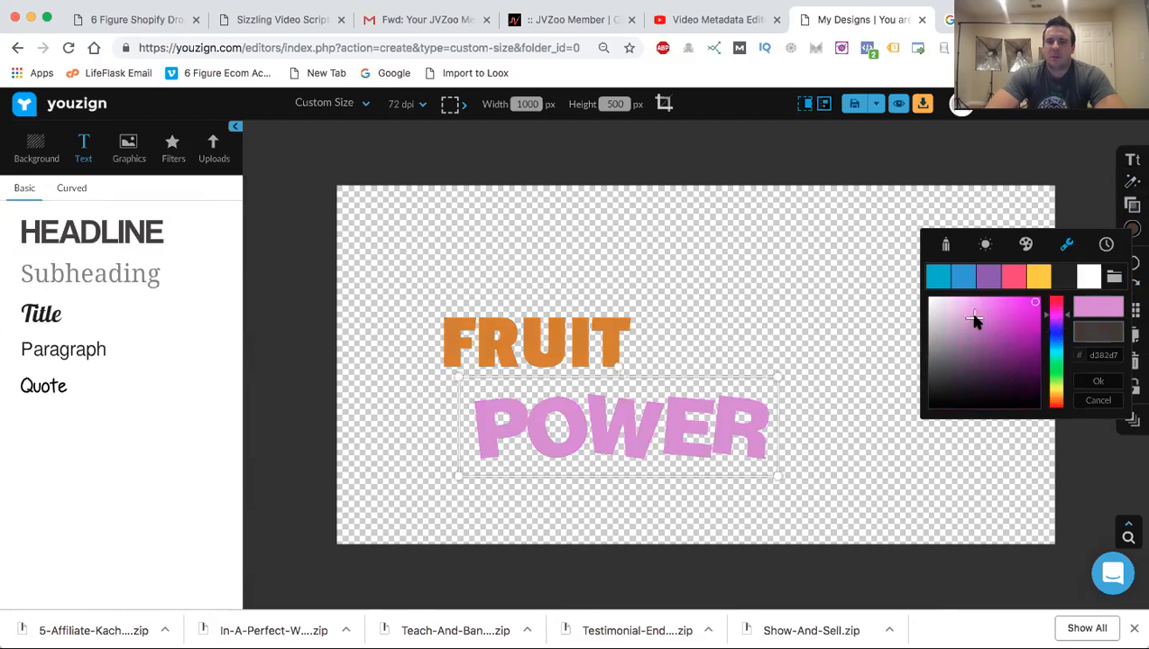
left_click(835, 446)
Move the POWER text slightly up and to the right, tucking it closer beneath FRUIT.
left_click(685, 430)
mouse_move(685, 428)
left_mouse_down()
mouse_move(683, 405)
mouse_move(705, 405)
mouse_move(698, 413)
left_mouse_up()
left_click(685, 278)
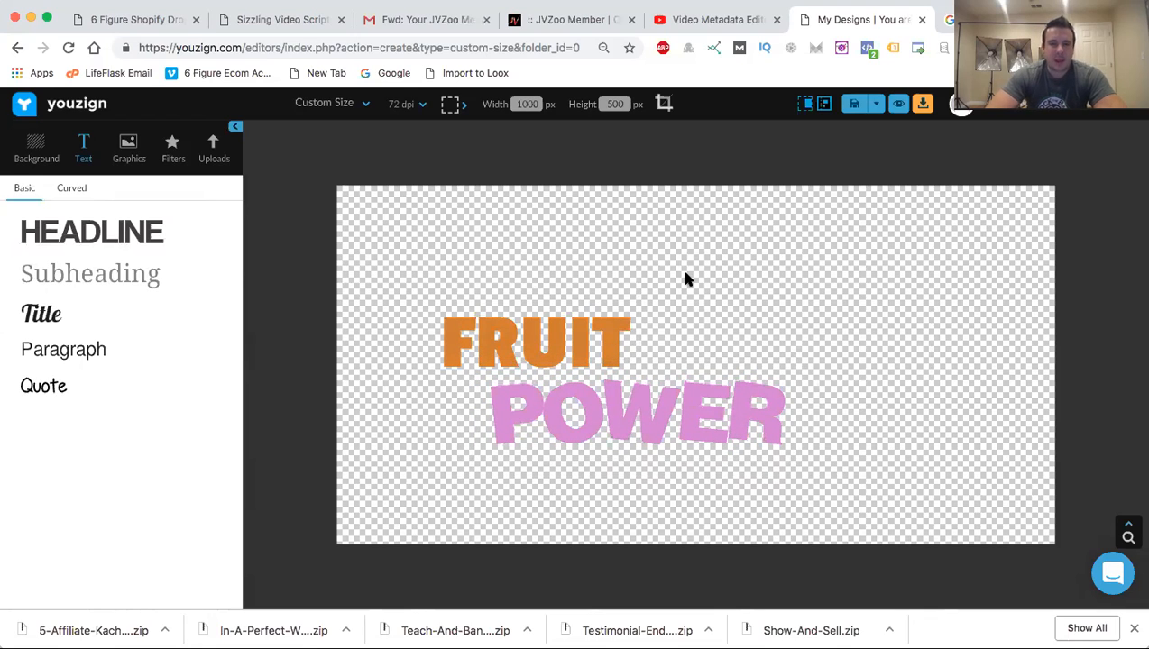
Add the red apple from the Food vector graphics and place it right of FRUIT, overlapping the end of POWER.
left_click(128, 148)
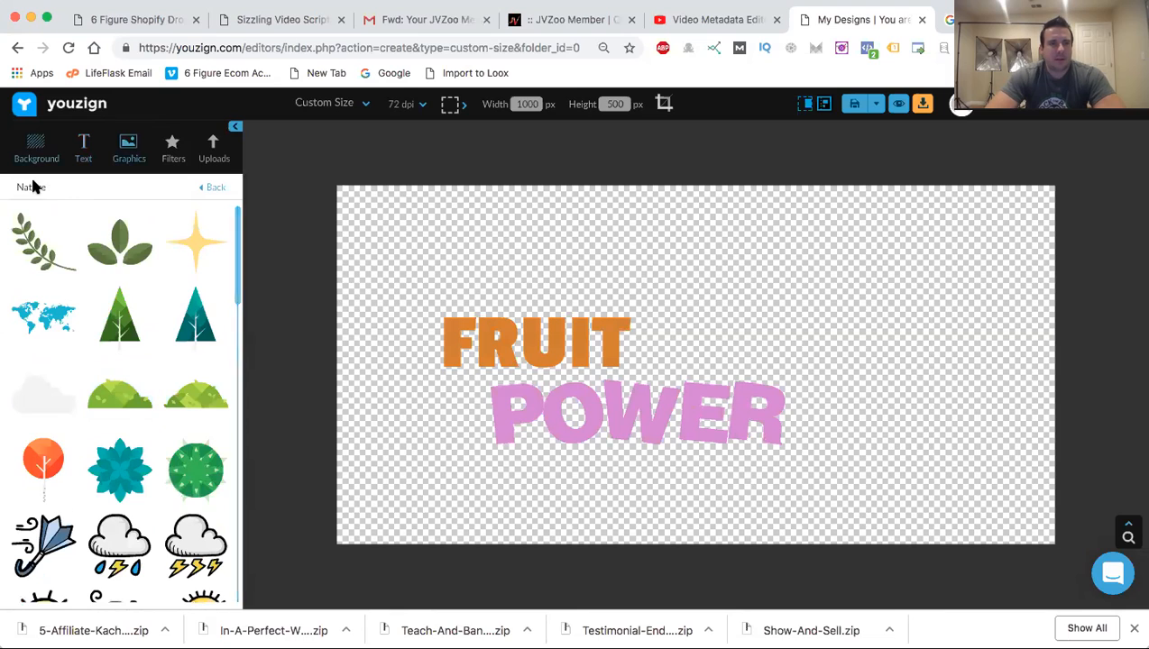
left_click(221, 186)
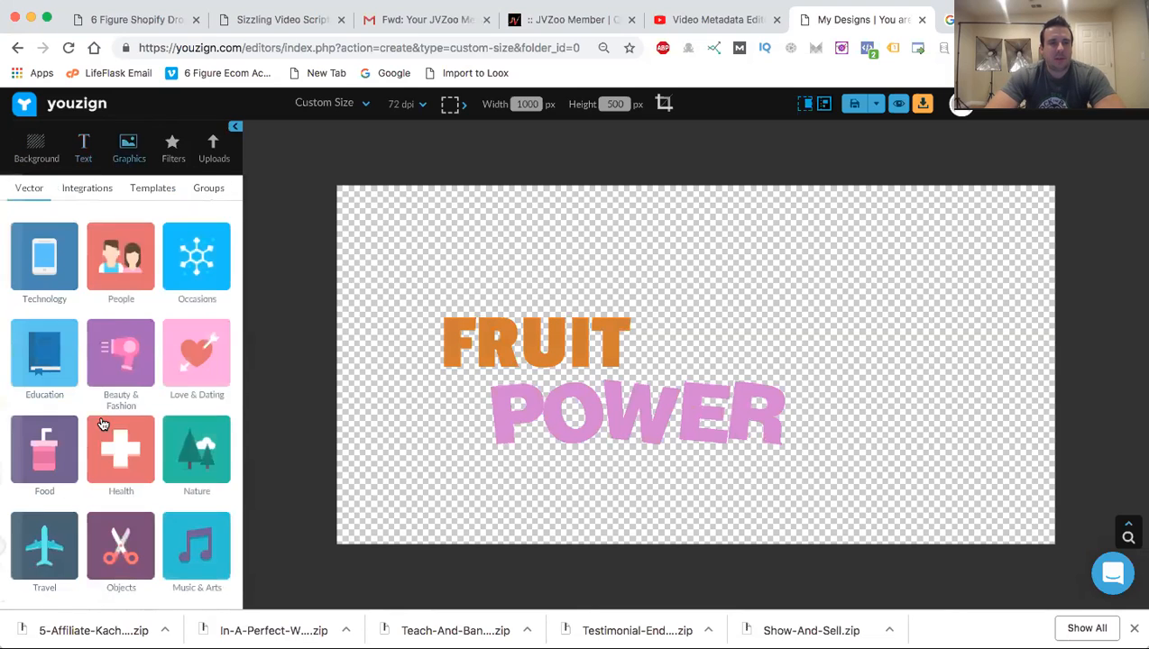
left_click(56, 476)
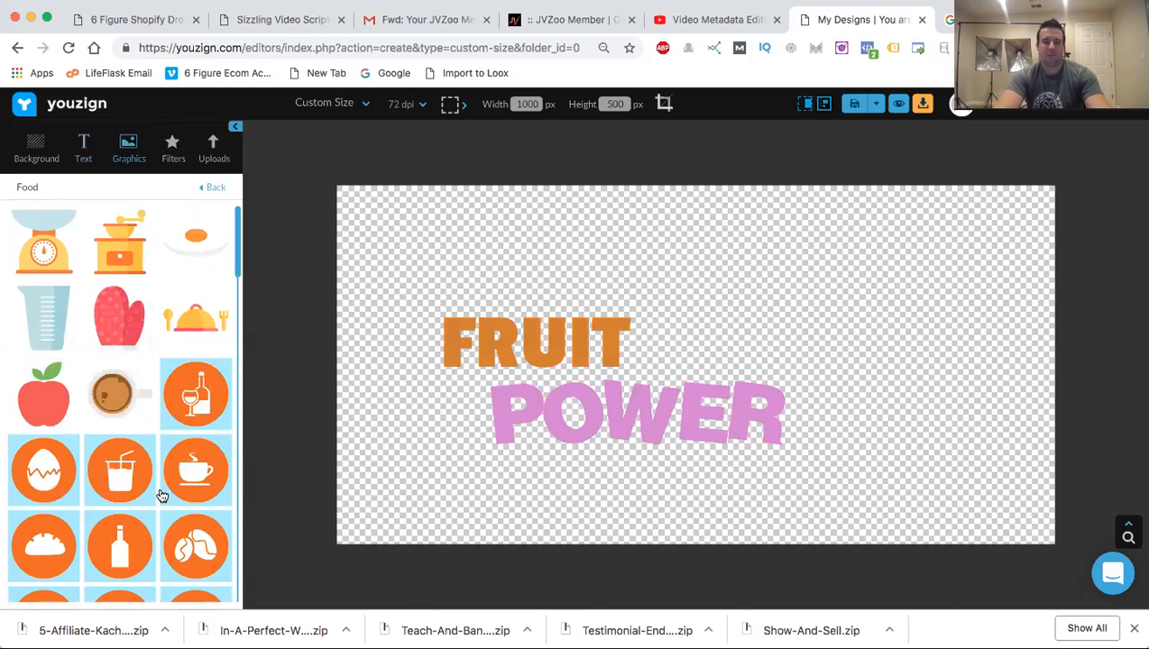
left_click(40, 403)
left_click_drag(666, 363, 760, 336)
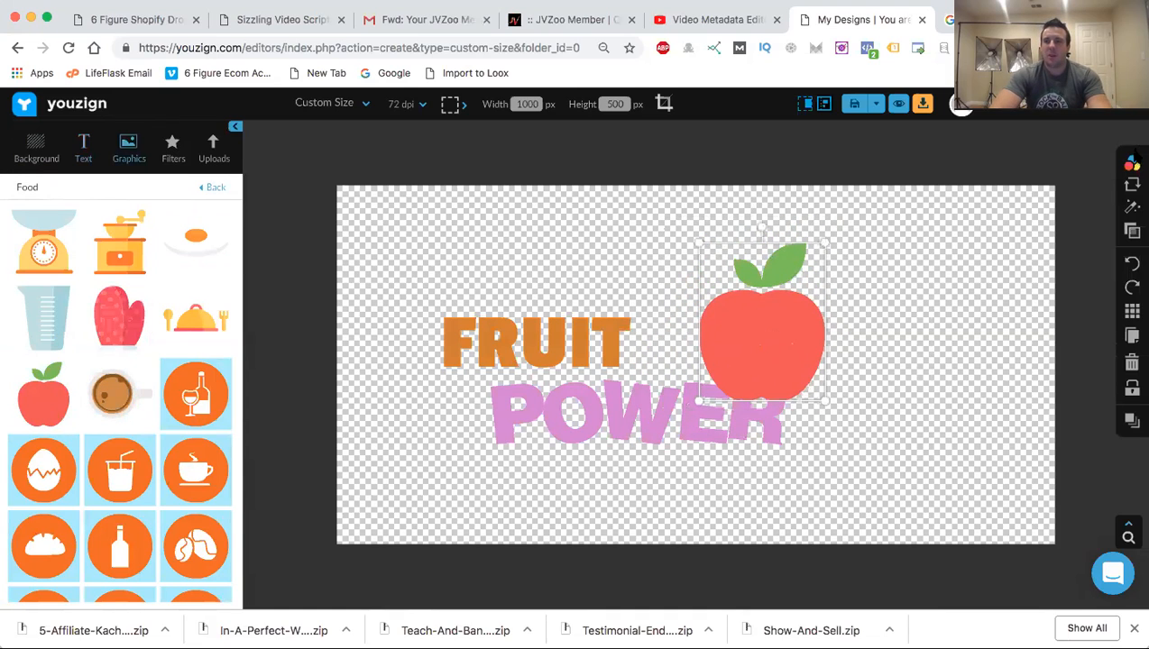
Recolor the apple's red body to the custom orange e58b1e, keeping the leaves green.
left_click(1120, 163)
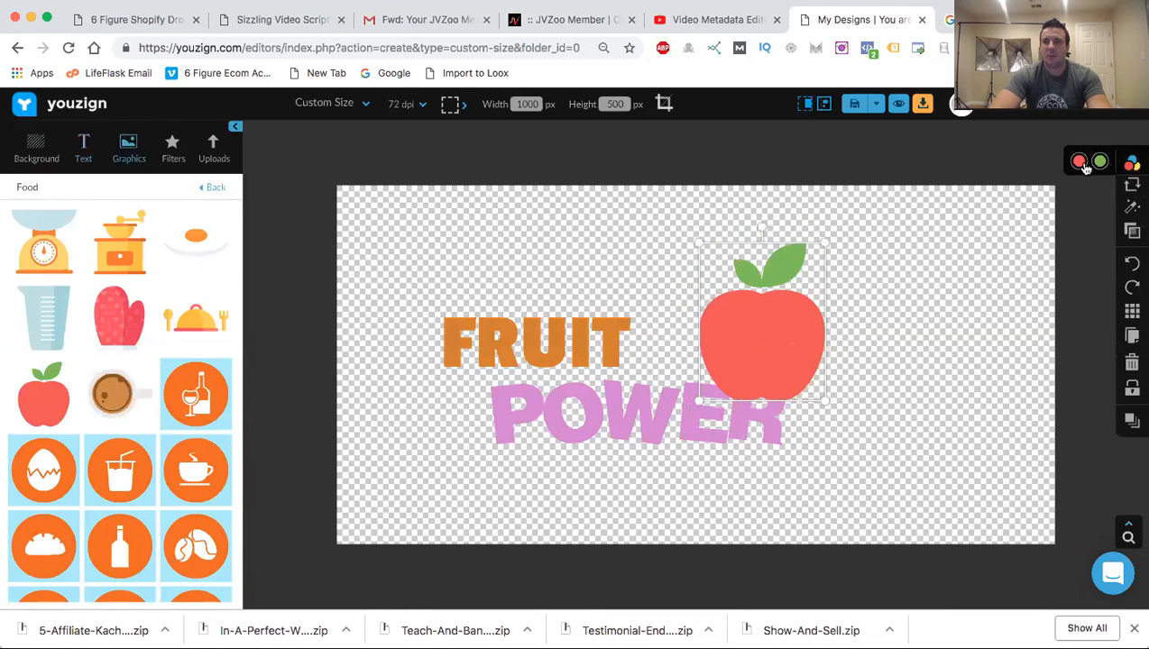
left_click(1083, 164)
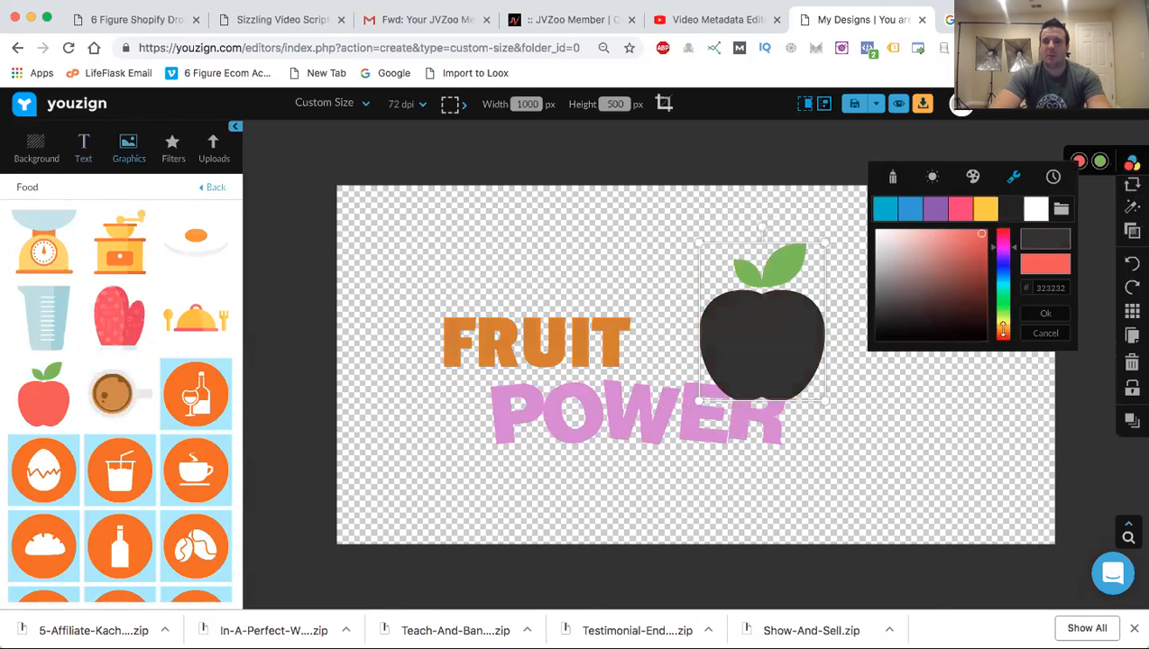
left_click(1003, 329)
left_click_drag(1003, 329, 1010, 372)
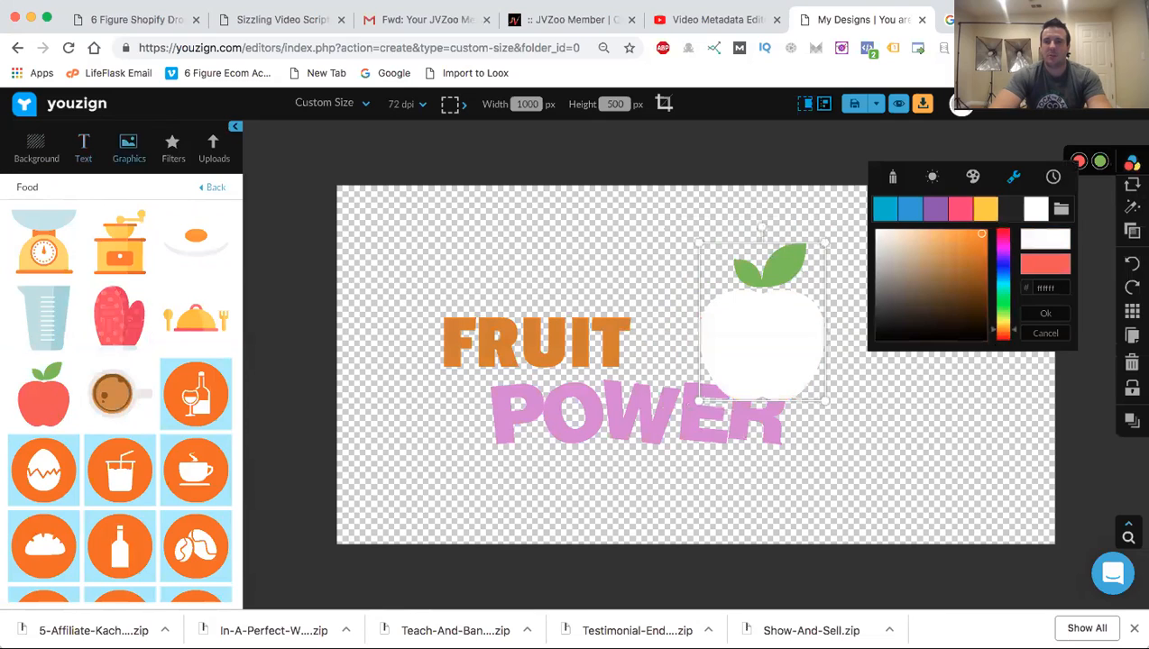
left_click_drag(972, 297, 966, 243)
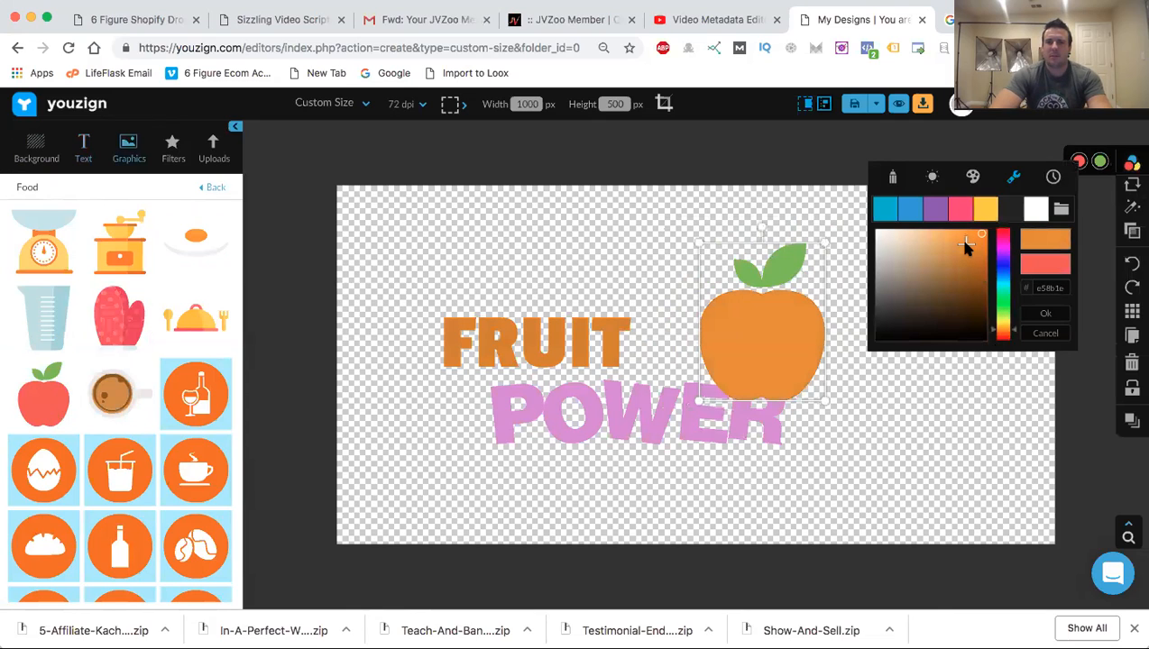
key("Return")
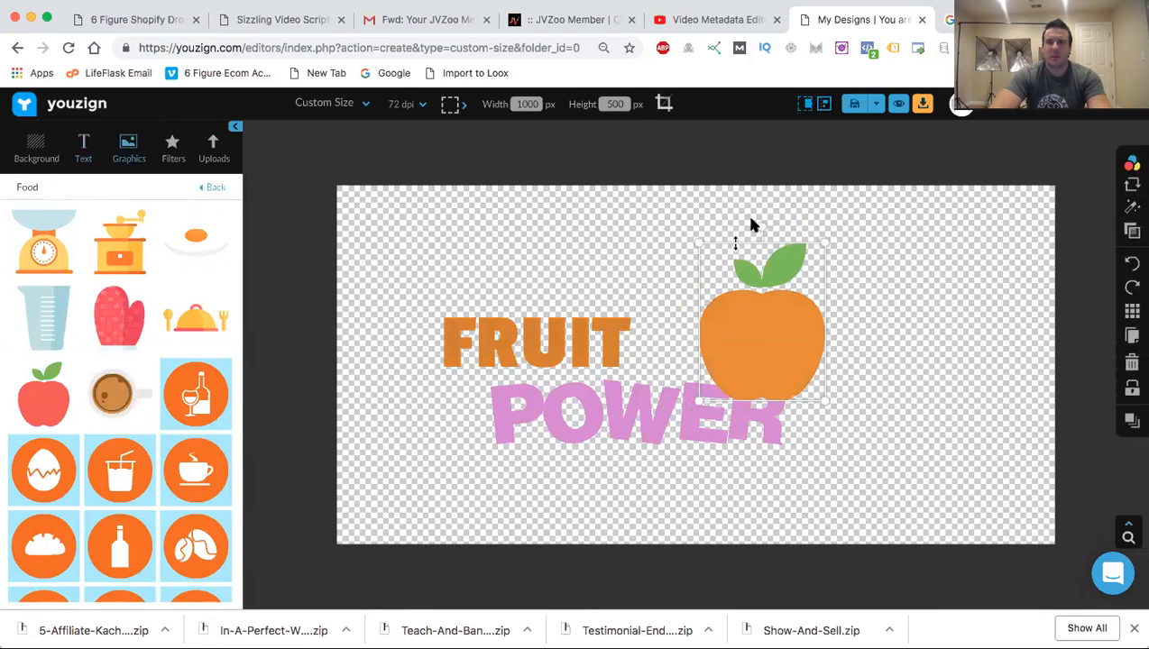
Tilt the apple counterclockwise and shift it and both words a little to the right.
left_click_drag(760, 223, 724, 234)
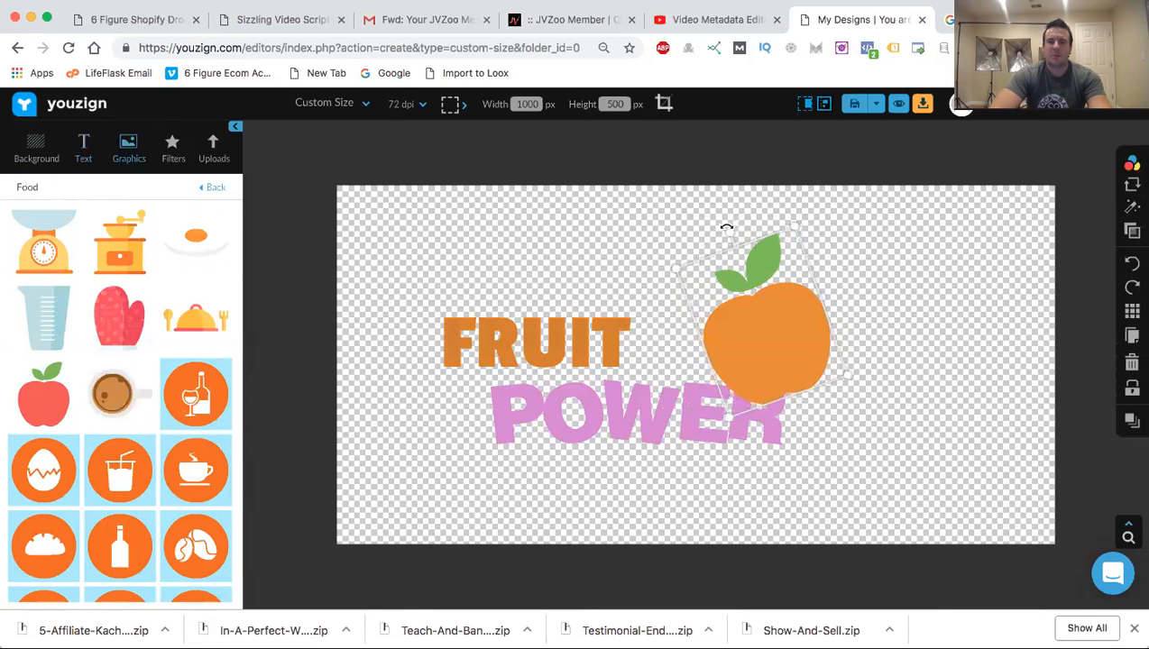
left_click_drag(757, 340, 782, 335)
left_click_drag(675, 419, 709, 408)
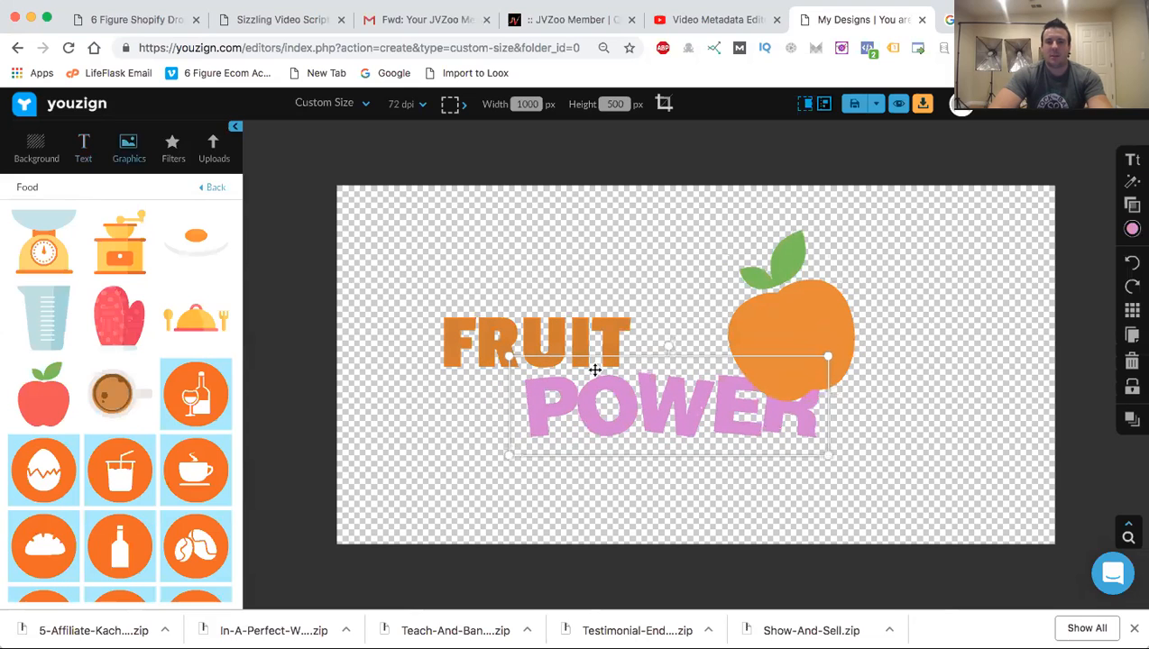
left_click_drag(562, 328, 605, 327)
Send the orange apple behind the POWER text and move it slightly down and to the left.
left_click(792, 311)
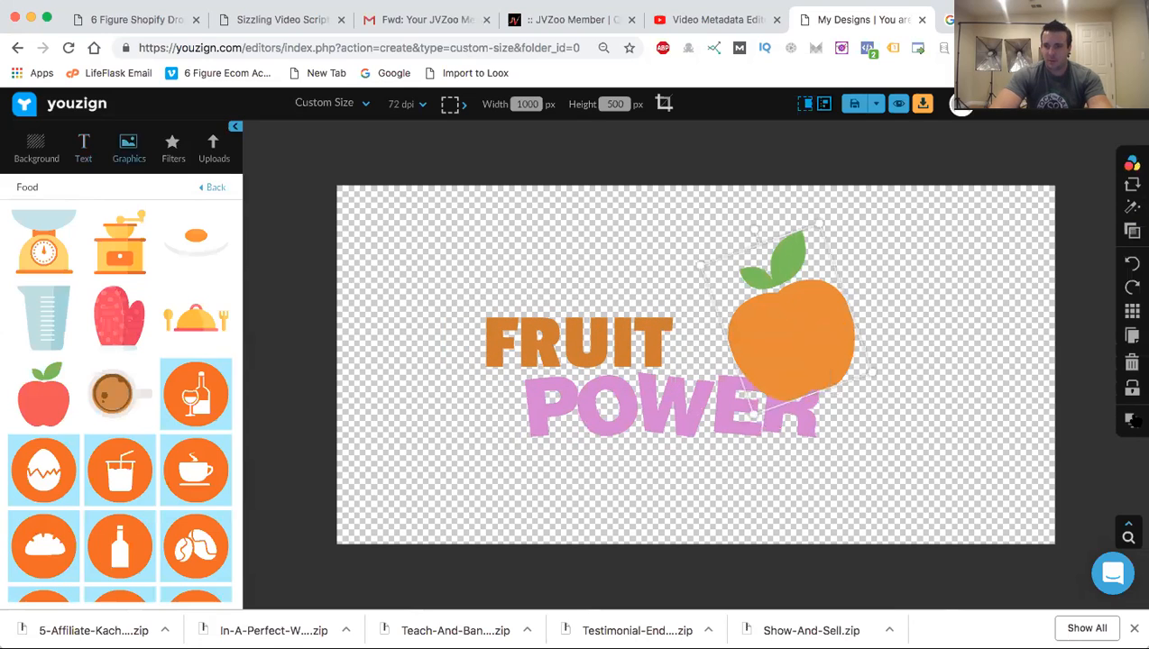
left_click(1132, 420)
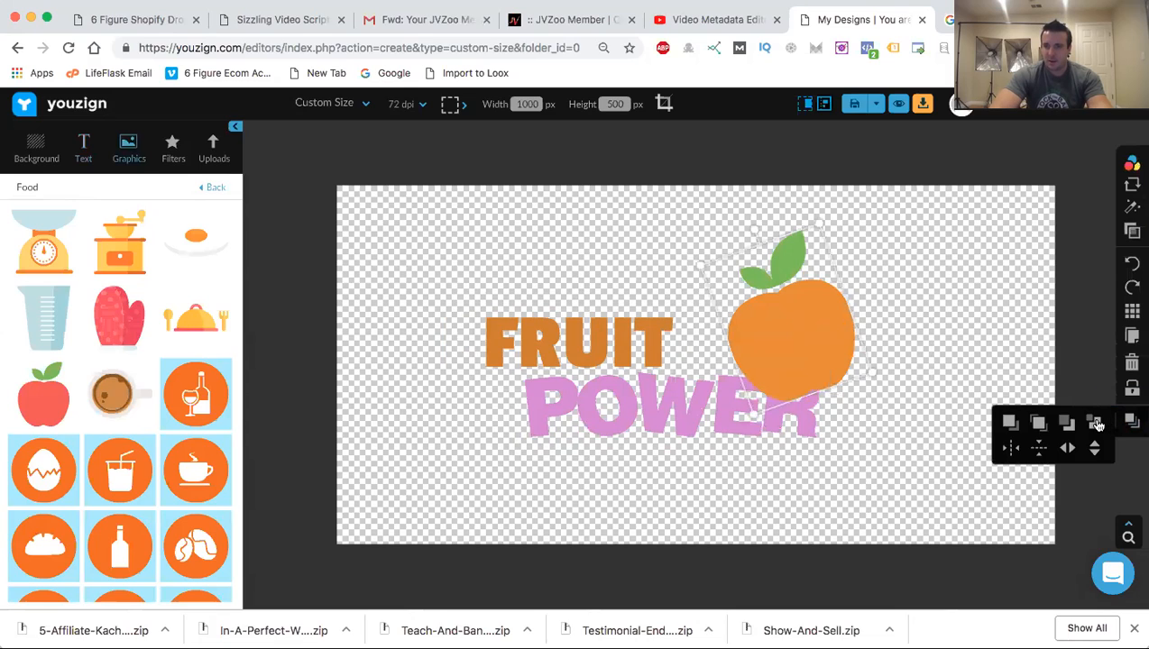
left_click(1069, 424)
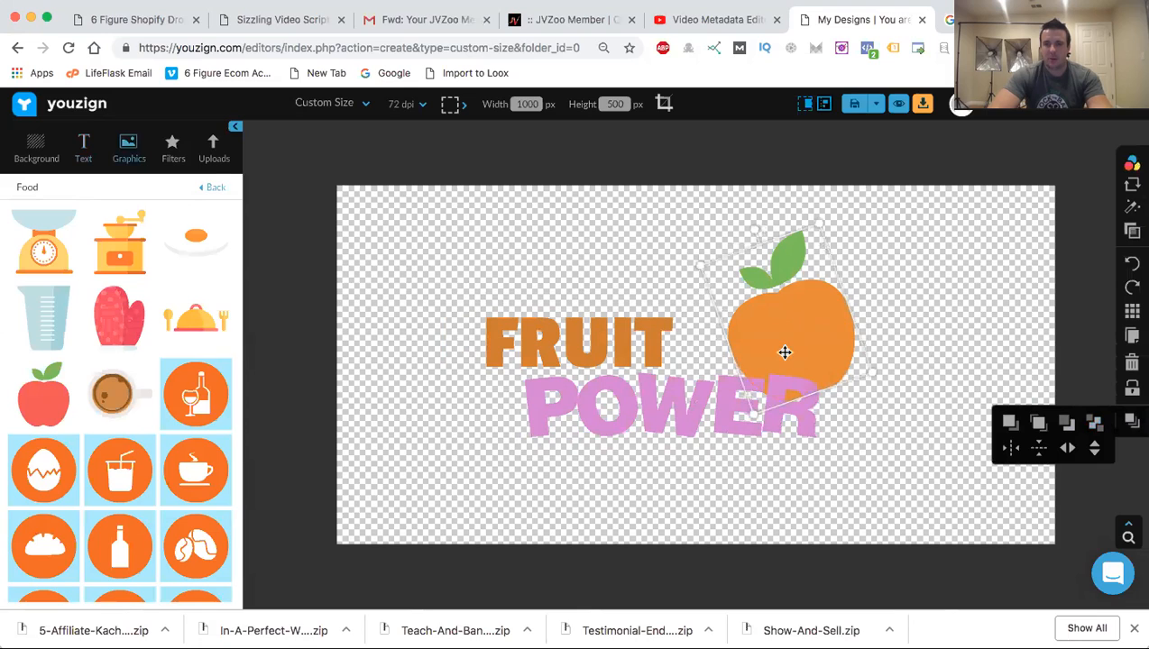
left_click_drag(781, 314, 758, 327)
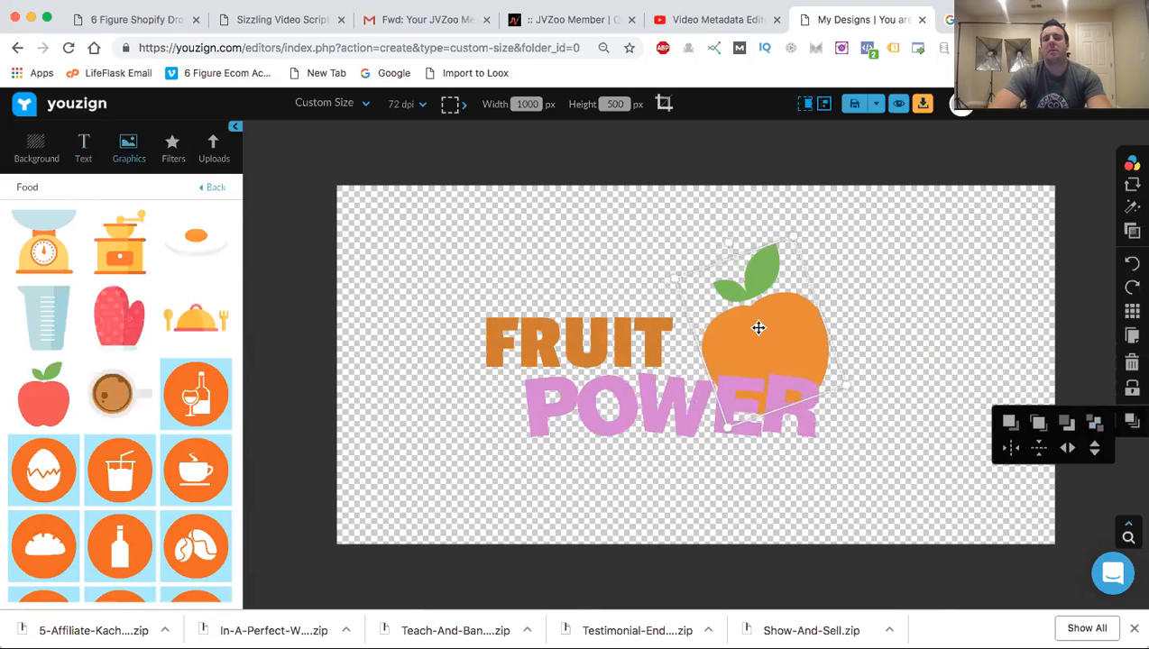
left_click(845, 503)
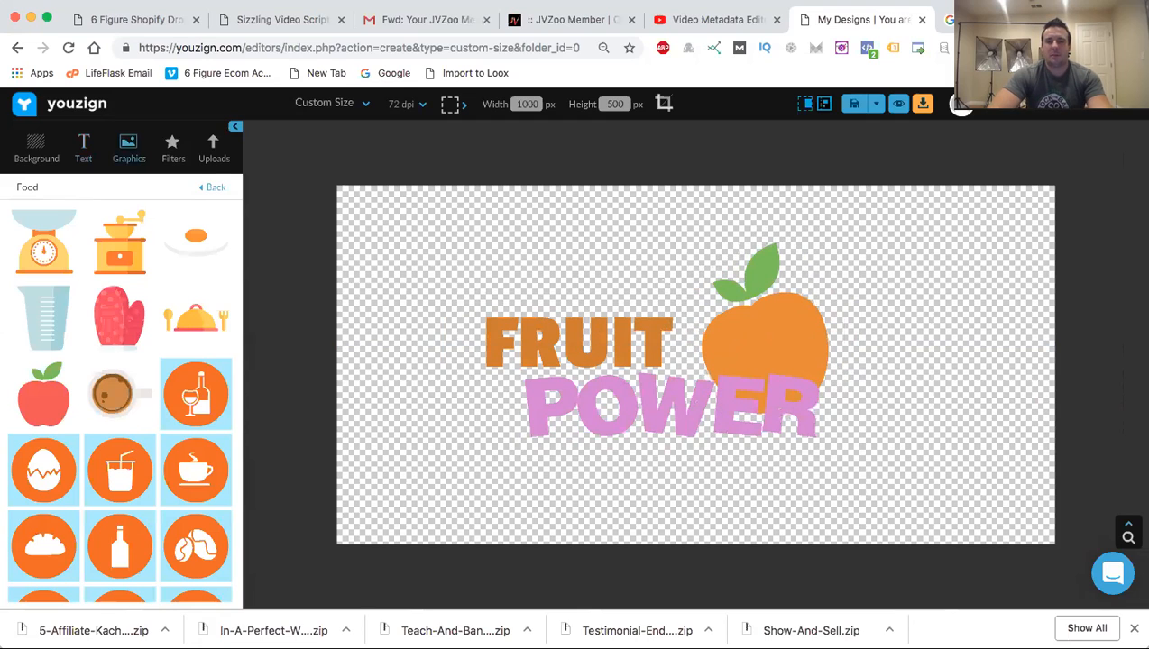
Move FRUIT right until its left edge lines up with POWER, and shift the apple slightly right to make room.
left_click(588, 342)
left_click_drag(587, 342, 619, 341)
left_click_drag(744, 333, 760, 339)
left_click(956, 383)
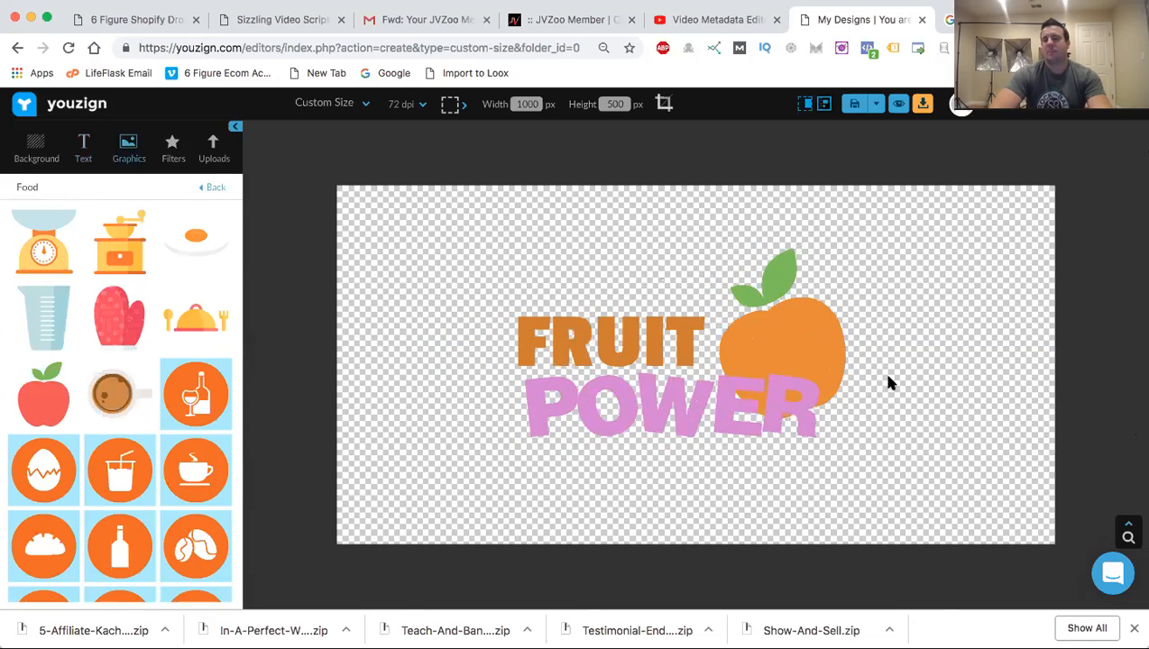
left_click_drag(643, 351, 651, 349)
left_click(919, 445)
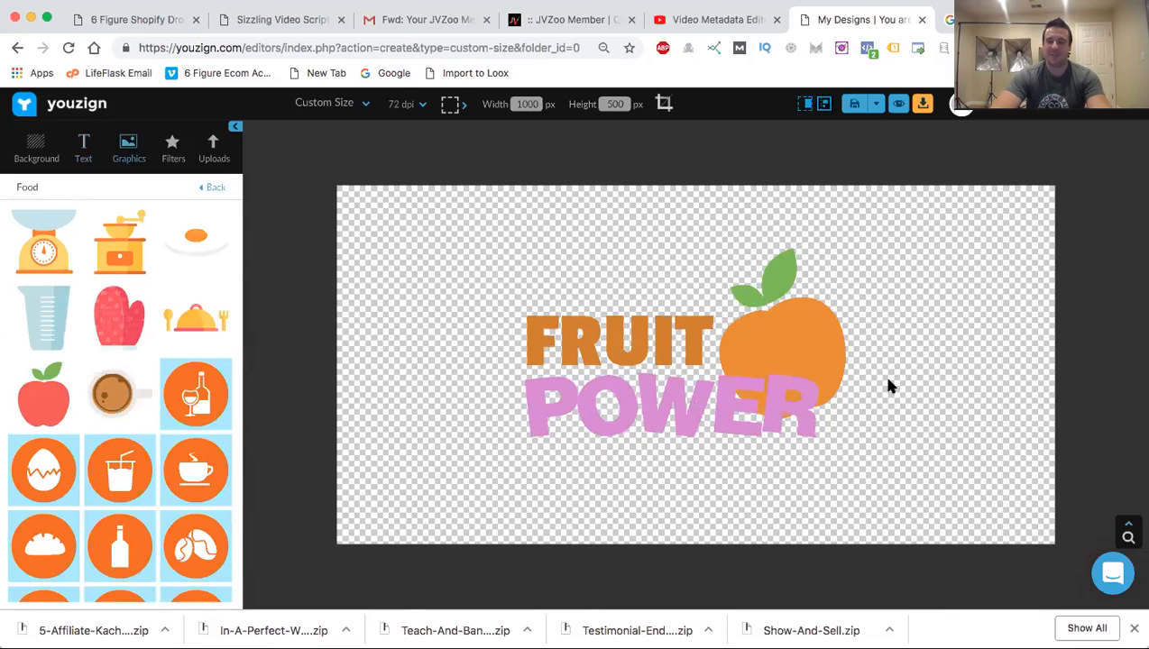
Nudge the orange apple slightly lower so more of it sits behind the end of POWER.
left_click(835, 351)
left_click_drag(834, 347, 839, 360)
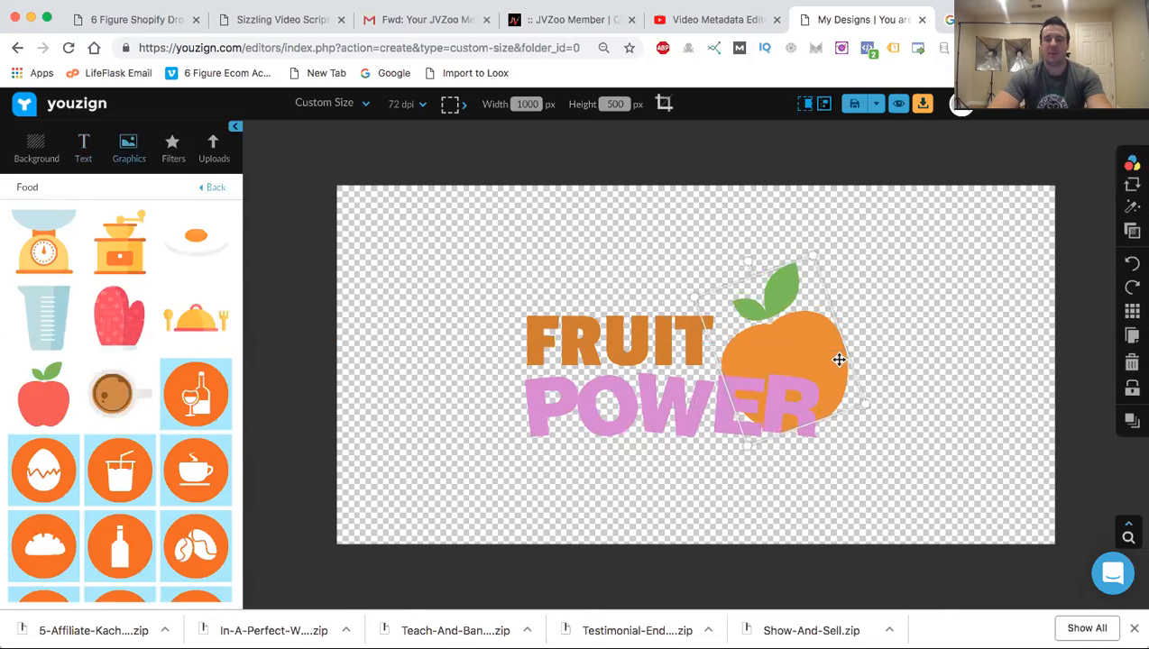
left_click(931, 332)
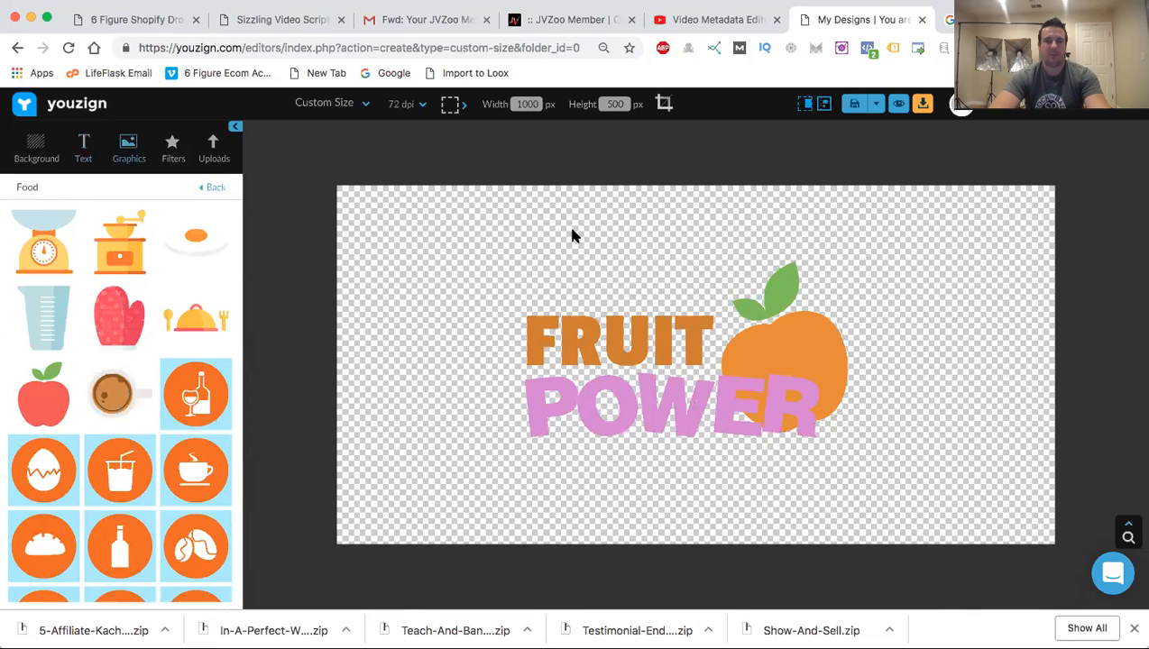
left_click(600, 339)
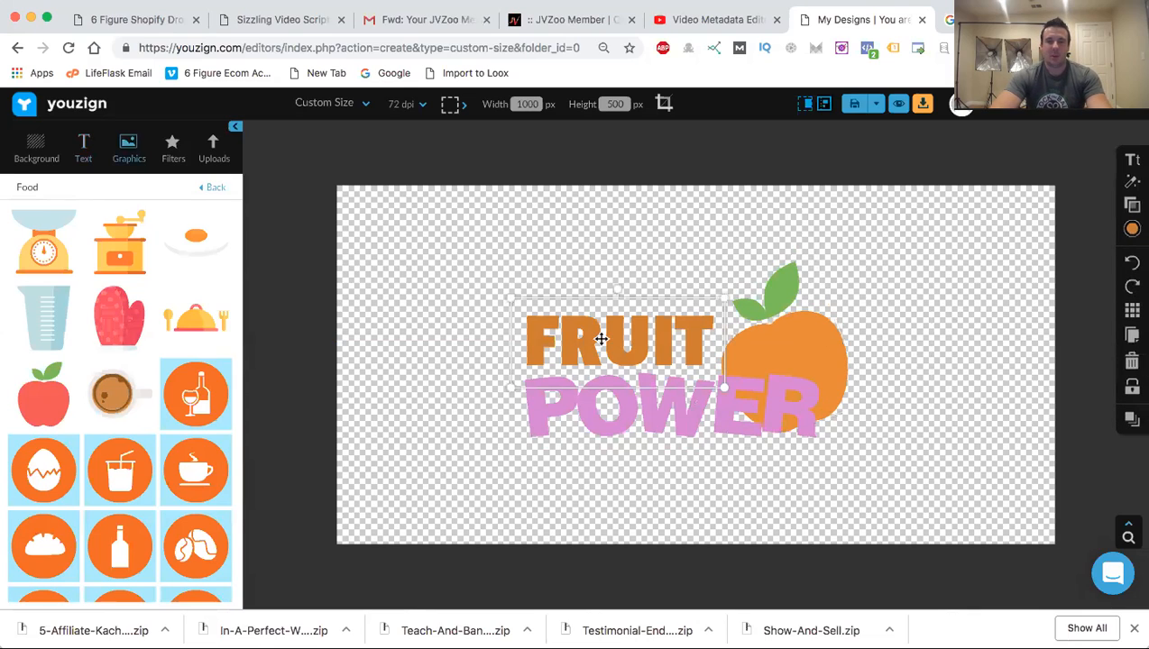
left_click(688, 228)
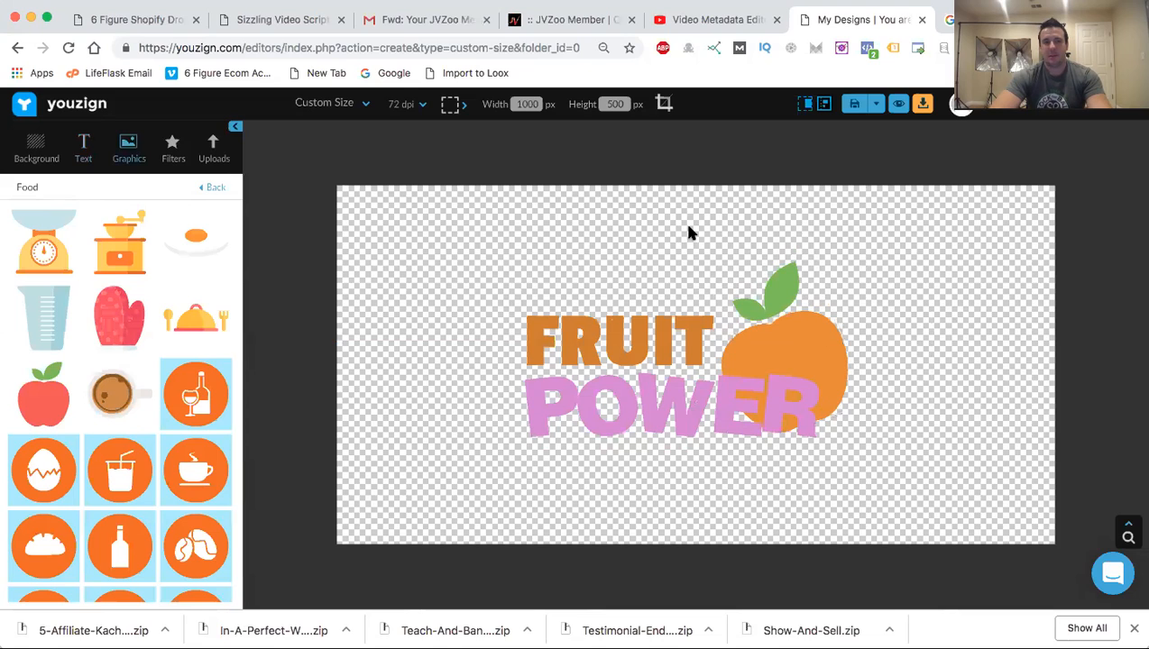
Switch to the open Google Images page and search for "orange clipart".
left_click(978, 20)
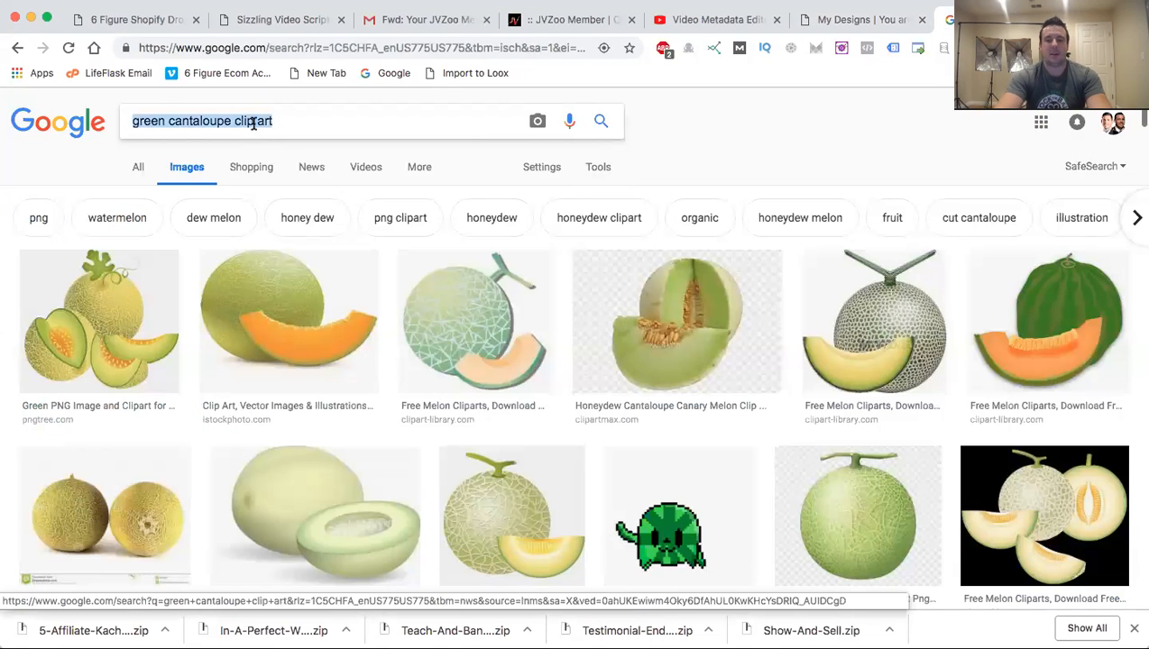
type("orand")
key("BackSpace")
key("BackSpace")
type("g")
key("BackSpace")
type("nge clip")
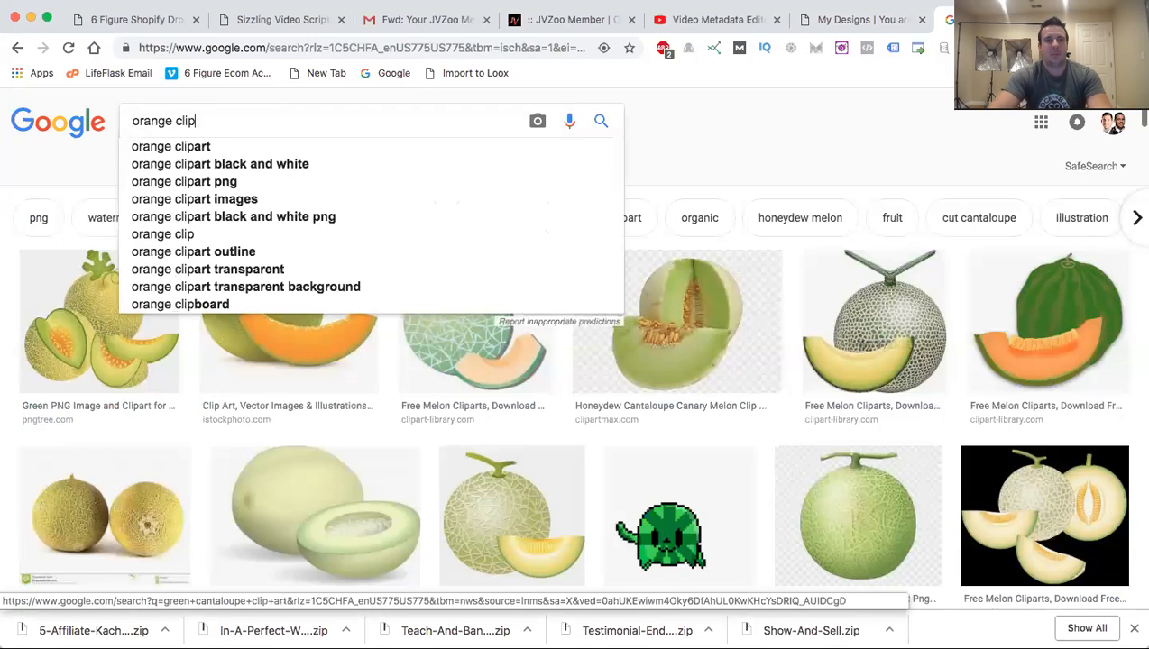
left_click(213, 146)
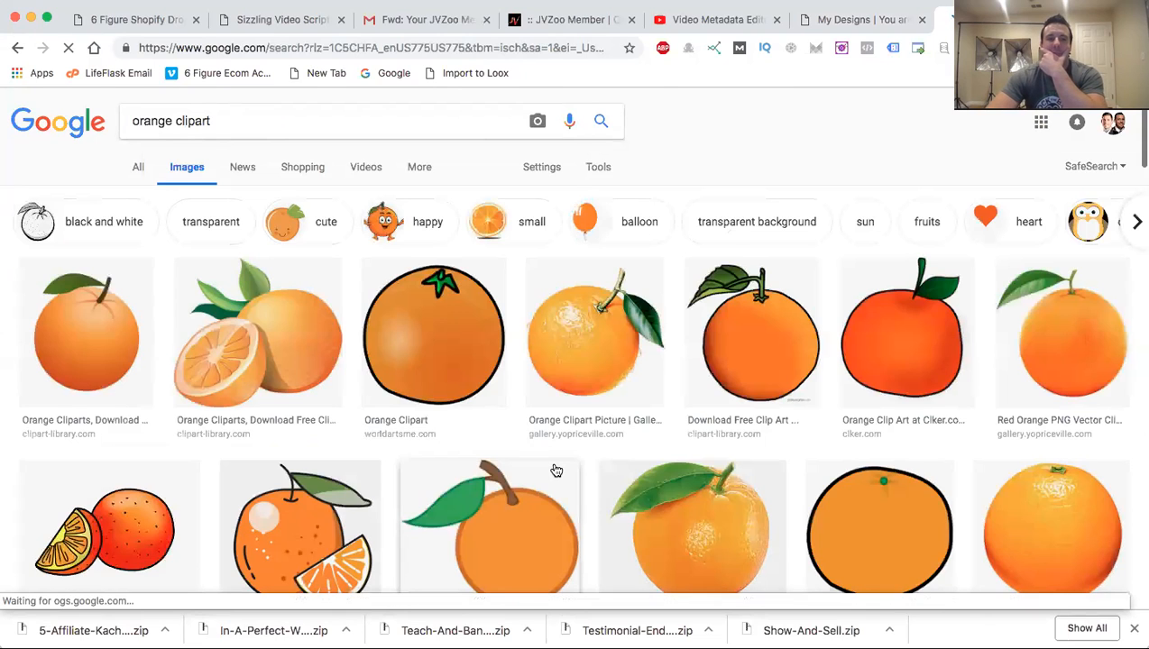
Browse the orange clipart images and refine the search to "orange clipart transparent".
scroll(557, 471, "down", 2)
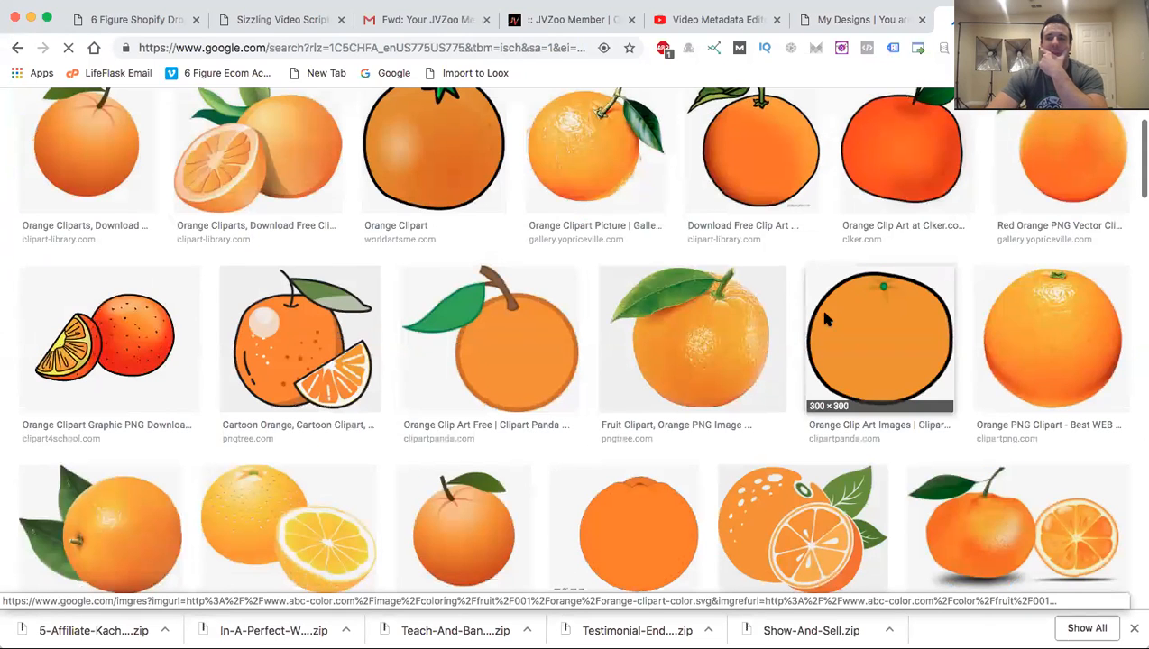
scroll(823, 318, "up", 2)
left_click(276, 120)
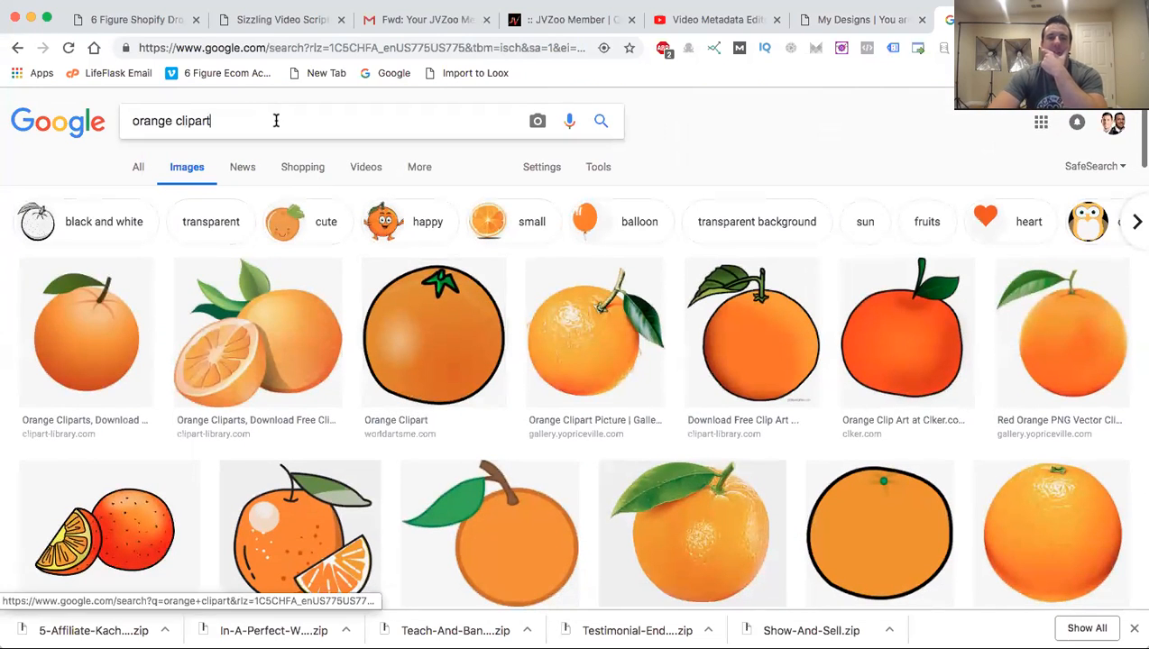
type("trans")
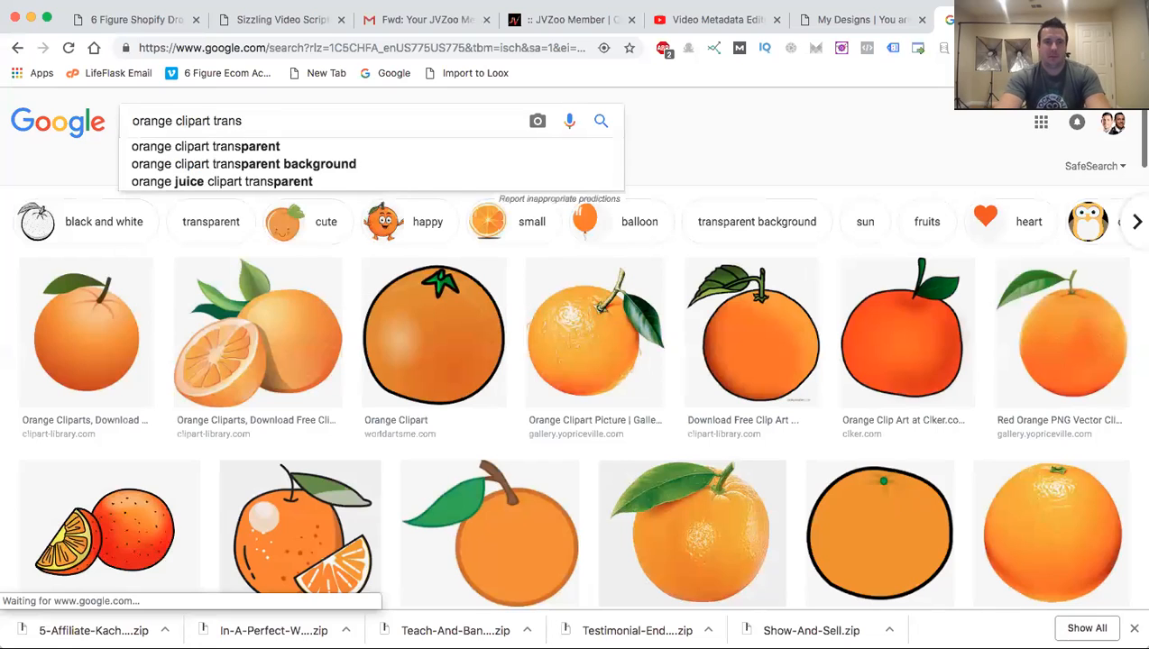
left_click(264, 148)
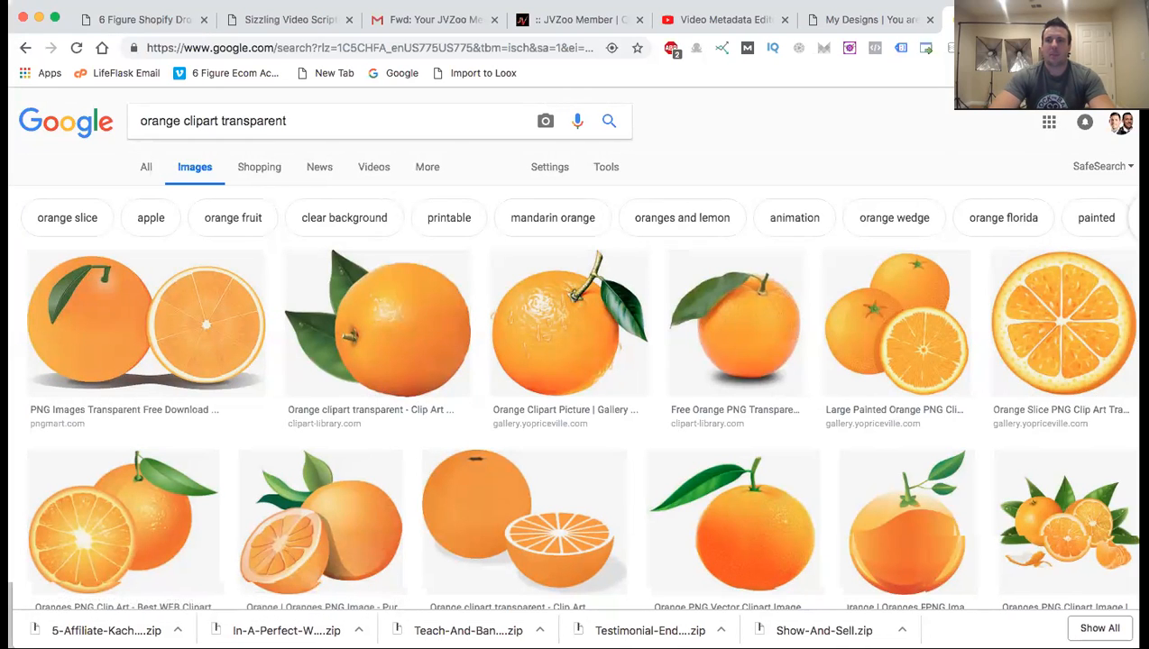
Take the round orange slice image from the search results and upload it onto the logo canvas in Youzign.
left_click_drag(1069, 304, 23, 344)
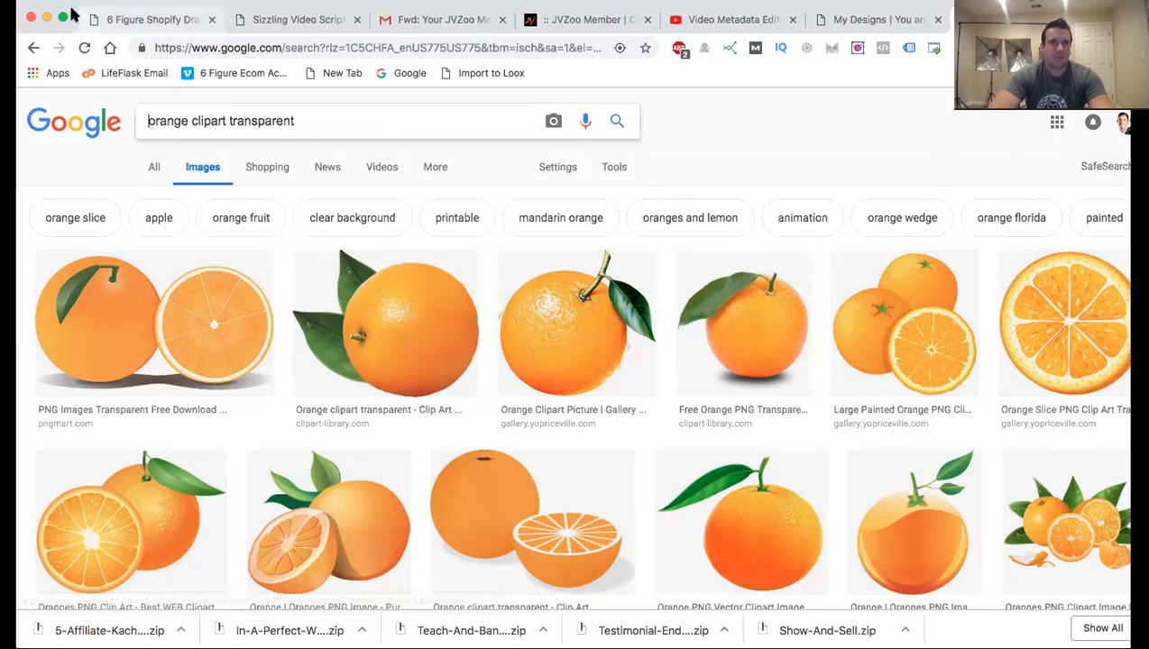
left_click(894, 23)
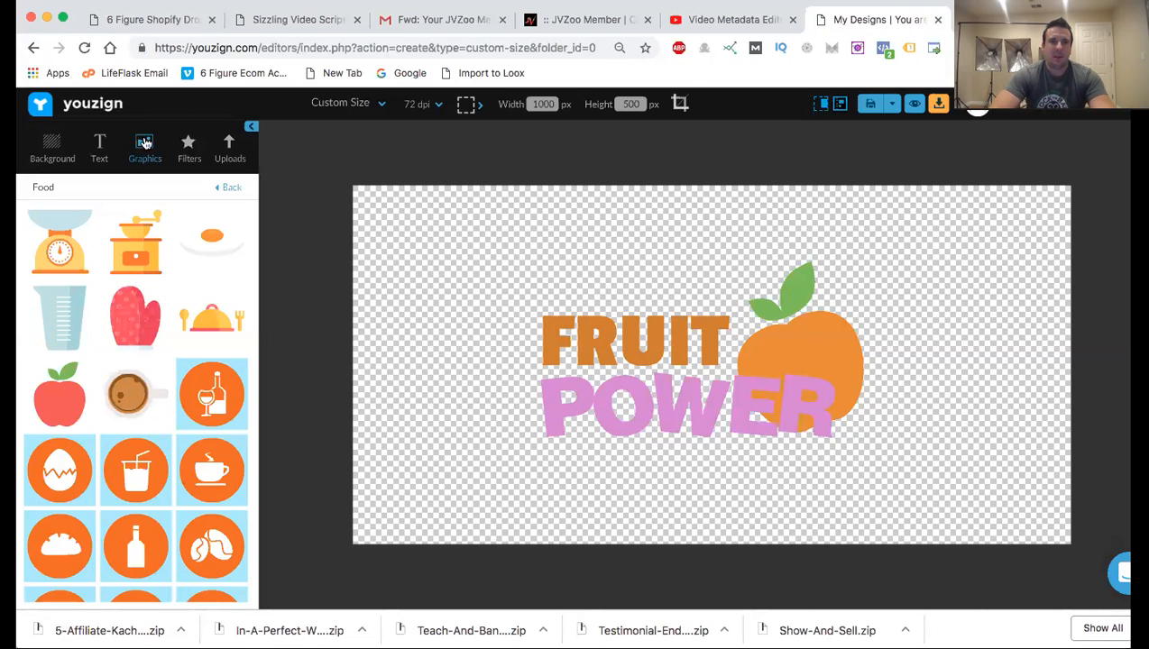
left_click(230, 150)
left_click(45, 202)
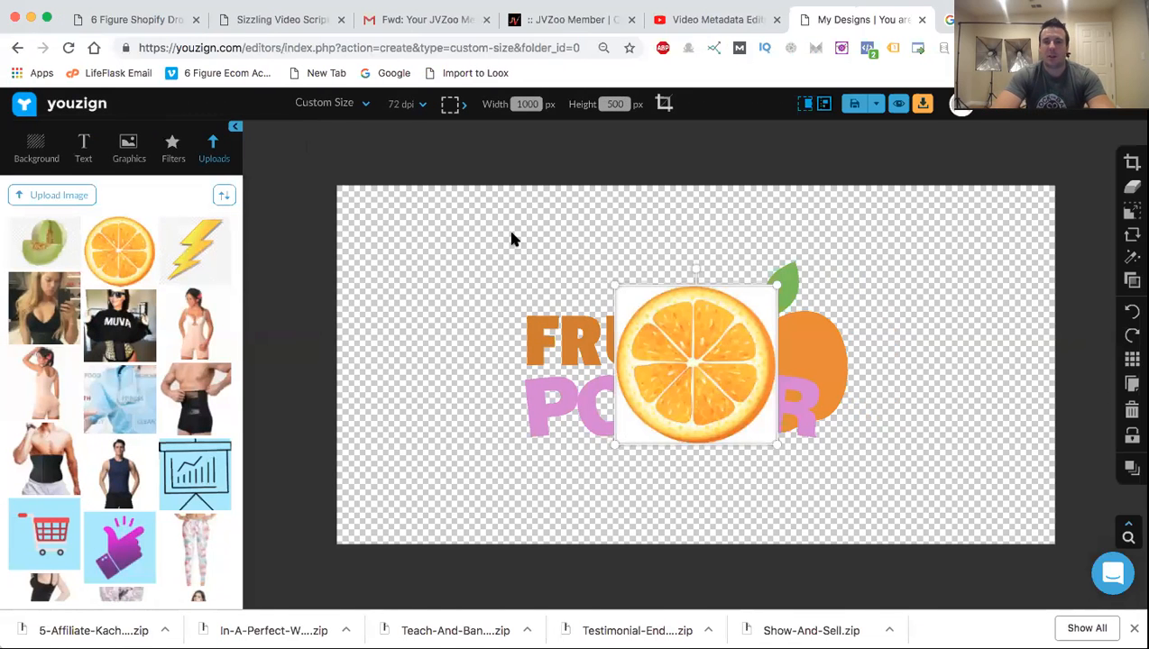
Move the orange slice to the empty area left of the headline and open it for background erasing.
left_click_drag(719, 358, 444, 326)
left_click(636, 263)
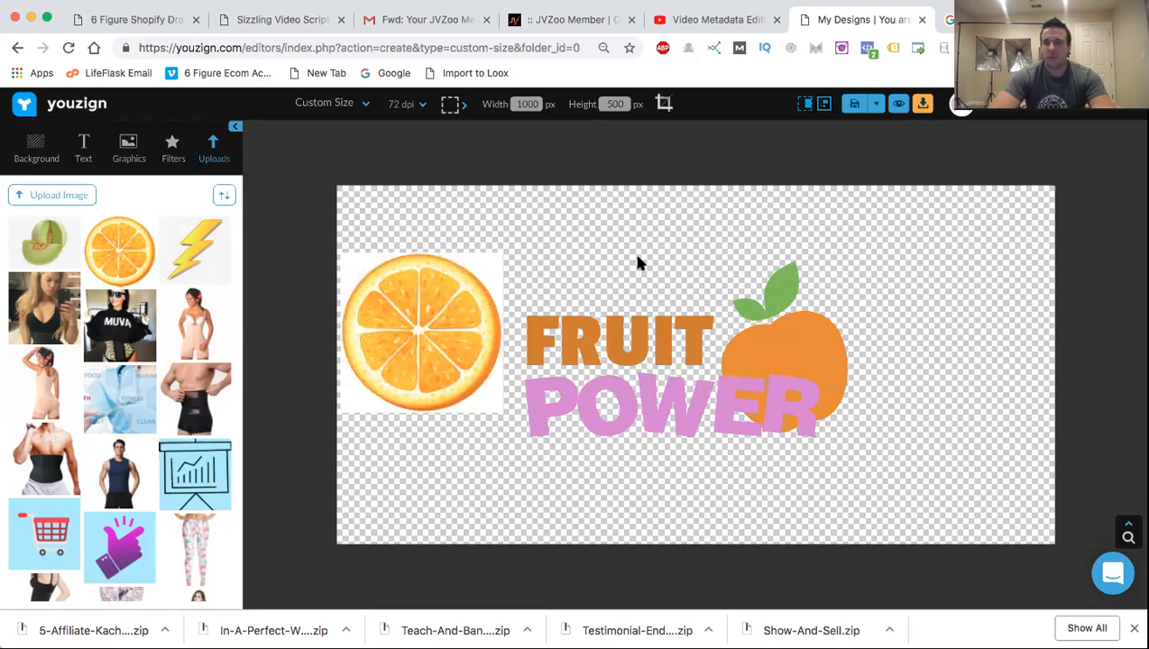
left_click(418, 347)
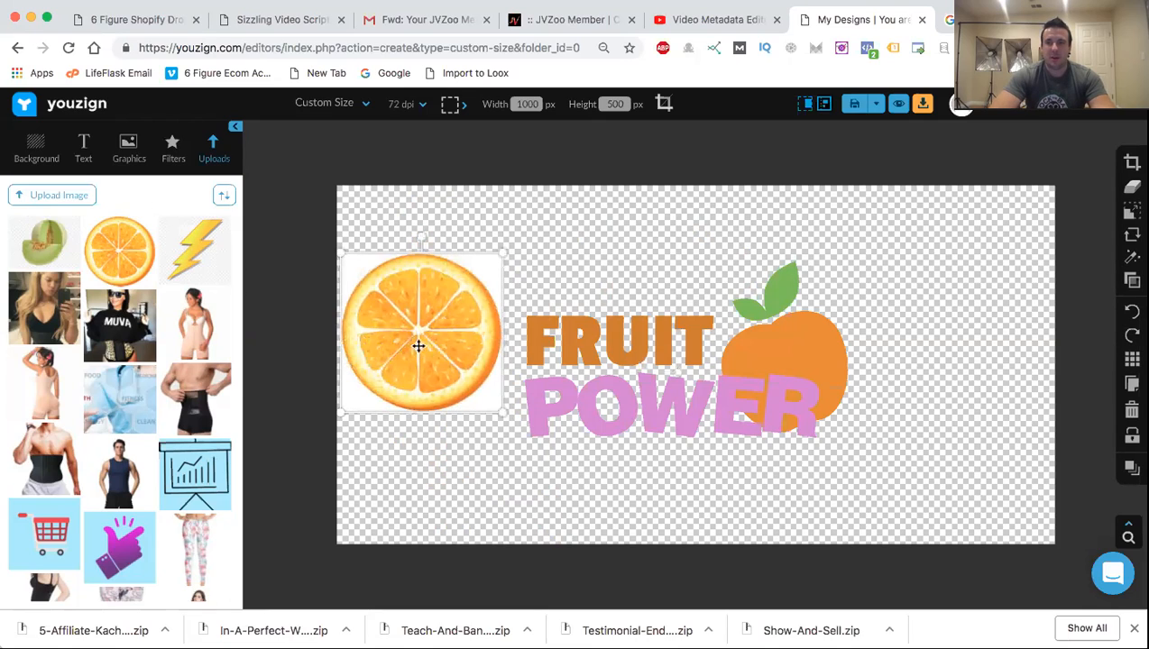
left_click(1130, 280)
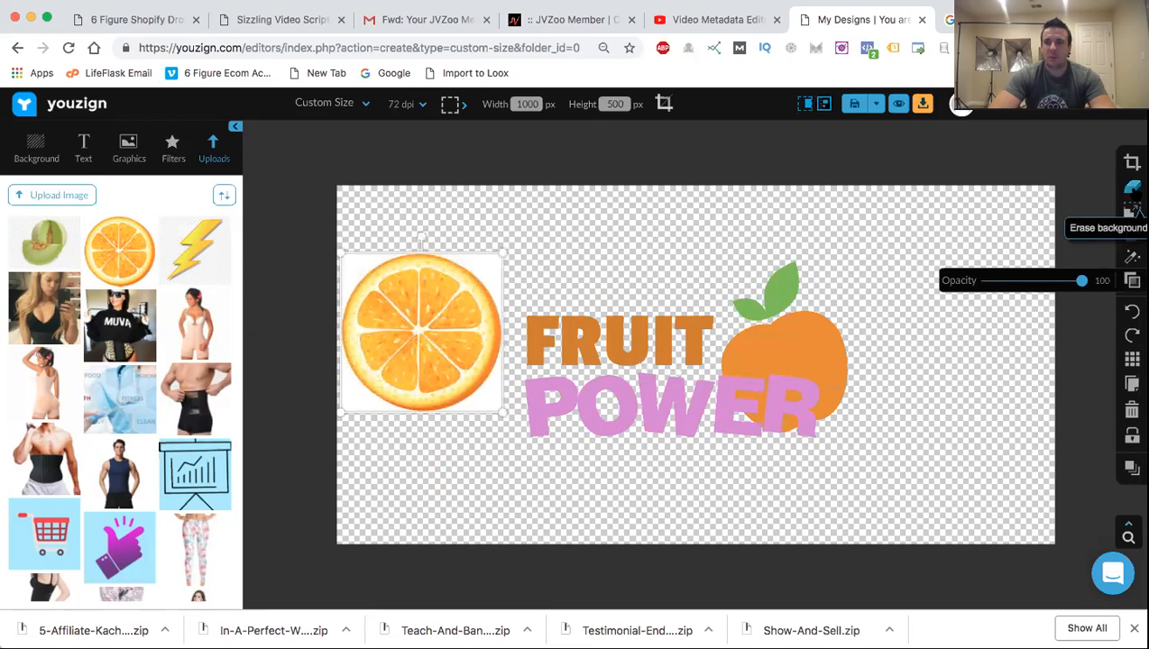
left_click(1133, 188)
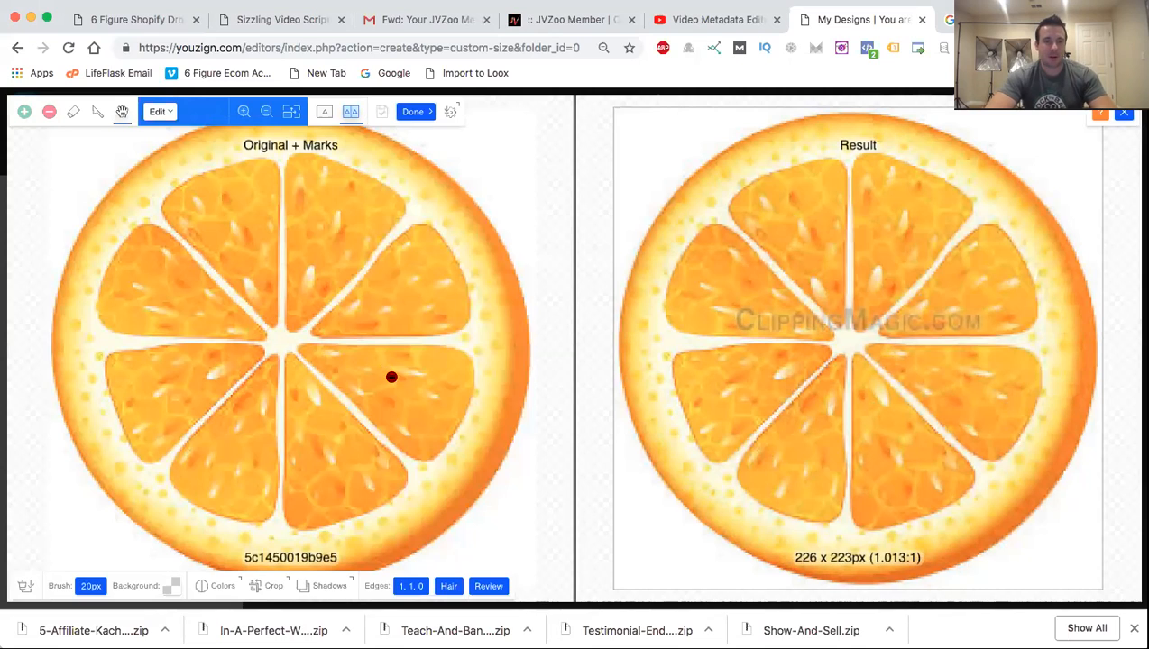
Mark four spots around the orange slice's rind as foreground to keep.
left_click(368, 279)
key("k")
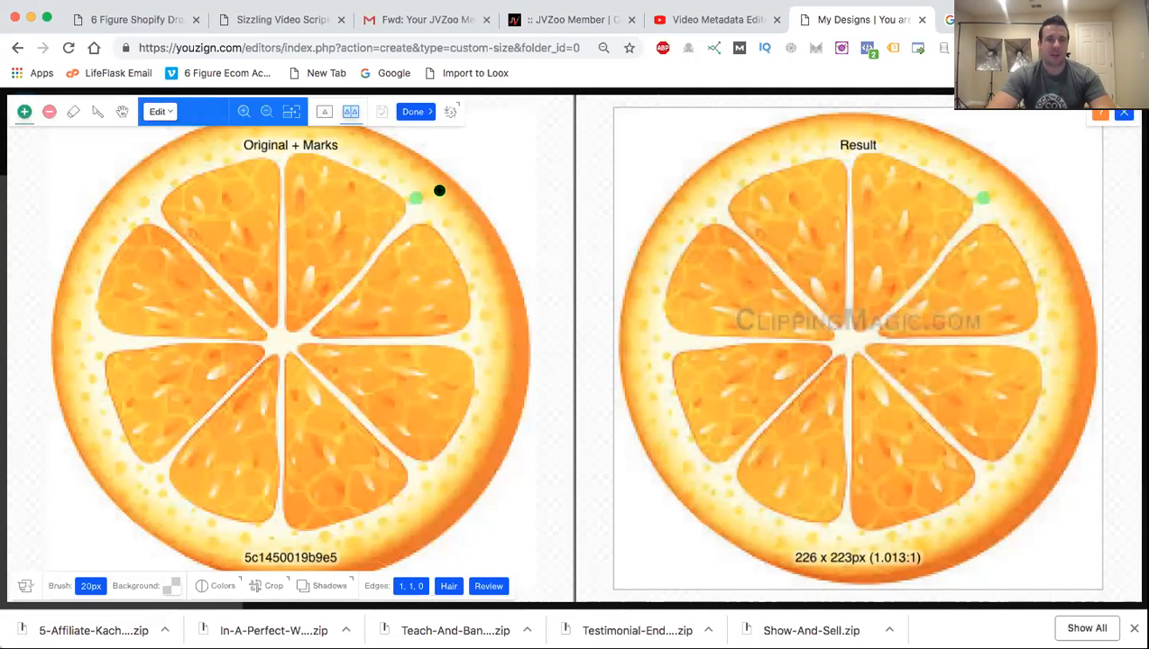
left_click(439, 190)
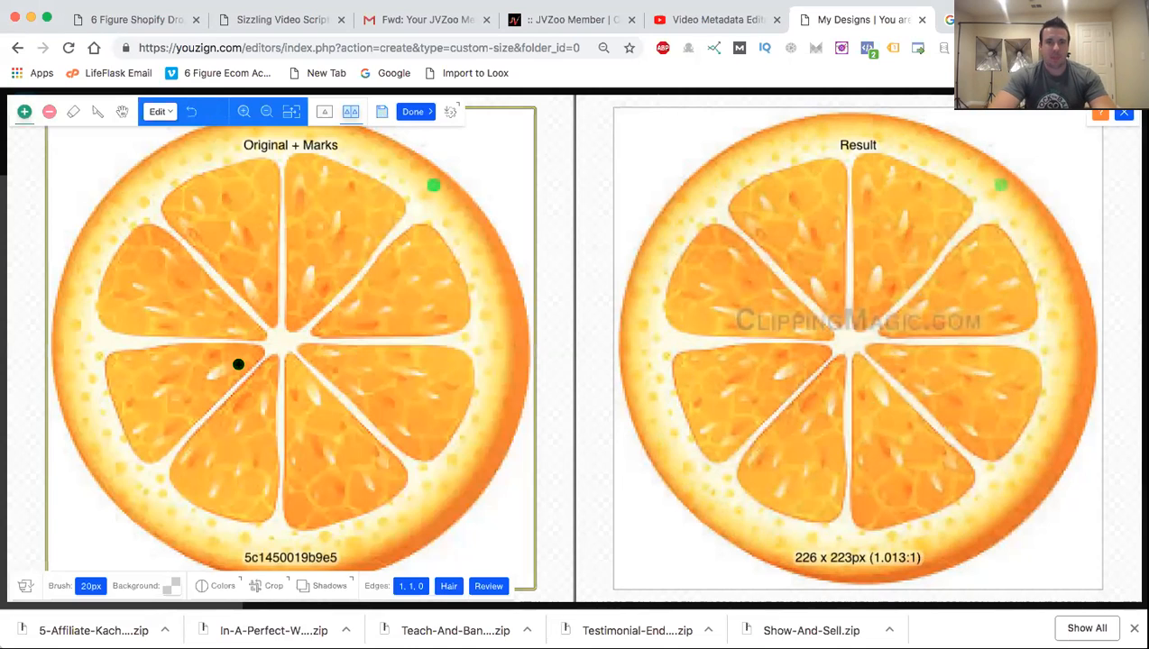
left_click(133, 476)
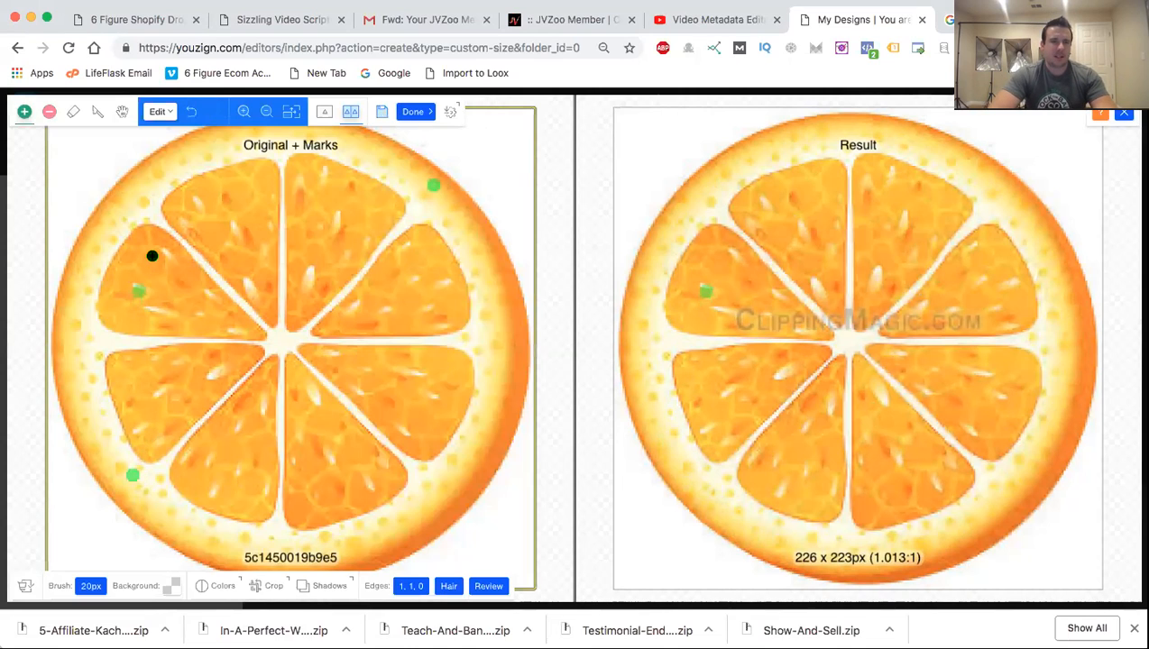
left_click(136, 203)
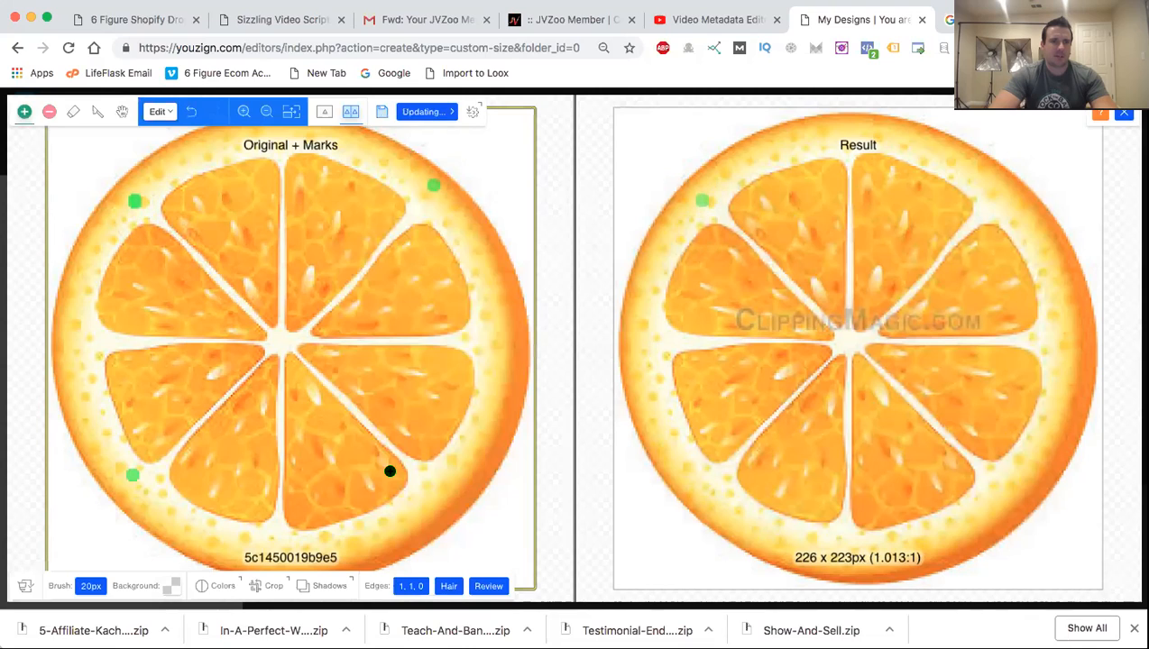
left_click(446, 496)
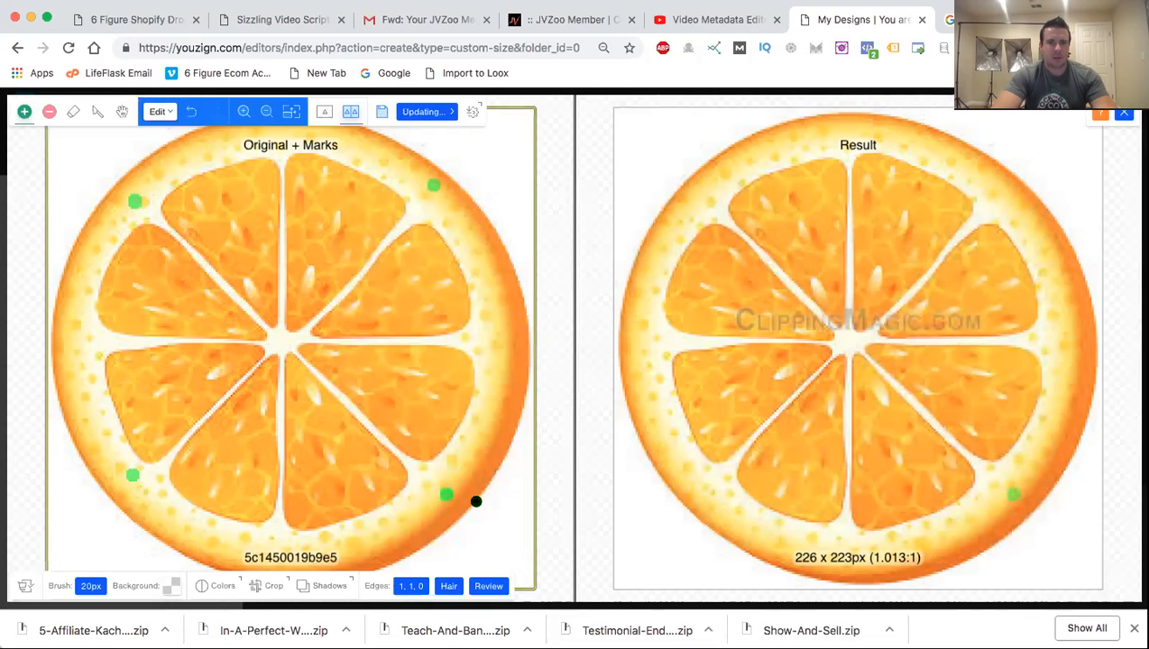
Mark the white area outside the slice's lower-right edge as background to remove and apply the cutout to the design.
key("shift")
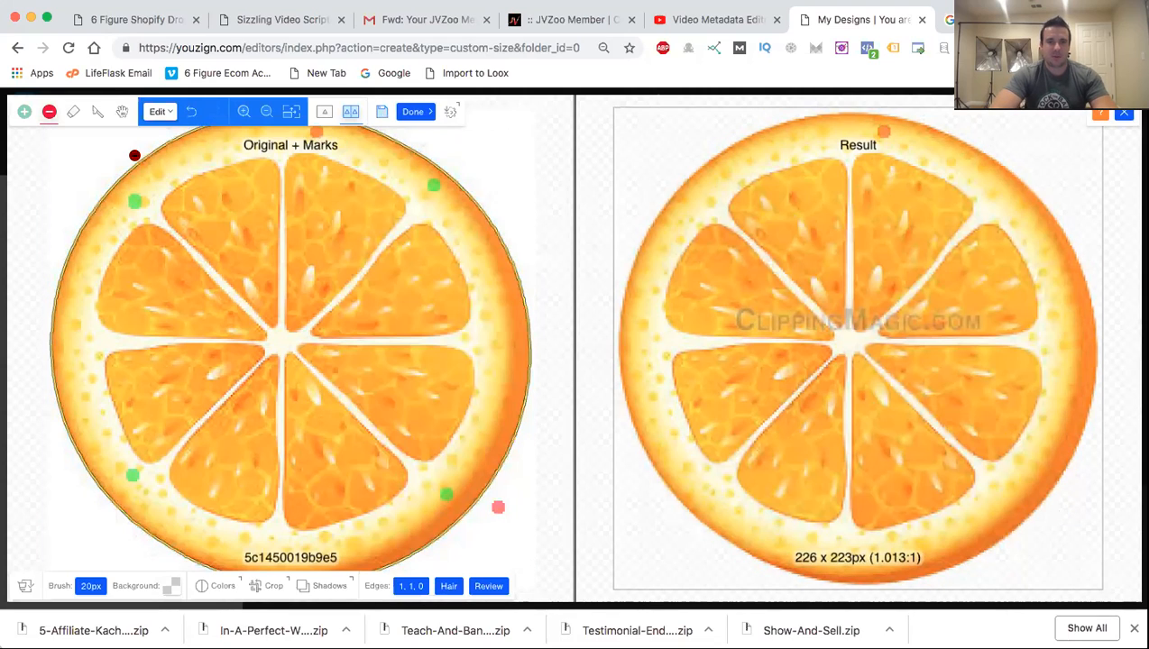
left_click(487, 515)
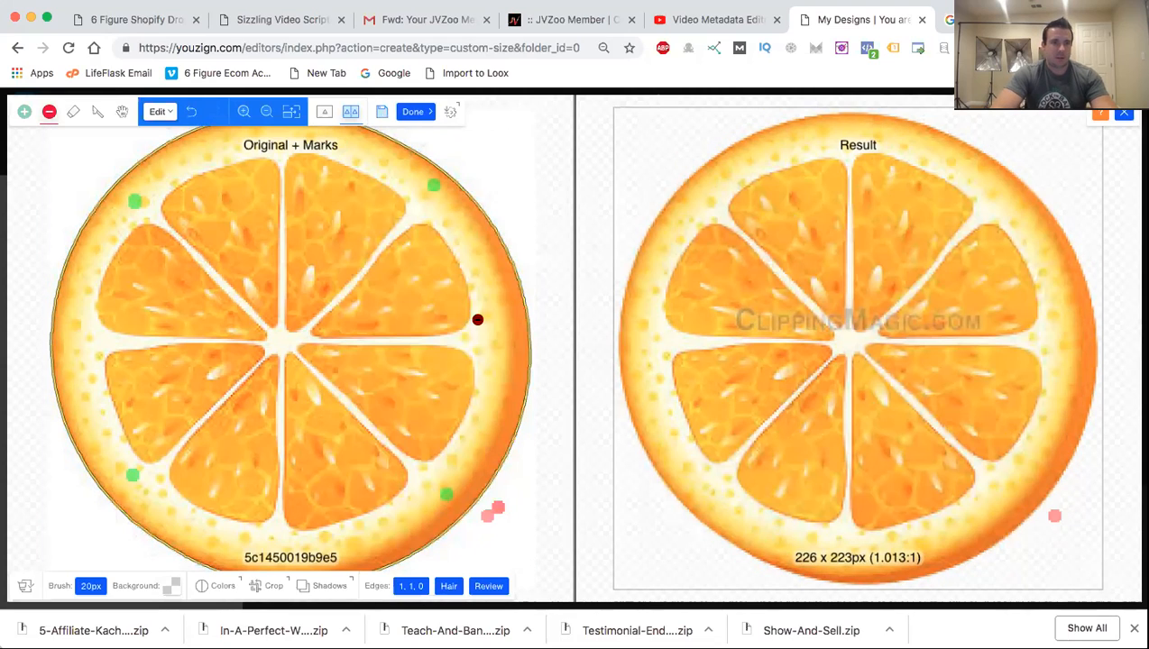
left_click(414, 112)
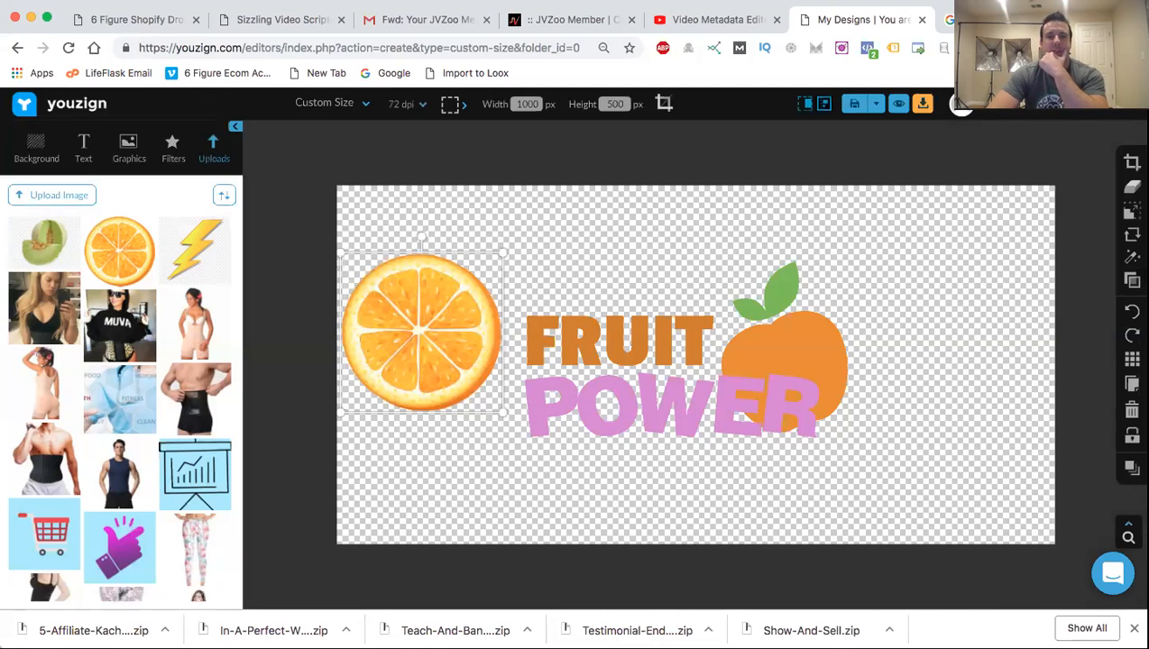
Move the cut-out orange slice over the middle of the headline and layer it behind both FRUIT and POWER.
left_click_drag(423, 328, 681, 338)
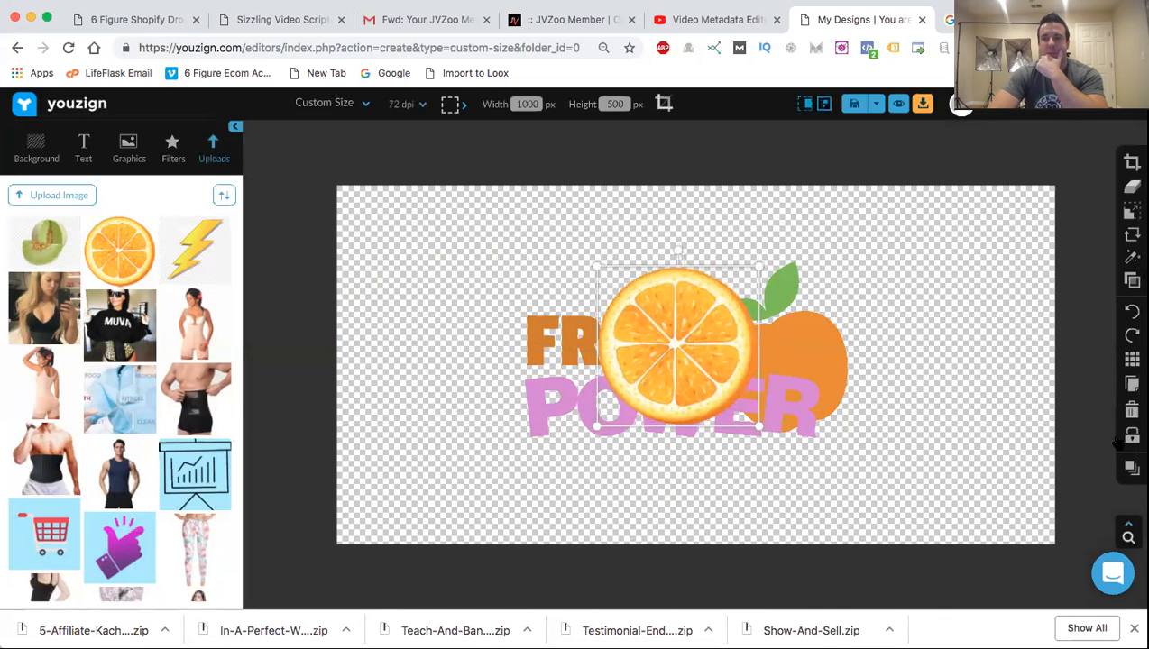
mouse_move(1132, 468)
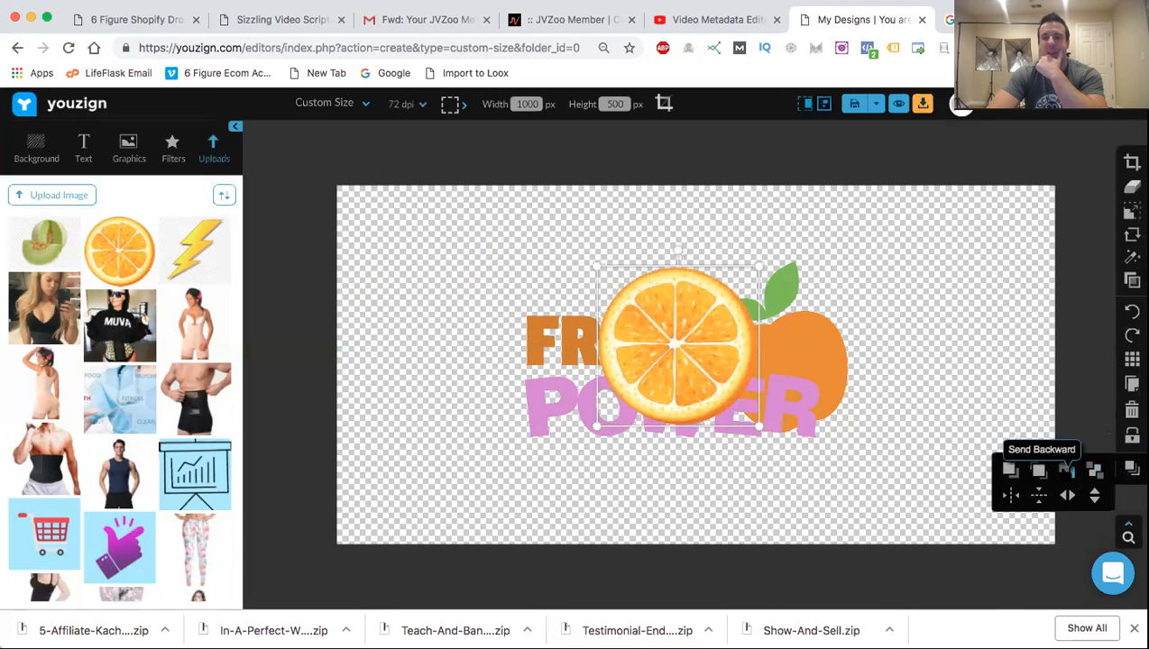
left_click(1066, 469)
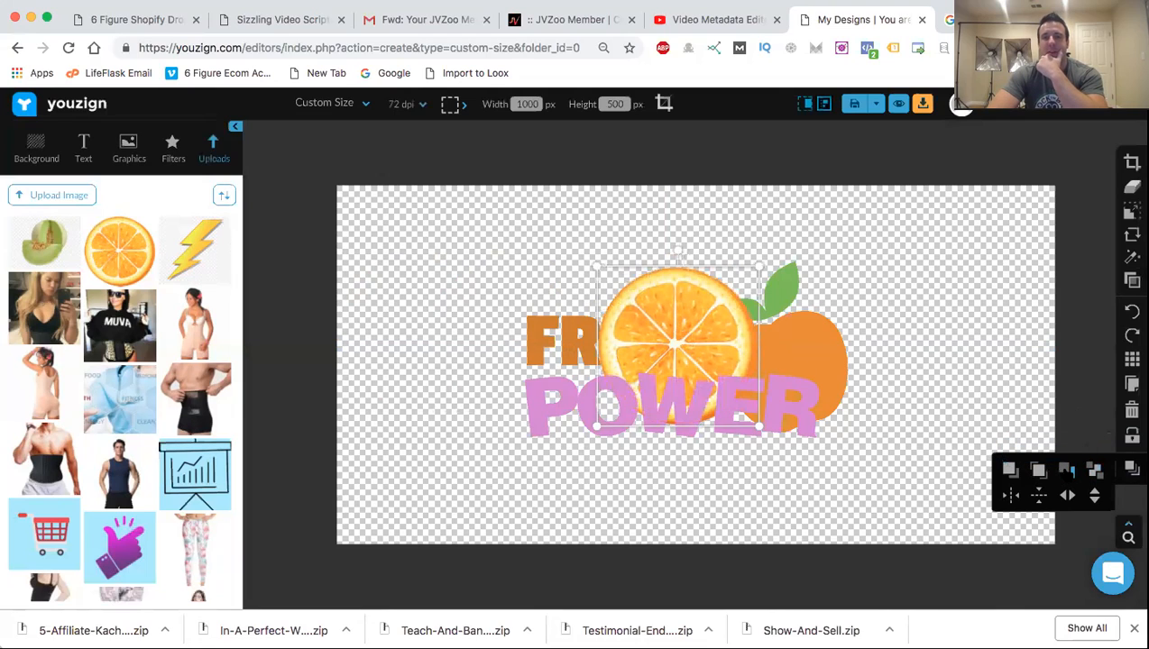
left_click(562, 351)
mouse_move(1132, 419)
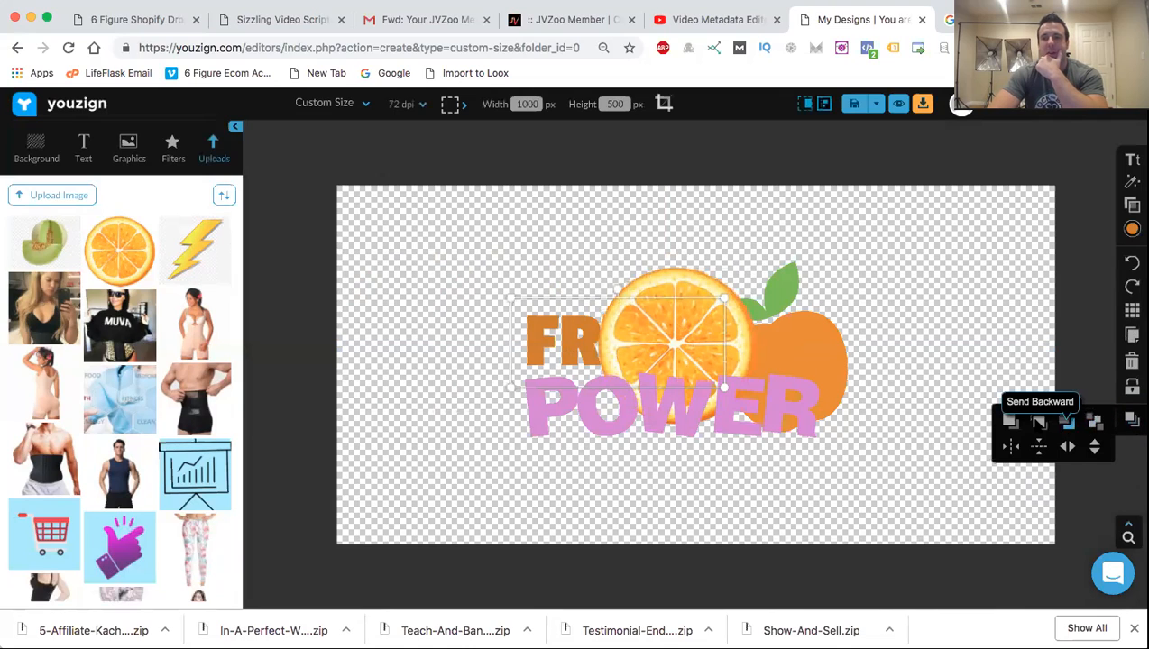
left_click(1039, 421)
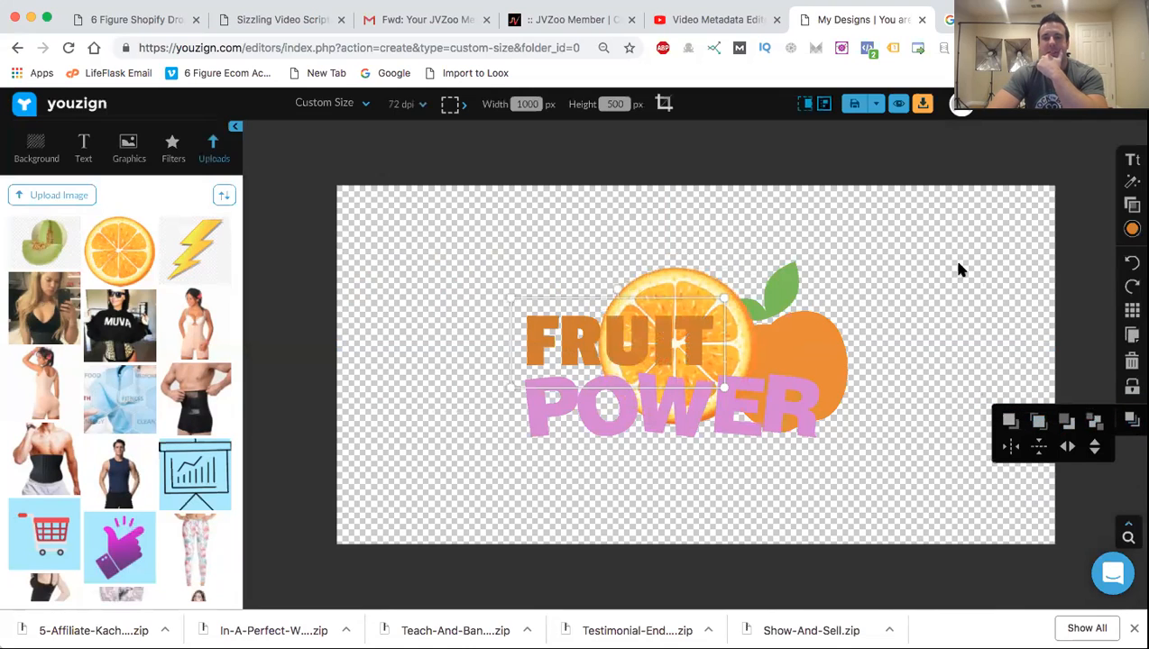
Move the apple to the canvas's upper-right corner and enlarge the orange slice behind the headline to about the width of POWER.
left_click(828, 350)
left_click_drag(830, 350, 1031, 244)
left_click(682, 283)
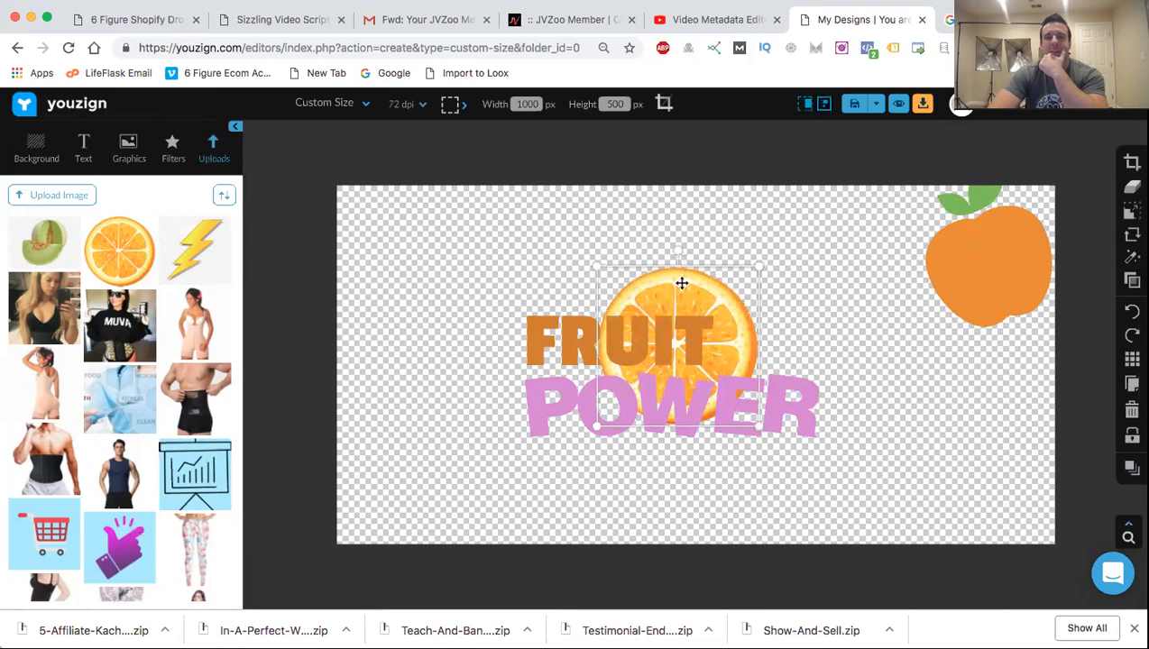
left_click_drag(591, 269, 503, 239)
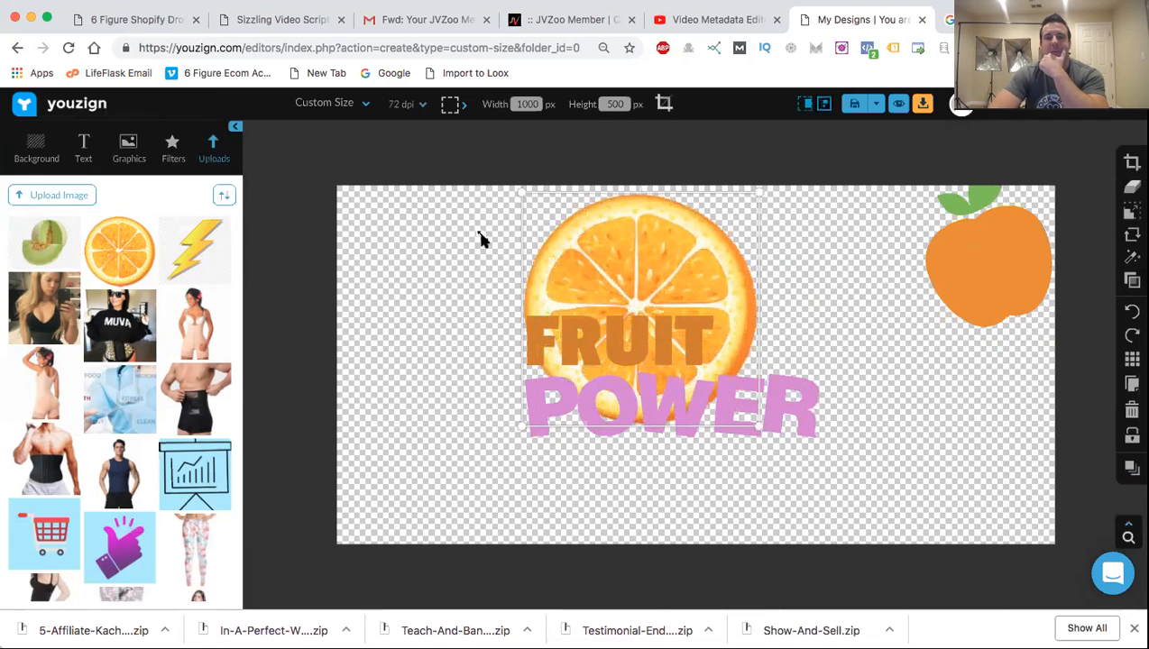
left_click_drag(645, 287, 676, 347)
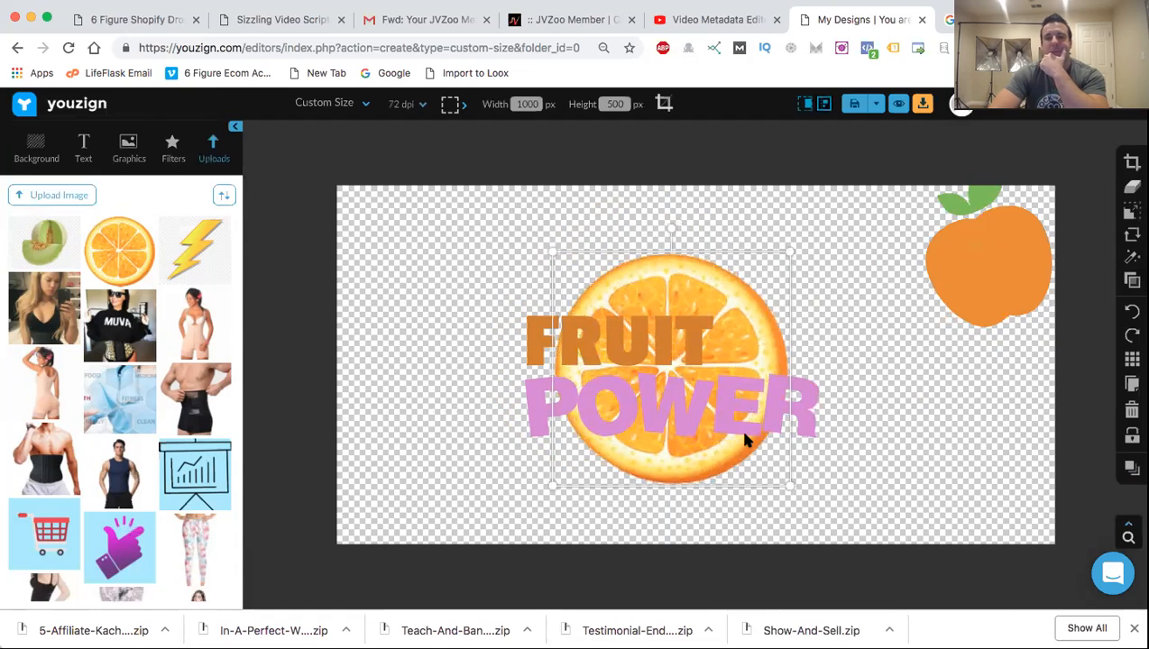
left_click_drag(790, 484, 916, 497)
left_click_drag(796, 329, 764, 288)
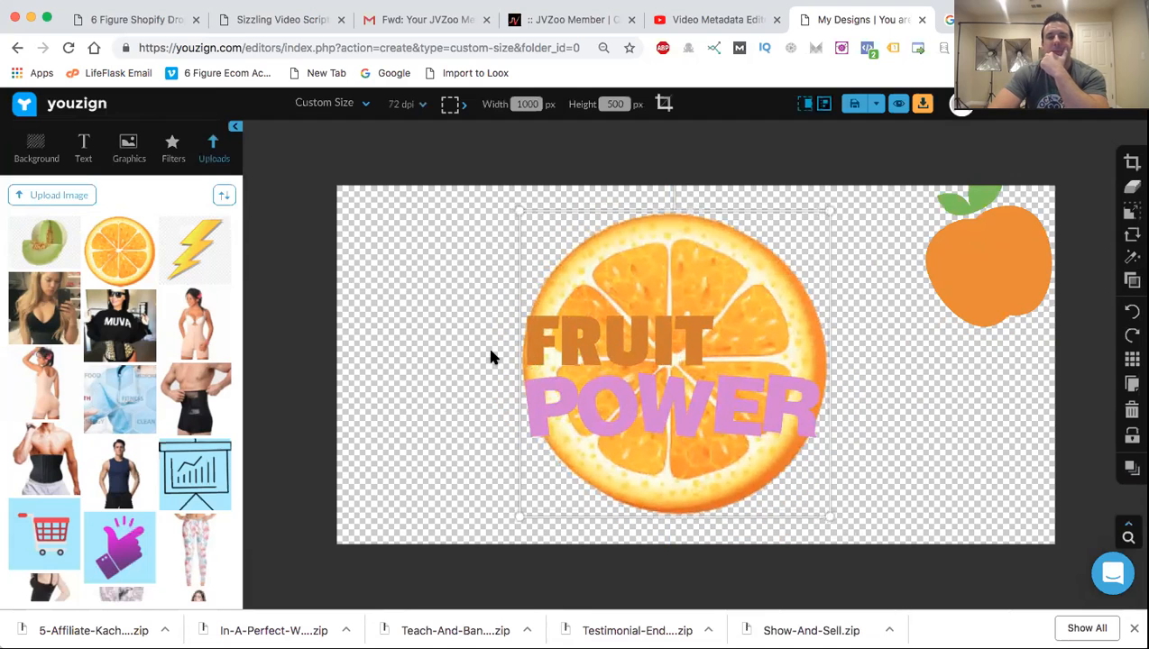
Offset FRUIT to the left of POWER, and shrink and reposition the orange slice behind the two words.
left_click_drag(622, 251, 662, 250)
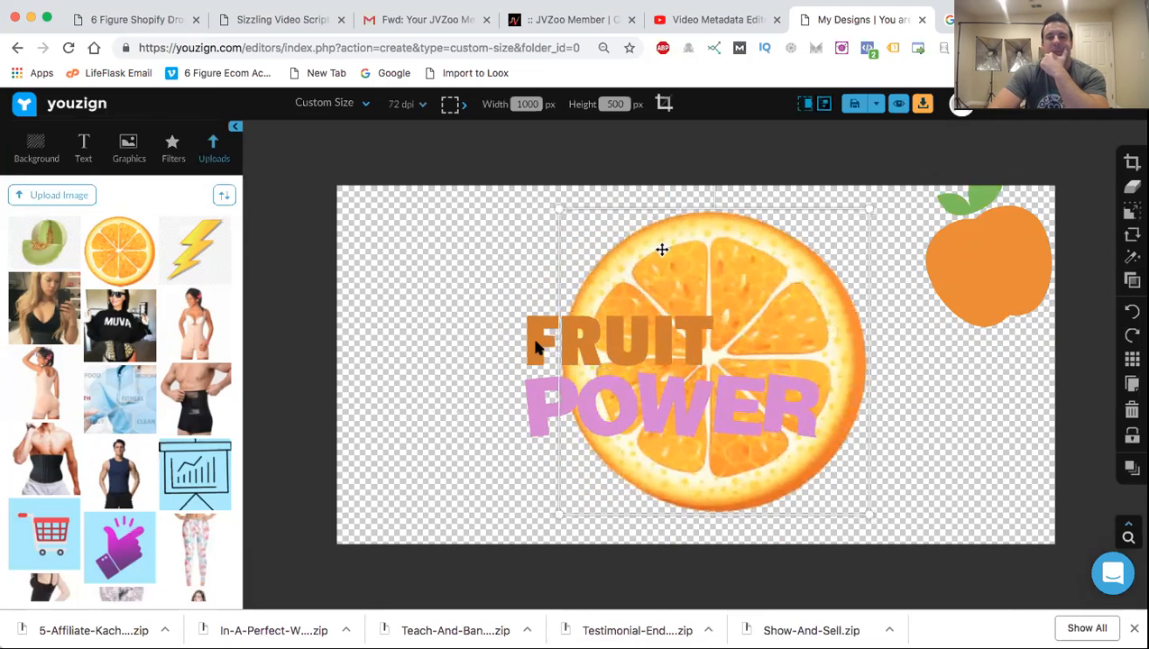
left_click_drag(536, 345, 468, 342)
mouse_move(757, 416)
left_mouse_down()
mouse_move(811, 435)
mouse_move(759, 435)
mouse_move(759, 416)
left_mouse_up()
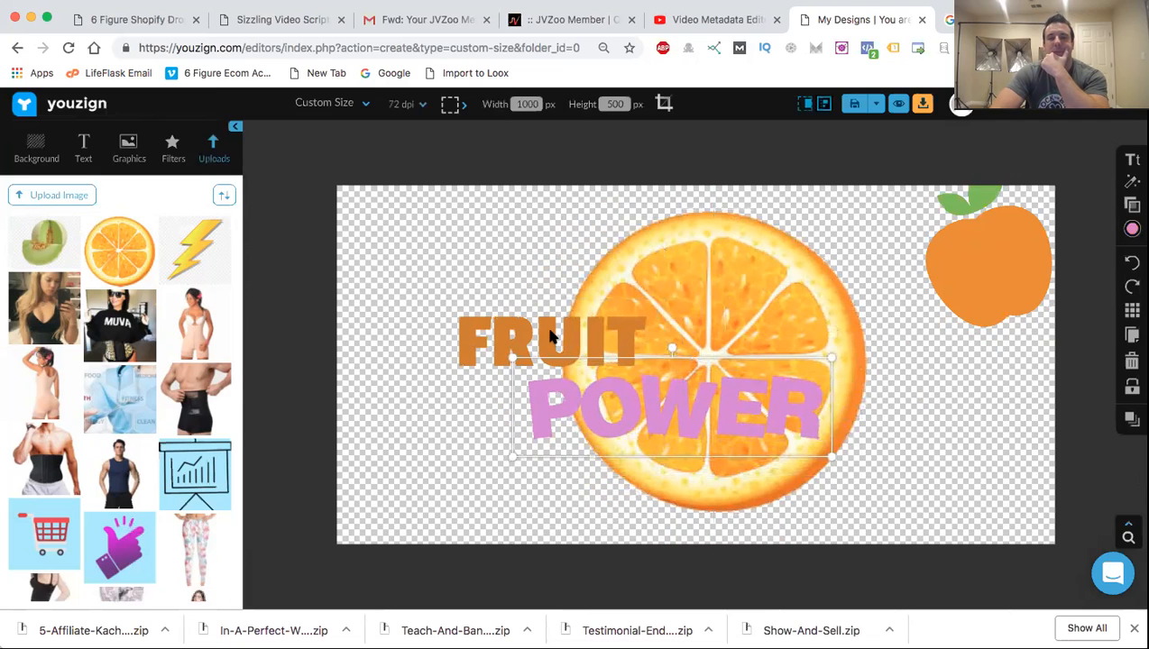
left_click(692, 254)
left_click_drag(554, 209, 598, 256)
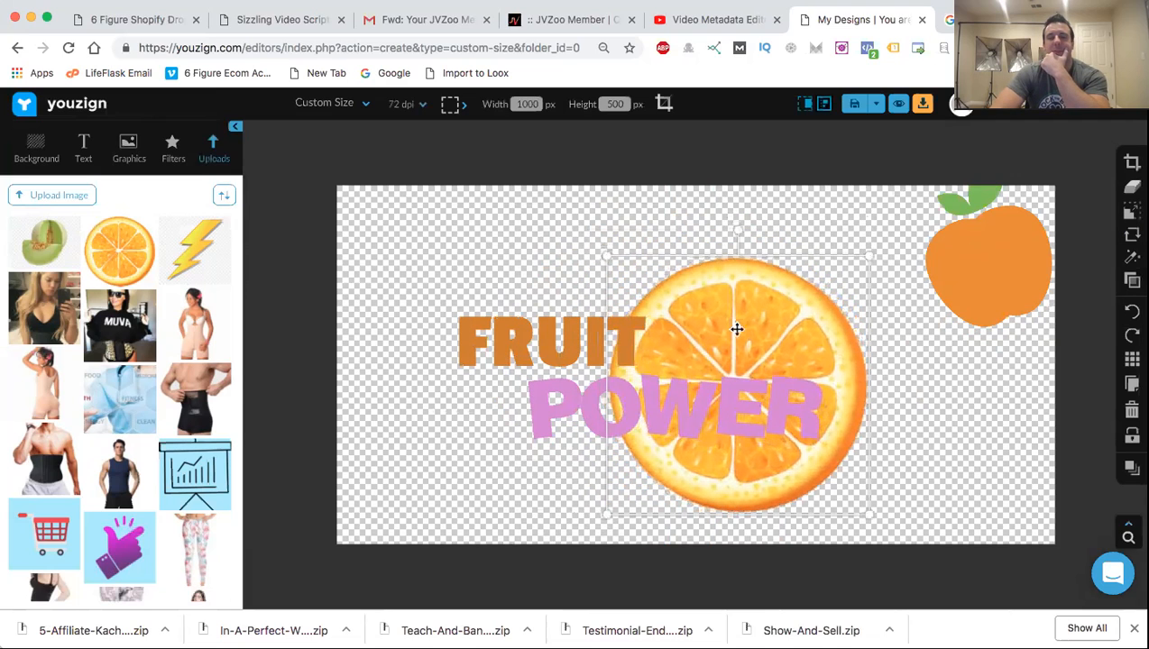
left_click_drag(736, 330, 703, 310)
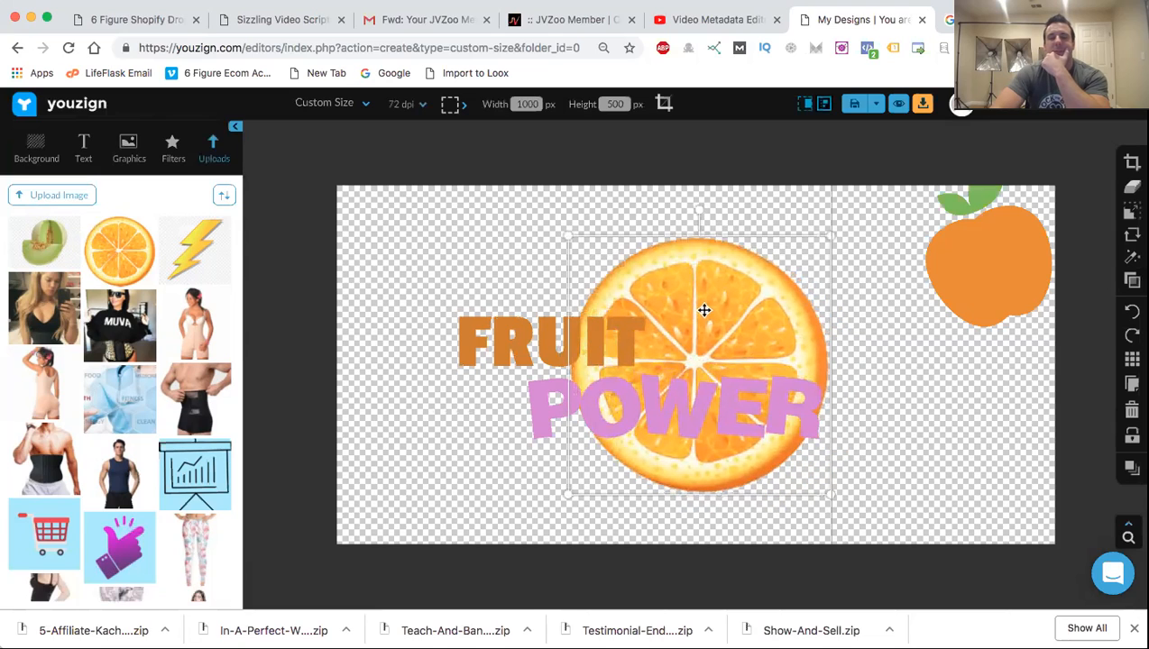
Recolor the word FRUIT with the preset pinkish-red swatch.
left_click(553, 347)
left_click(1132, 205)
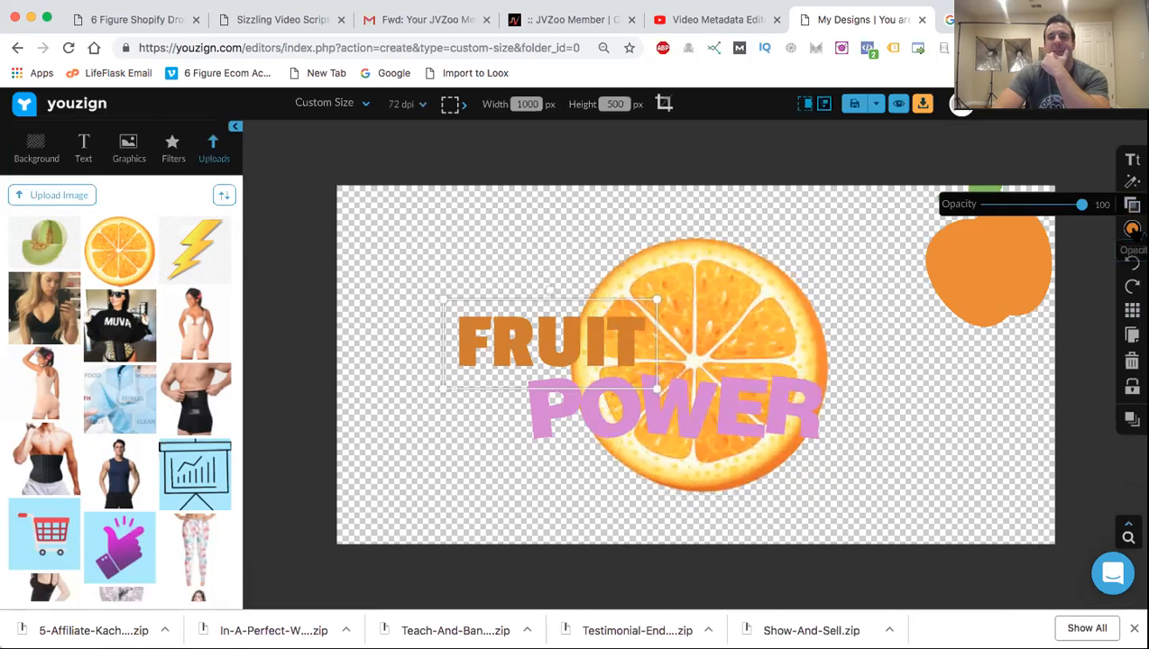
left_click(1133, 229)
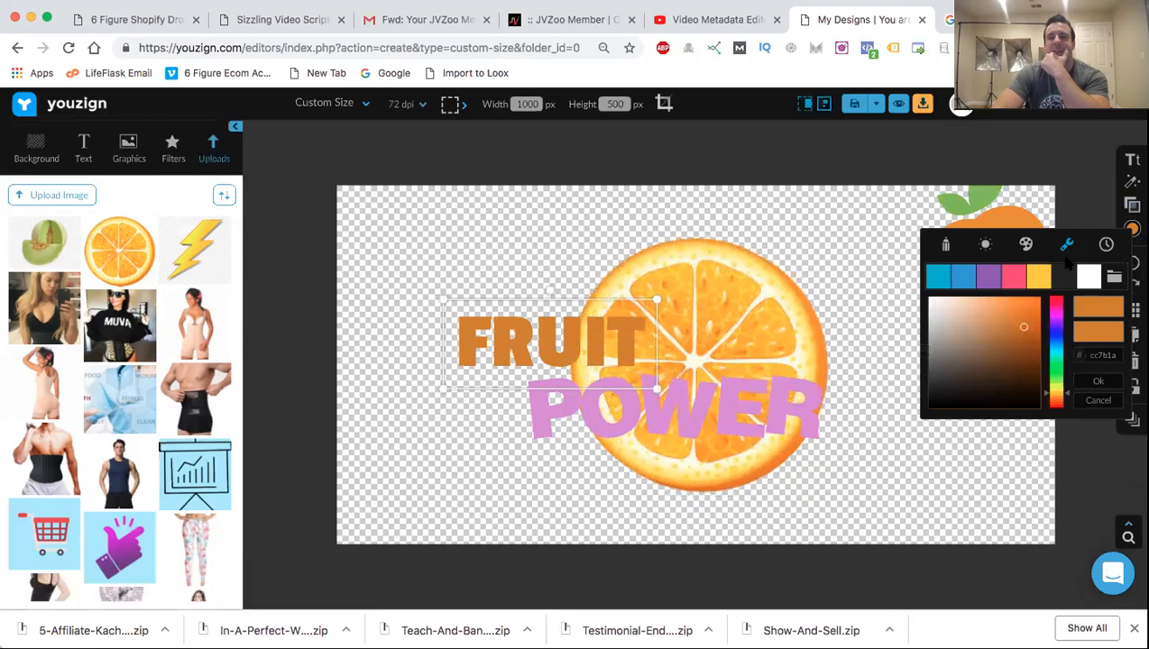
left_click(1015, 278)
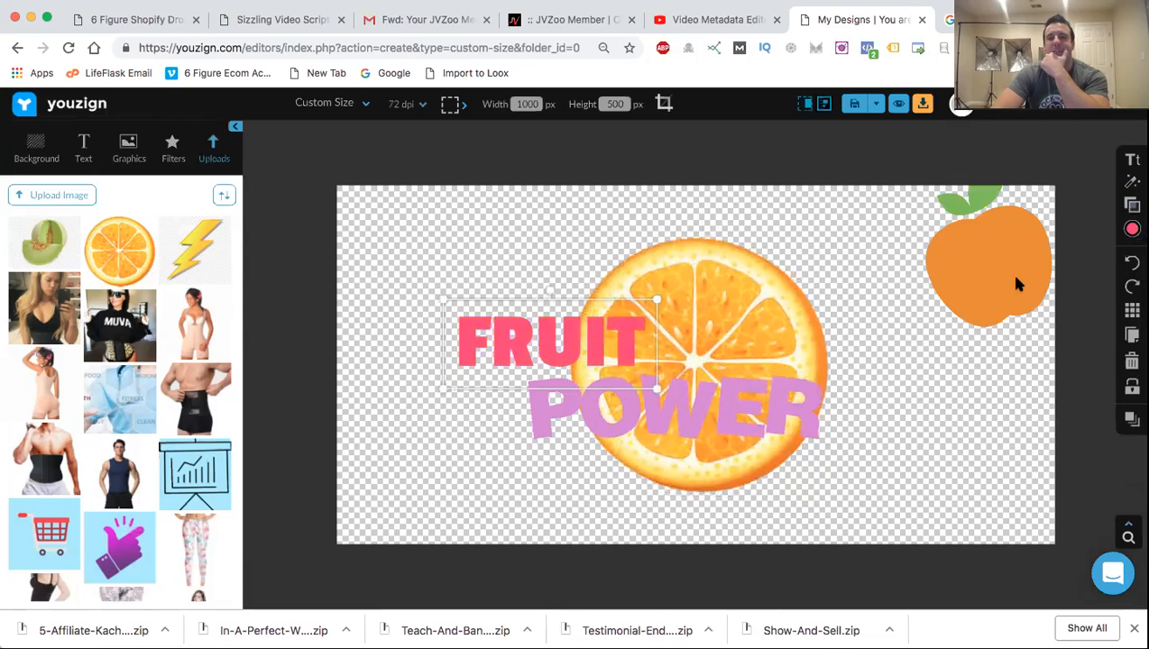
Try the grey hex color aaaaaa on the word POWER and set it back to d382d7.
left_click(771, 398)
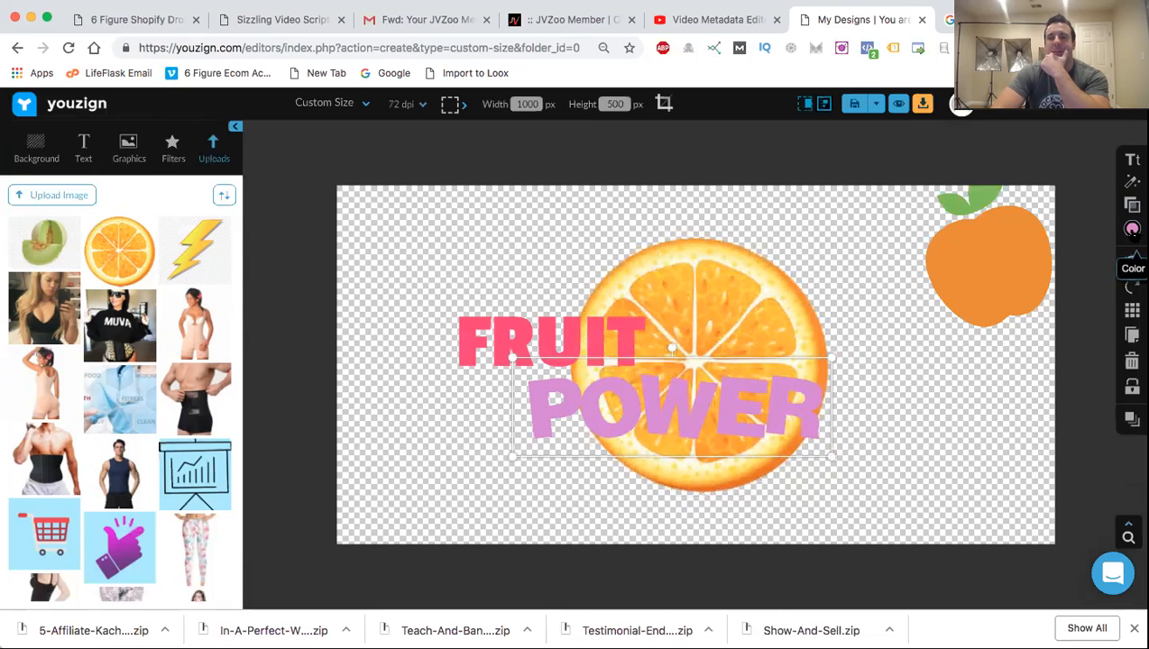
left_click(1133, 231)
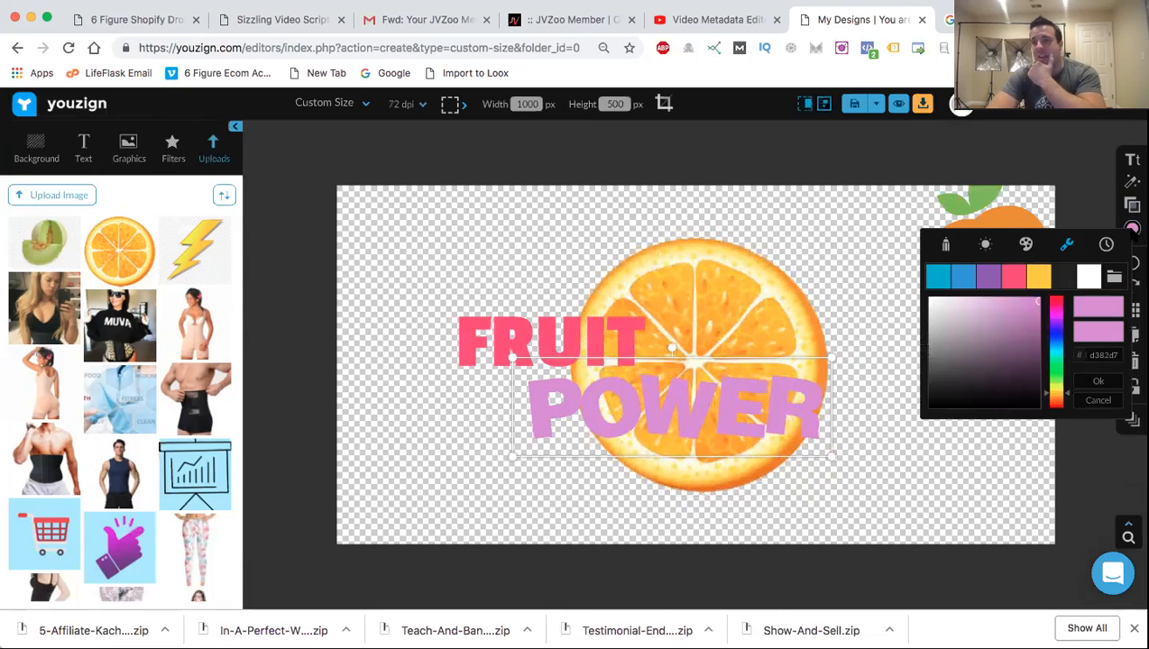
double_click(1104, 355)
type("aaaaaa")
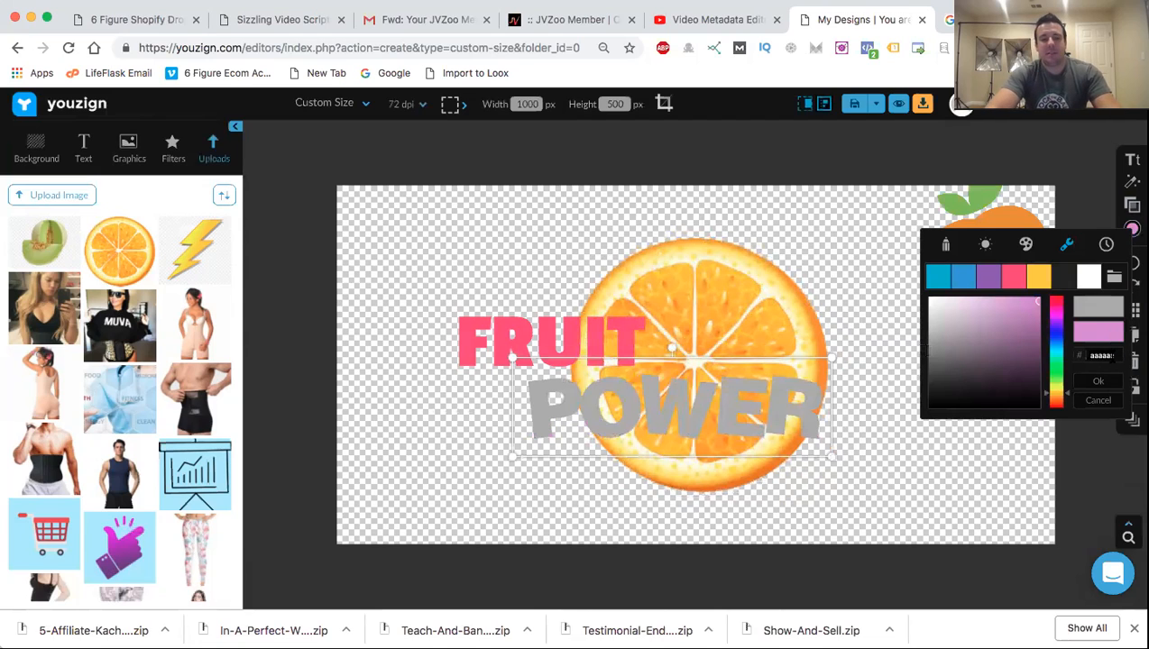
type("d38")
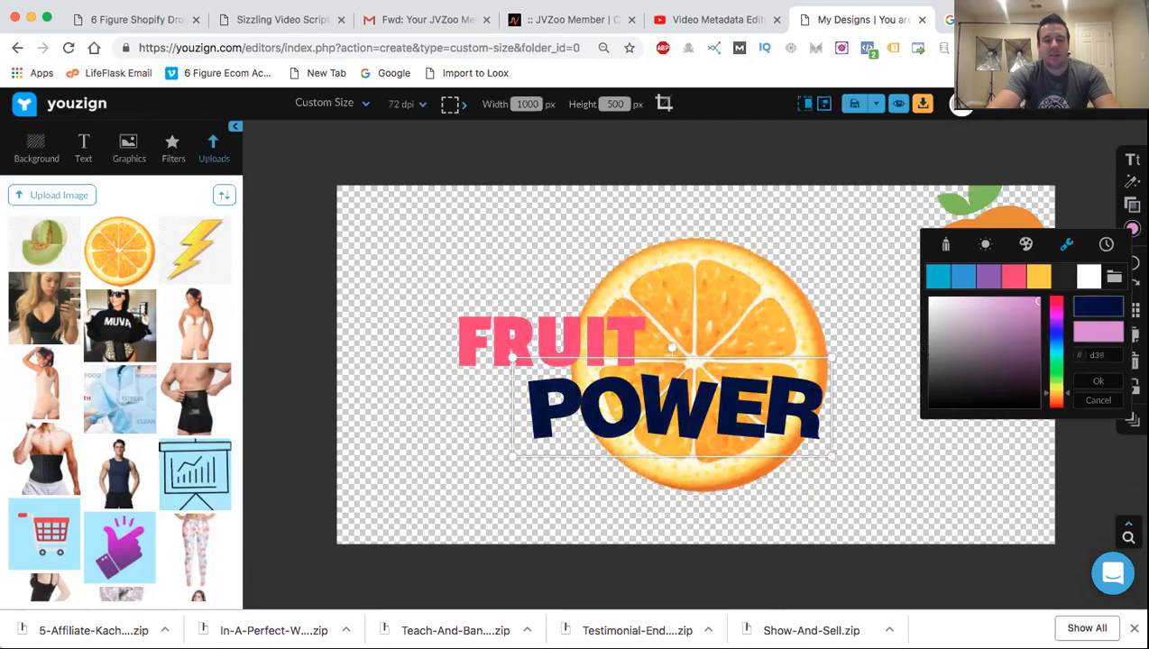
type("2d7")
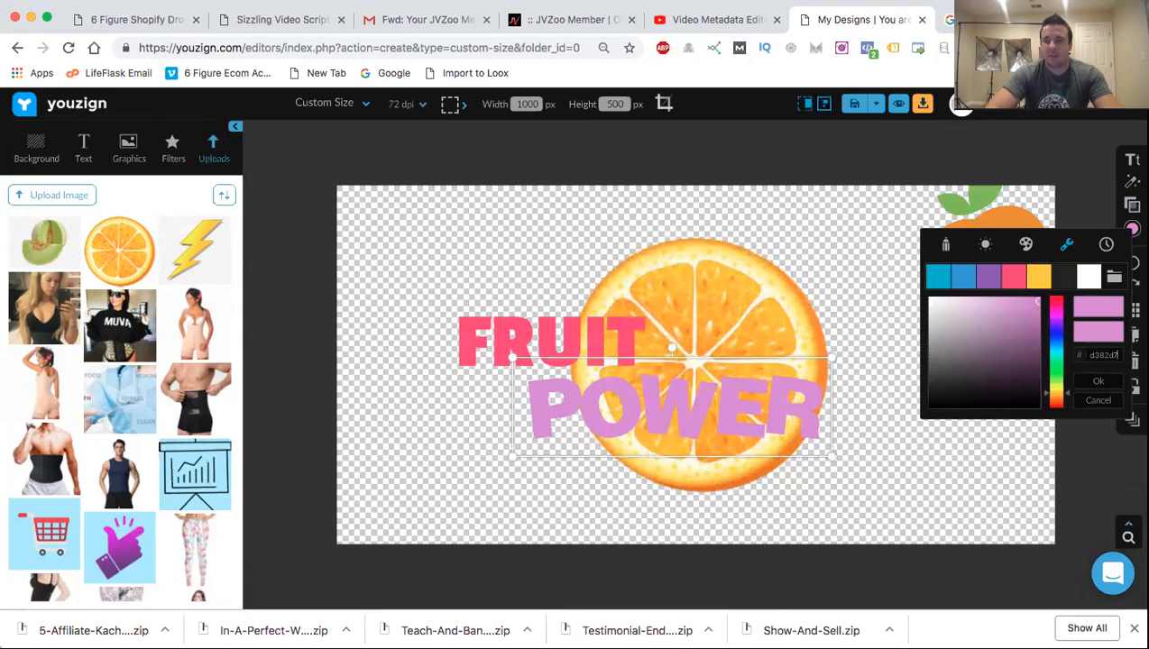
key("super+a")
type("aaaaaa")
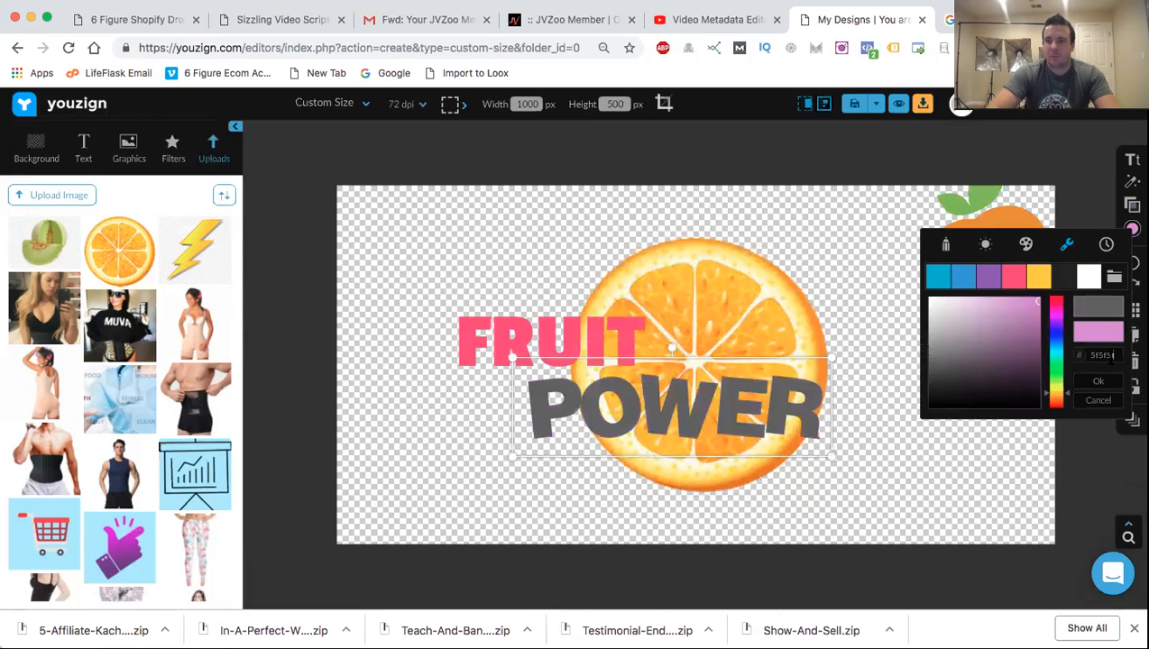
key("super+a")
type("d38")
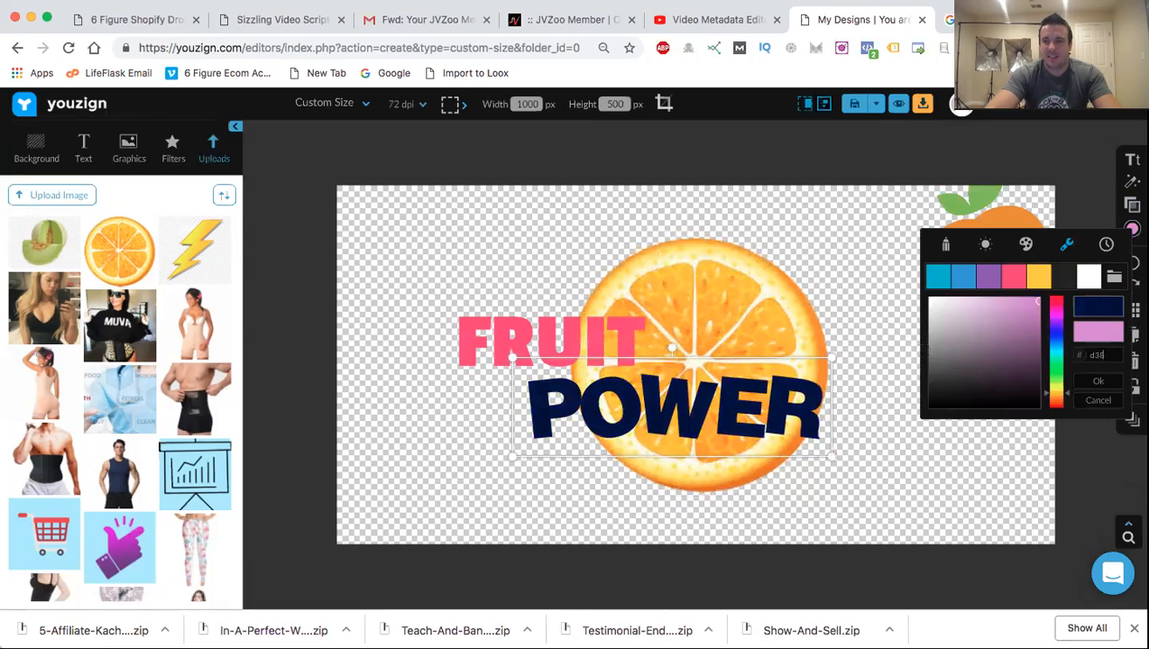
type("2d7")
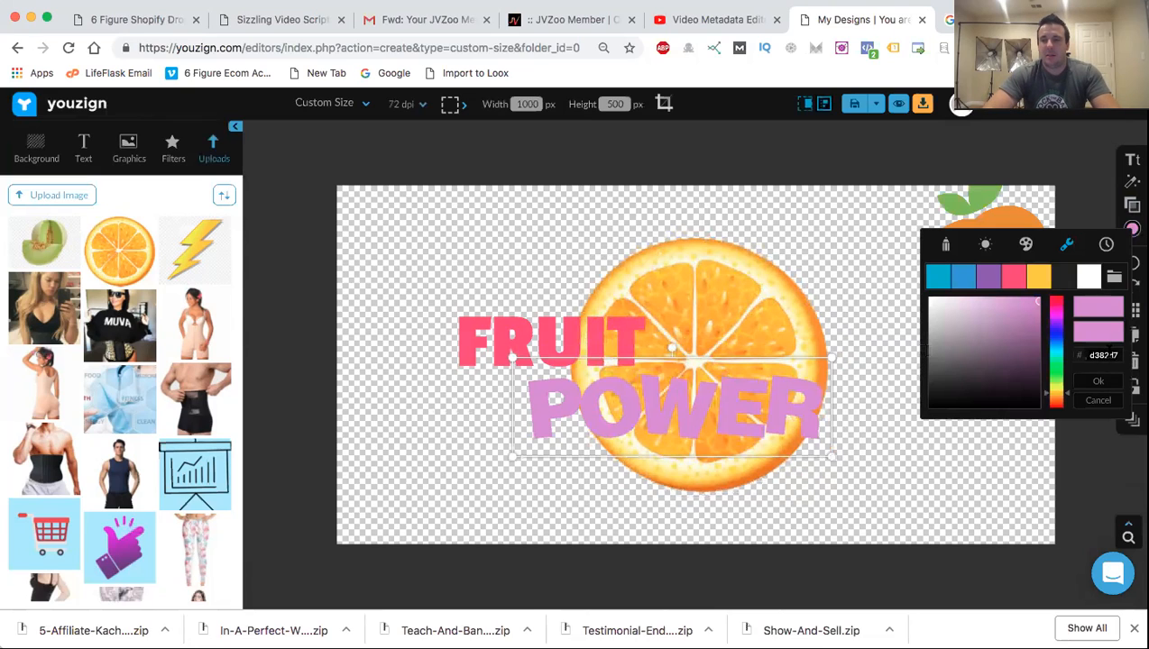
left_click(1099, 384)
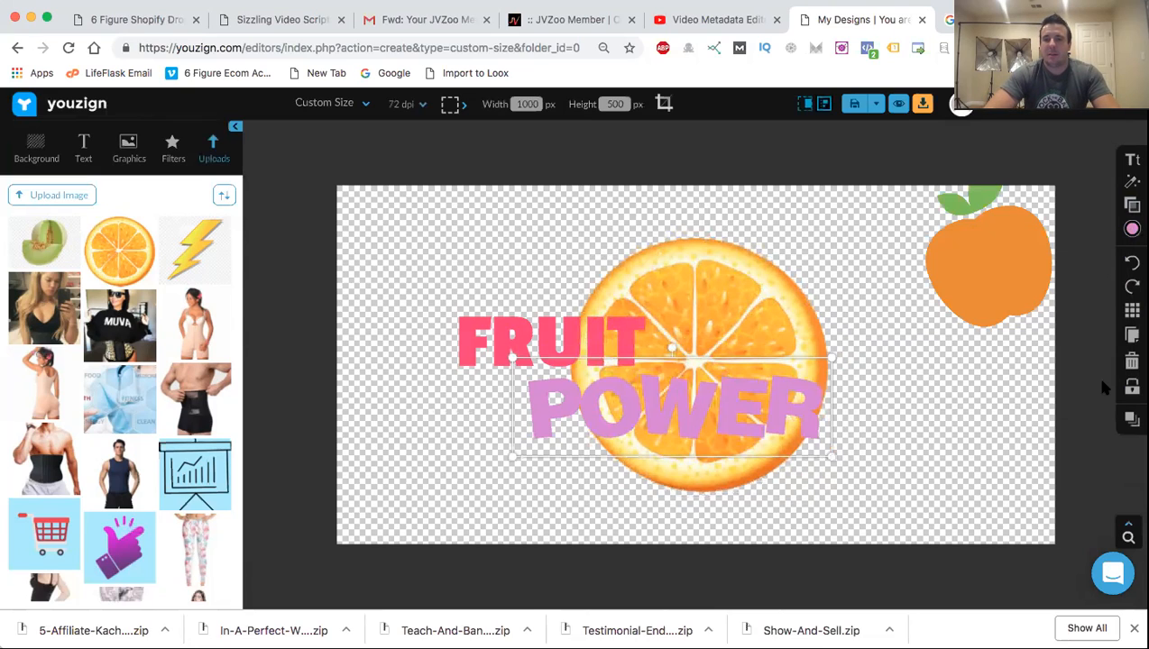
Recolor the word FRUIT with the same light purple as POWER, hex d382d7.
left_click(982, 427)
left_click(614, 352)
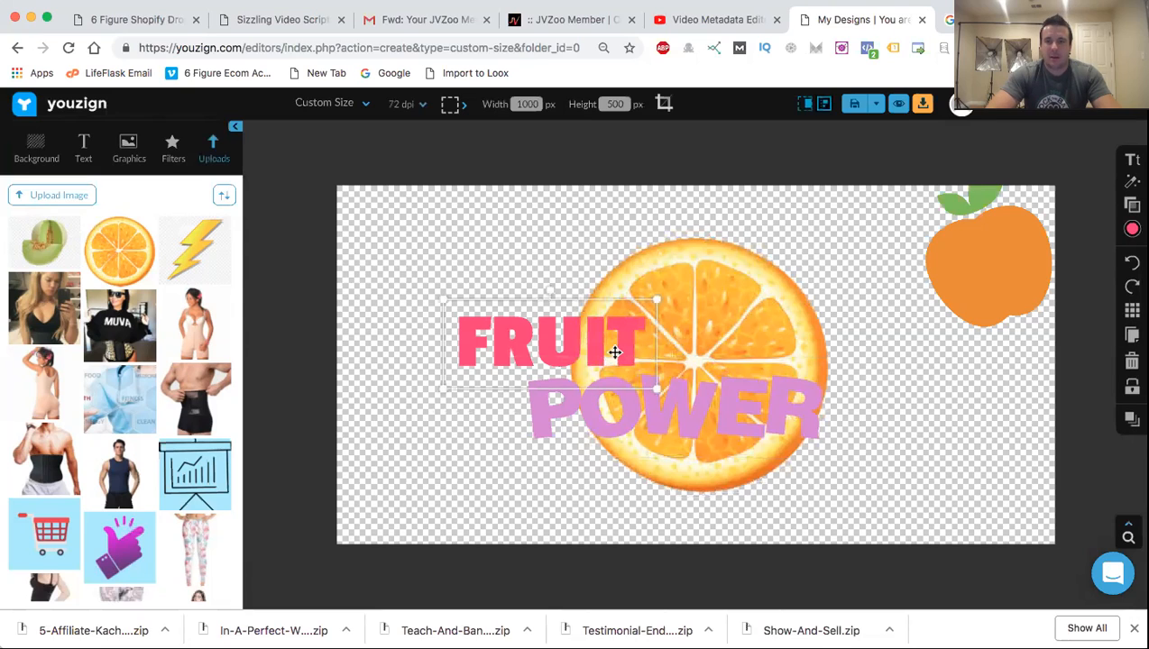
left_click(1133, 231)
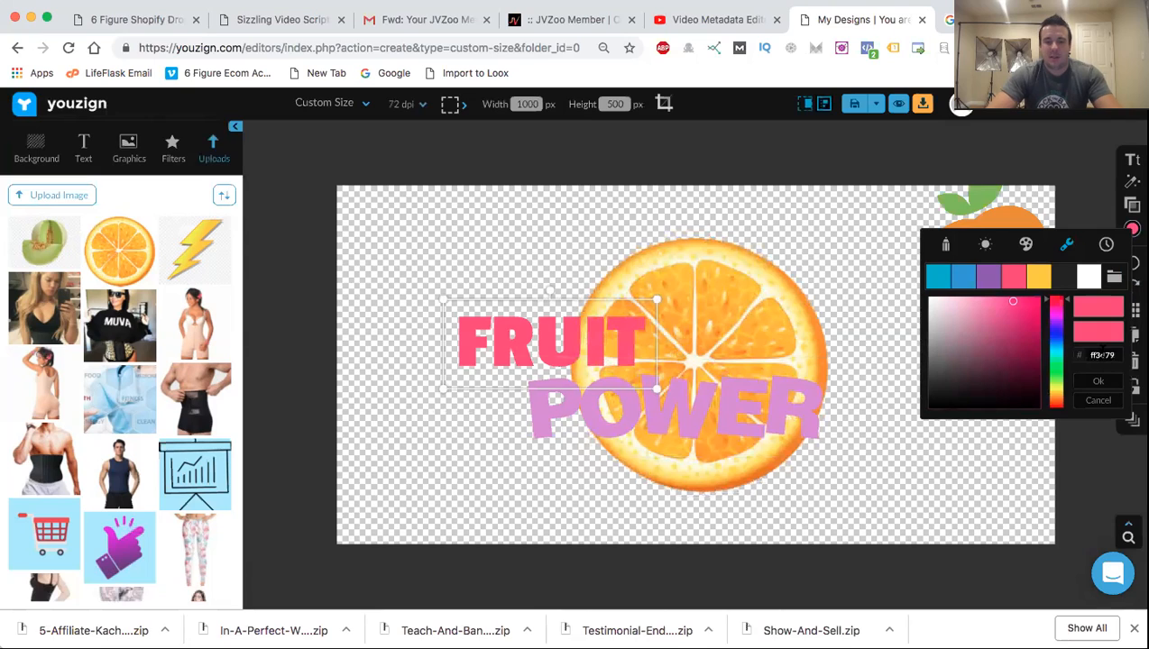
left_click(988, 276)
left_click(1099, 381)
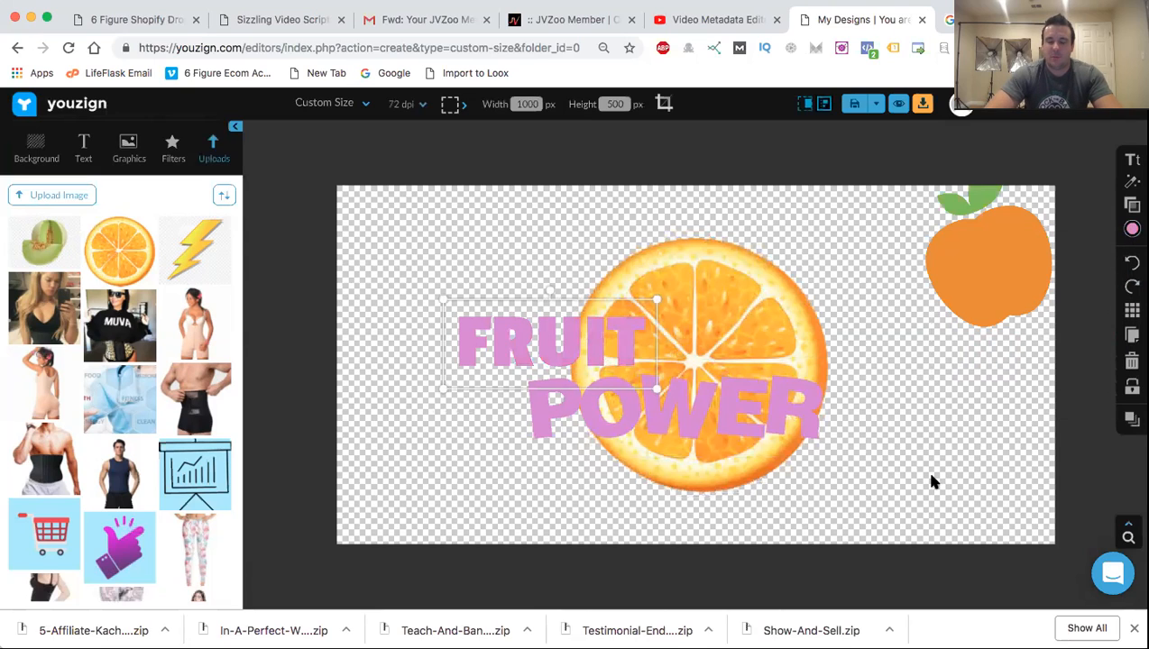
Try the Pinyon Script font on the word FRUIT.
left_click(1132, 205)
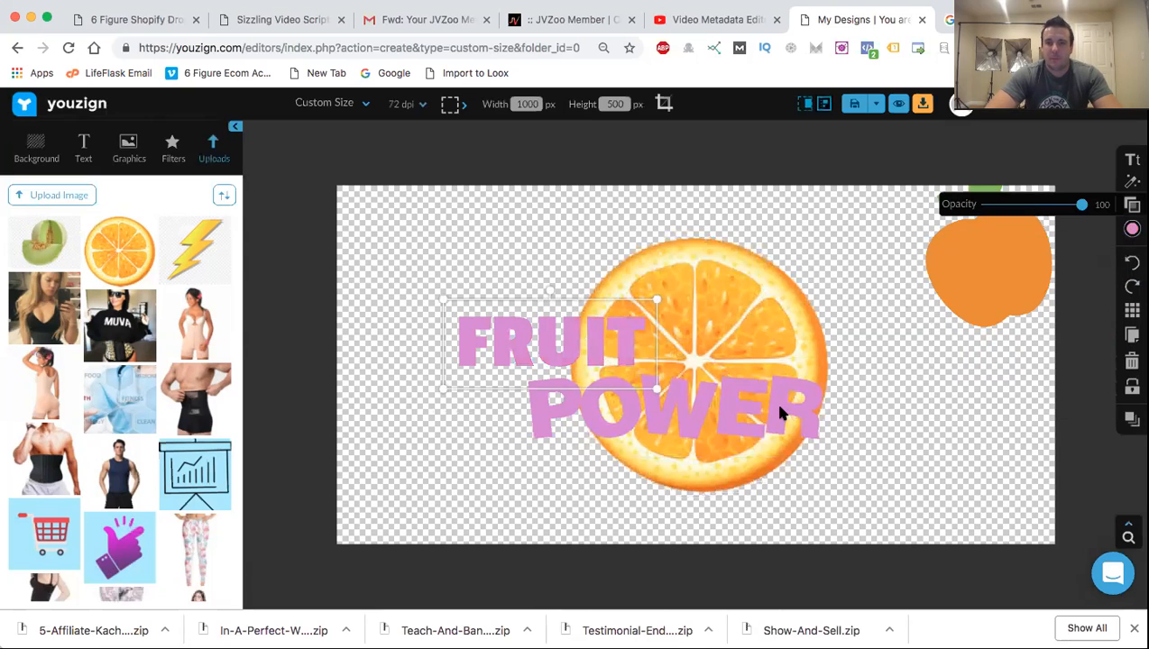
left_click(780, 411)
left_click(586, 319)
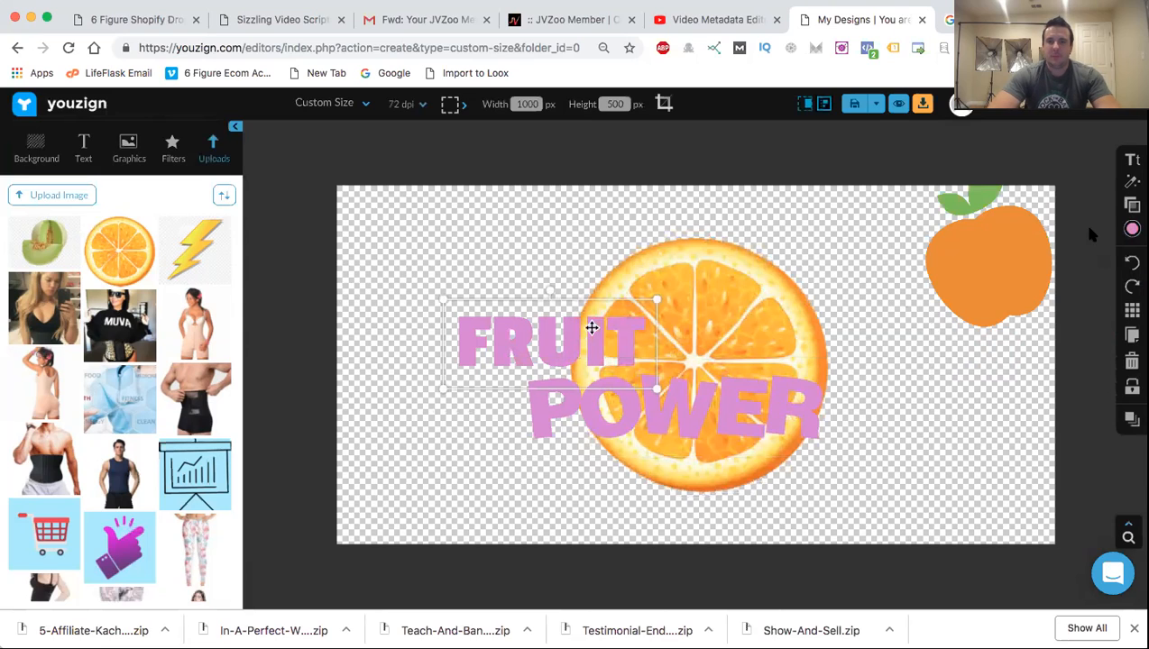
left_click(1133, 181)
left_click(1133, 160)
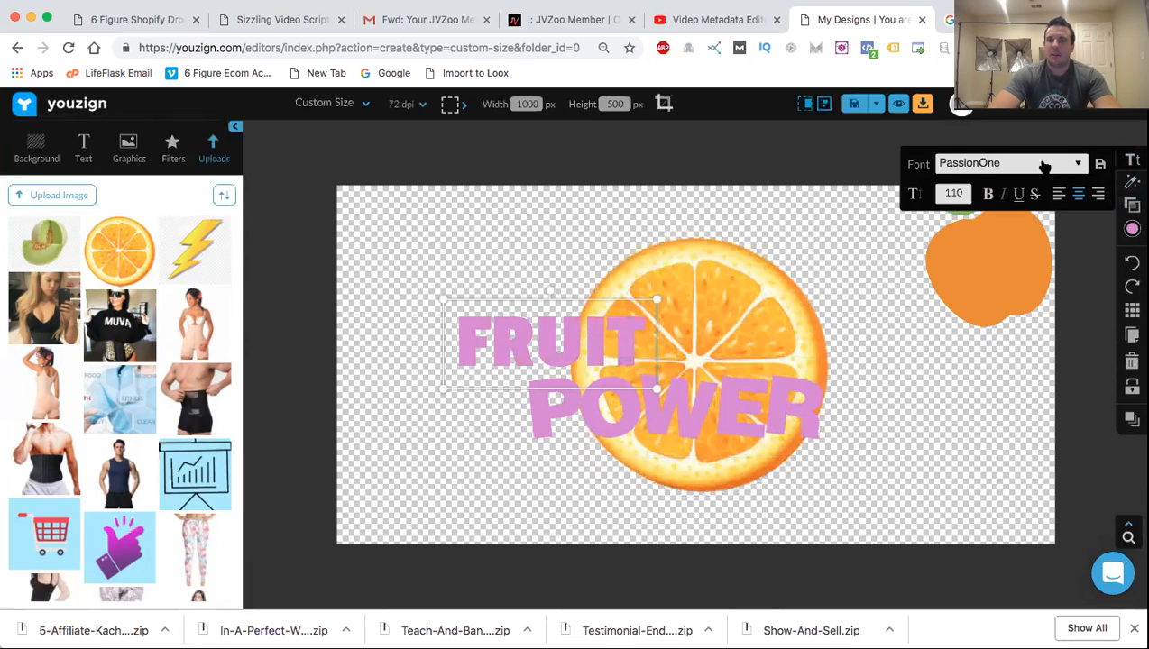
left_click(1043, 168)
left_click(990, 327)
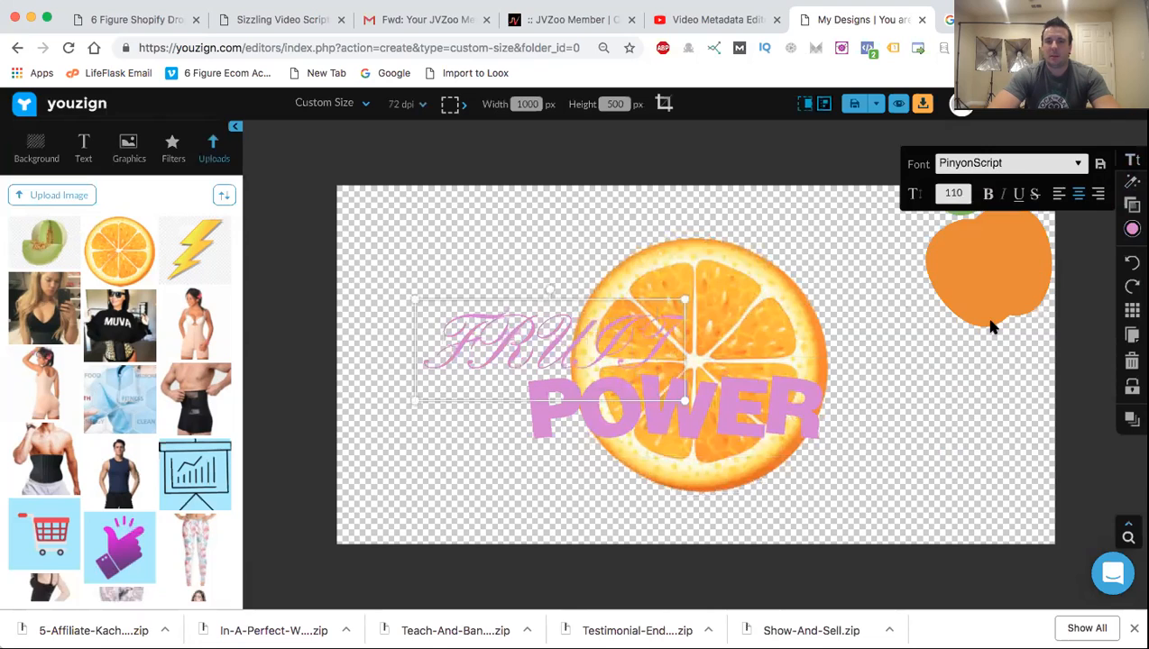
Set the font of FRUIT to Pacifico and move the word up so it sits just above POWER.
left_click(1031, 170)
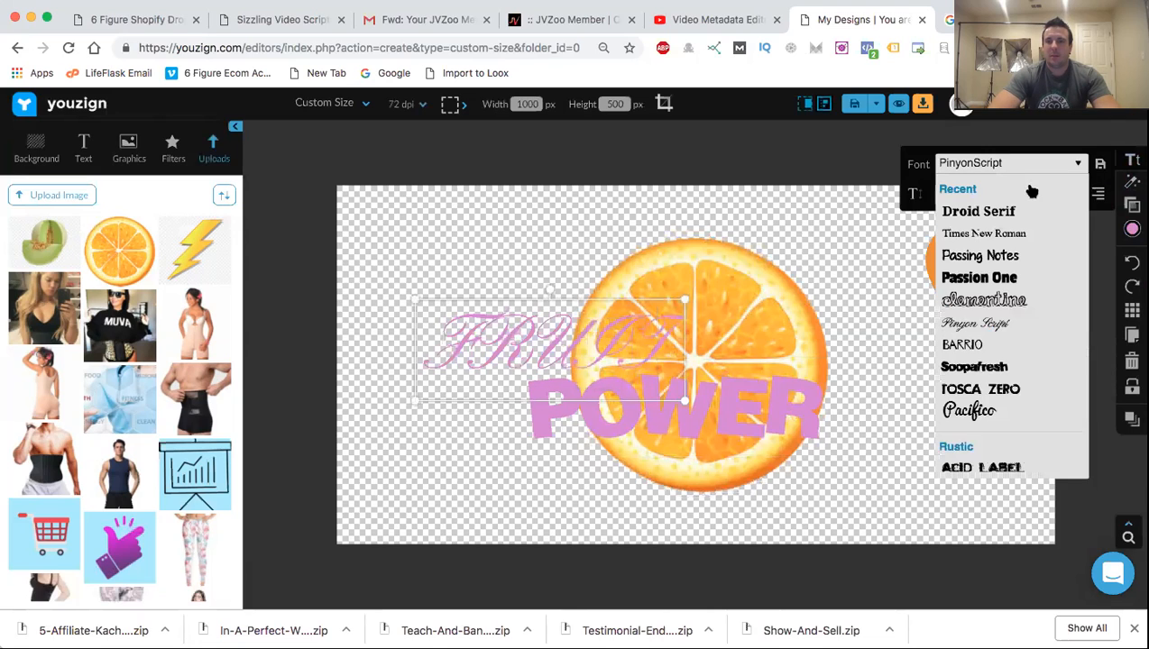
left_click(970, 411)
left_click_drag(505, 393, 498, 350)
left_click(963, 468)
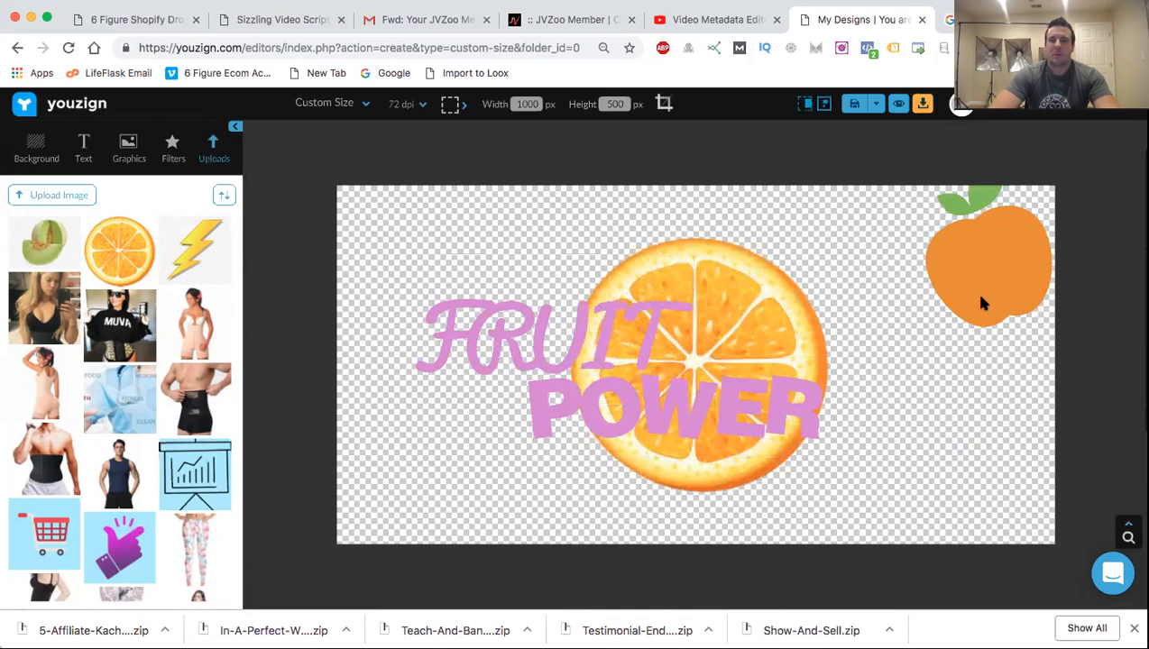
Move the apple down beside the orange slice and recolor its orange body dark red.
left_click(991, 264)
left_click_drag(990, 264, 918, 336)
left_click(1132, 162)
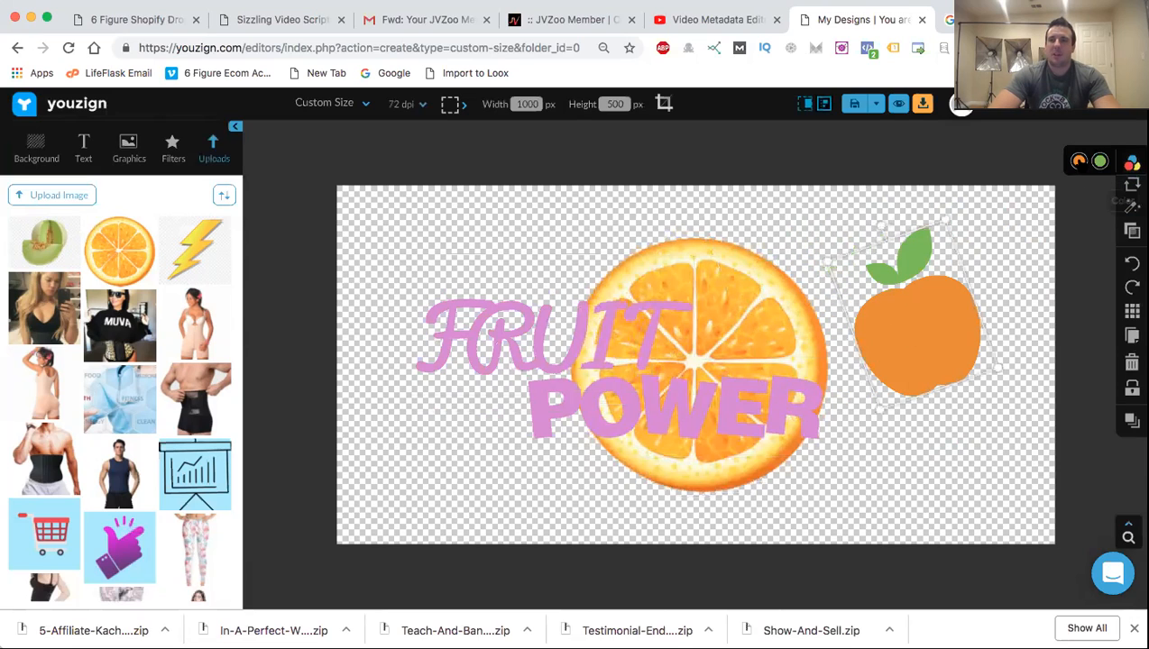
left_click(1079, 161)
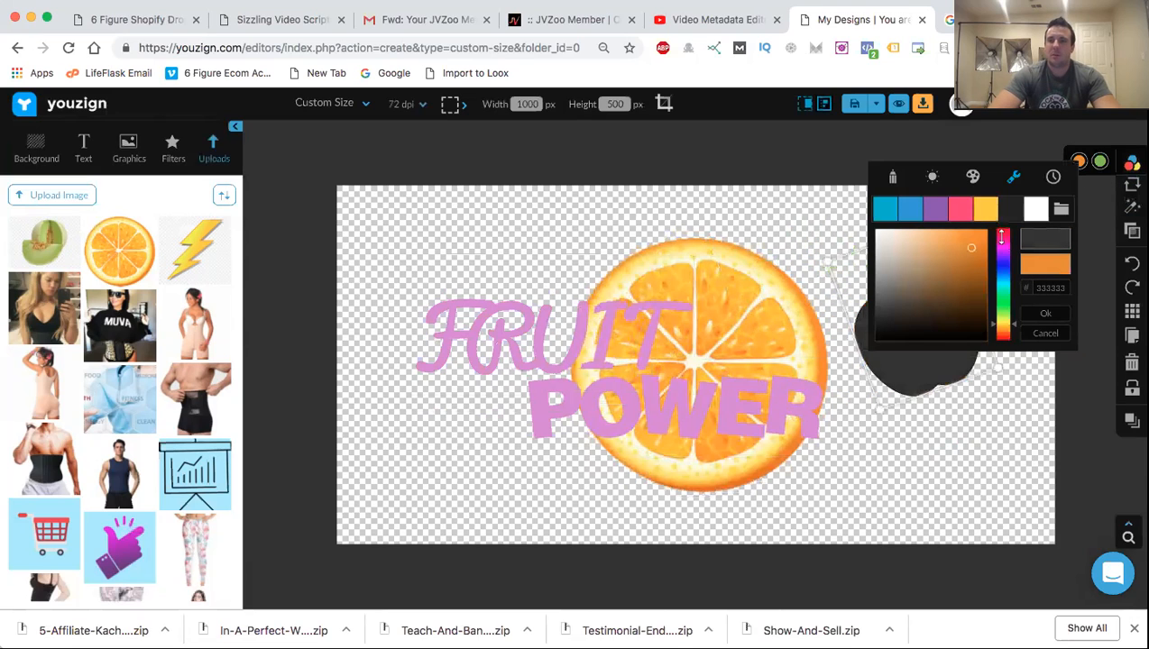
left_click_drag(1001, 237, 1001, 231)
left_click_drag(964, 318, 965, 268)
left_click(963, 344)
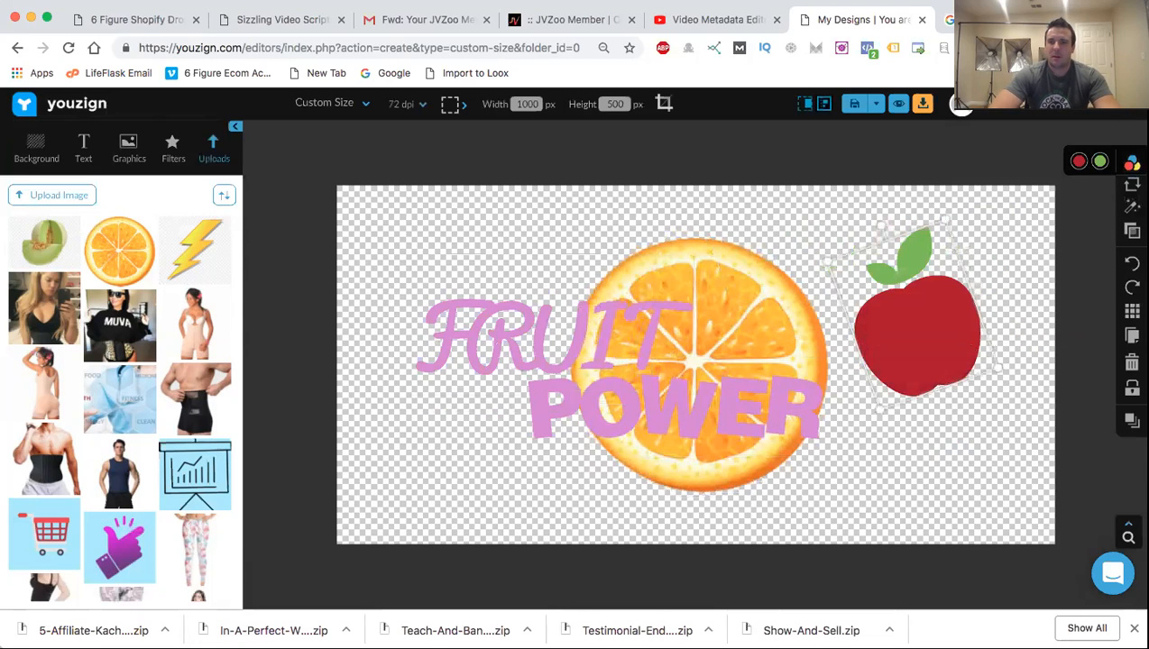
Place the apple over the lower-right edge of the orange slice and send it to the back.
left_click_drag(928, 355, 809, 354)
left_click(1132, 420)
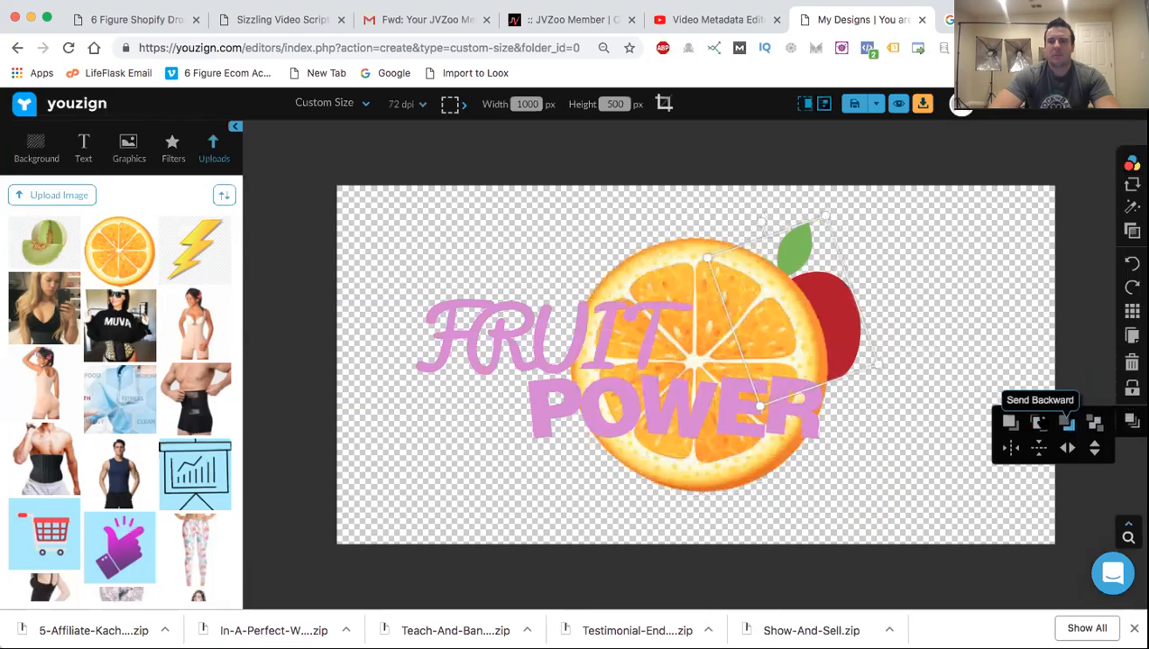
left_click(1038, 422)
left_click_drag(848, 346, 888, 459)
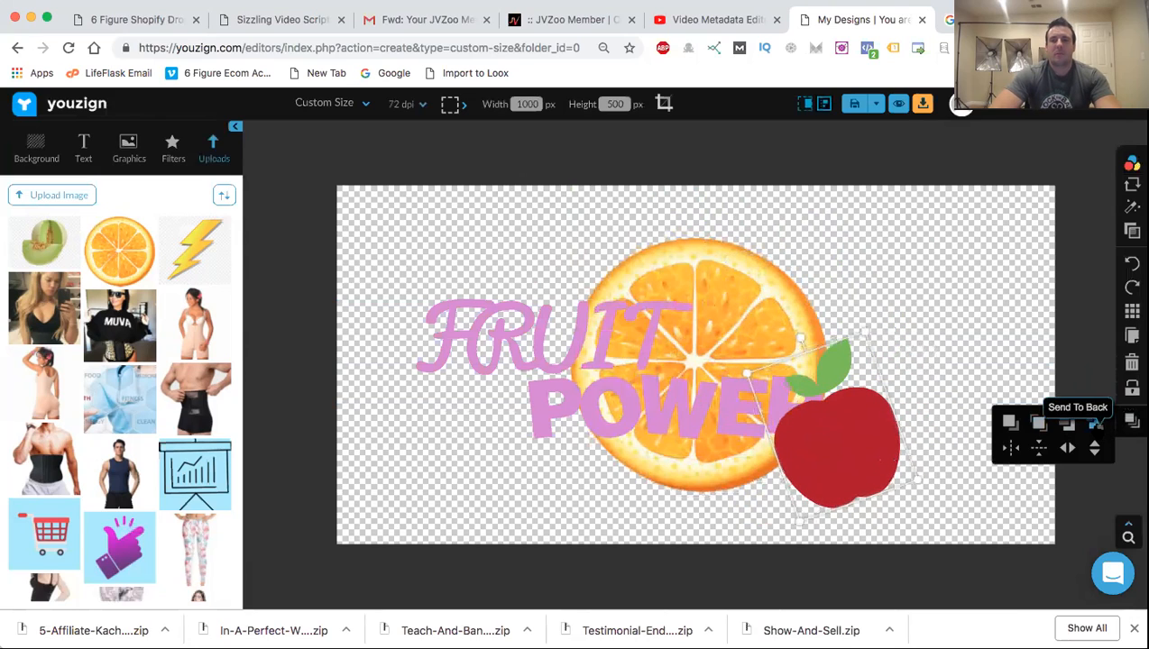
left_click(1094, 424)
left_click(997, 334)
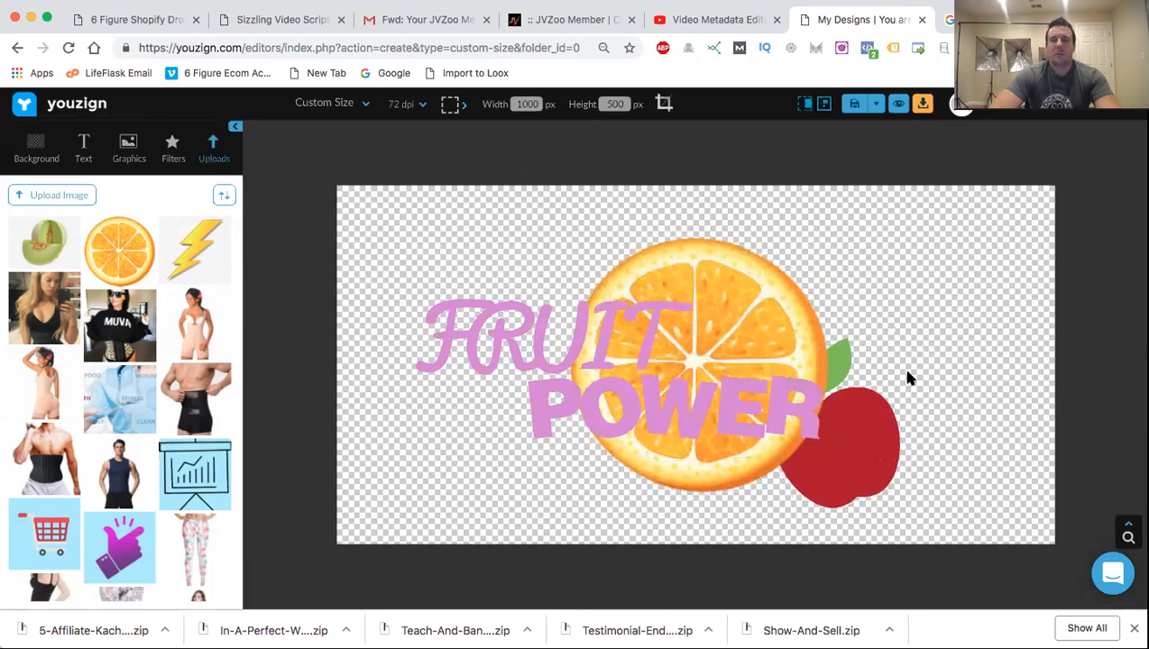
Shift the apple slightly up and outward from the slice and rotate it clockwise so its leaves tilt outward.
left_click(877, 416)
left_click_drag(877, 416, 897, 400)
left_click_drag(857, 302, 883, 332)
left_click(962, 508)
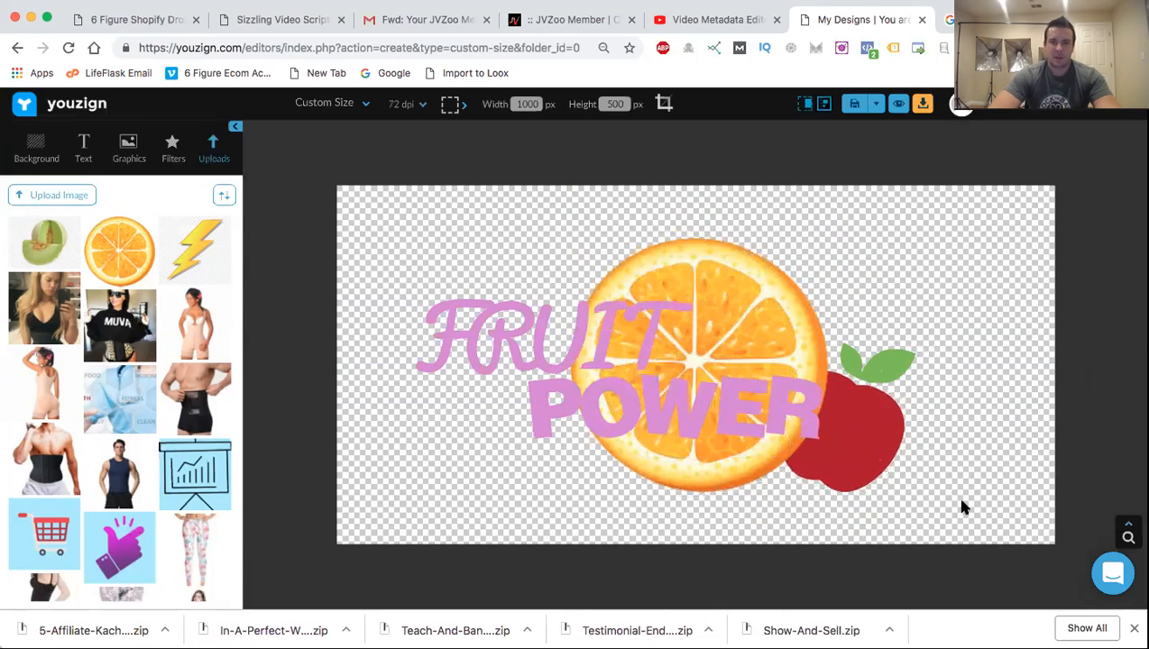
Move POWER down and to the left across the orange slice, and lower FRUIT slightly toward it.
left_click(590, 389)
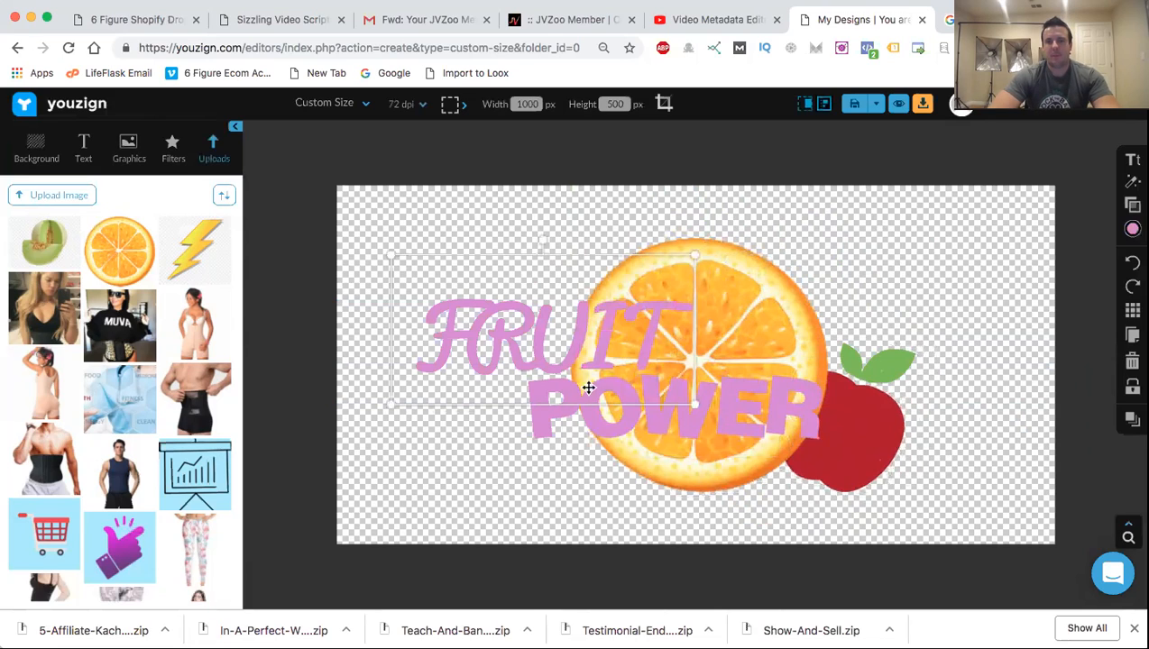
left_click(592, 421)
left_click_drag(592, 422, 537, 439)
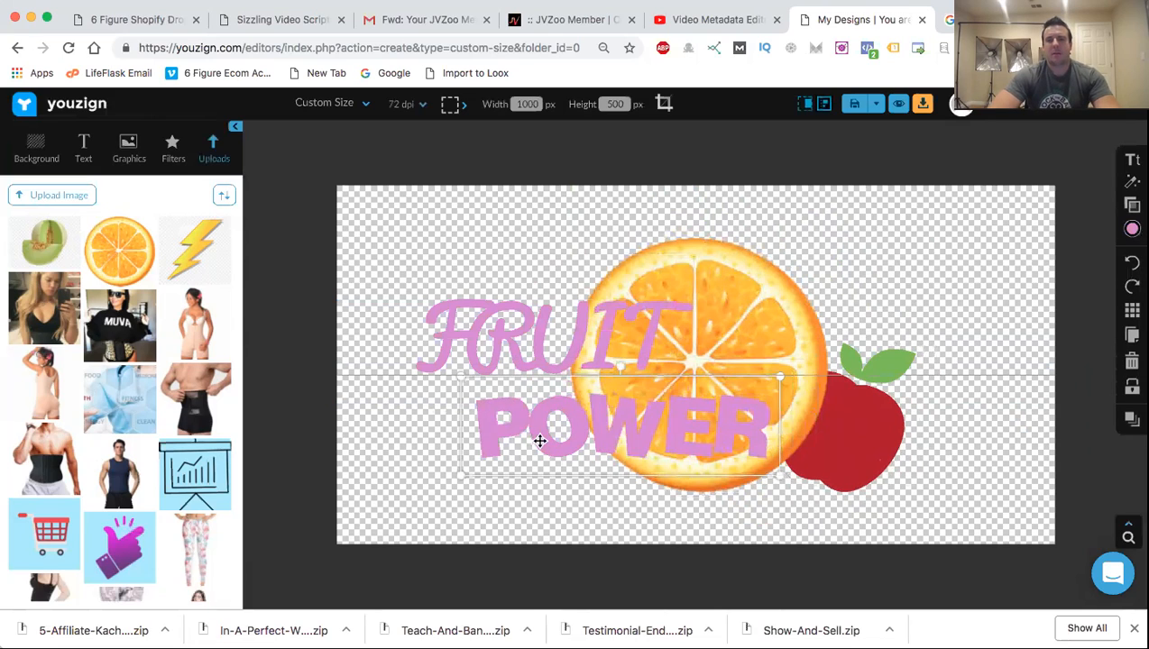
left_click_drag(503, 320, 504, 334)
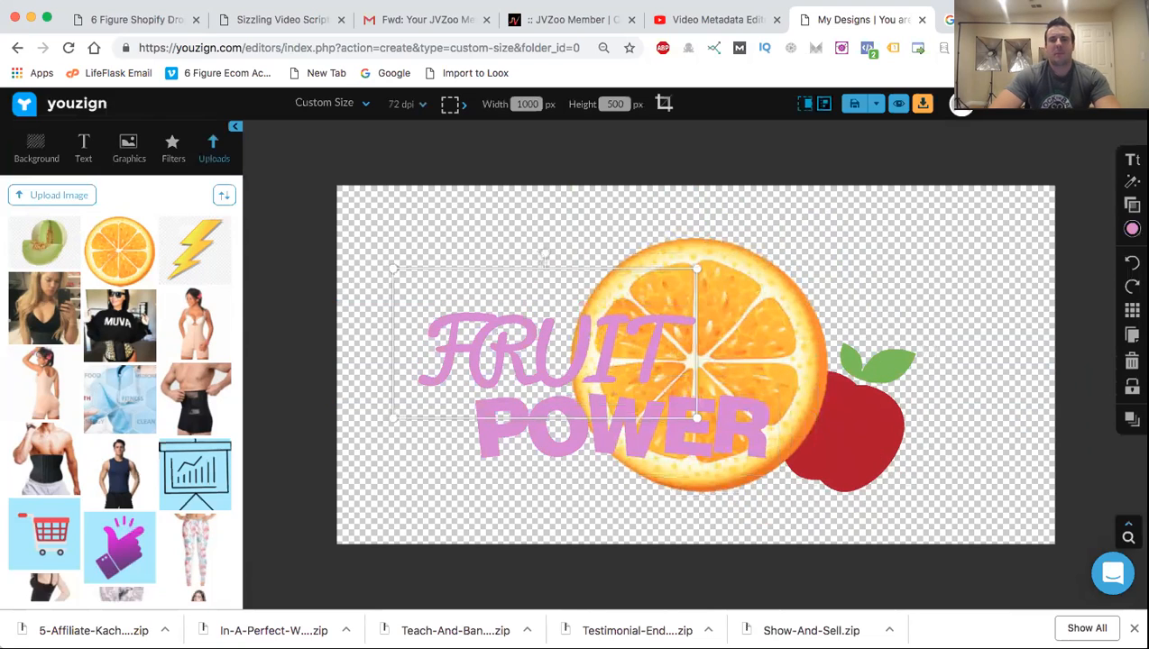
Delete the red apple, and stagger the headline by nudging FRUIT left and POWER right.
left_click(873, 454)
left_click(1132, 361)
mouse_move(607, 358)
left_mouse_down()
mouse_move(743, 288)
mouse_move(717, 338)
mouse_move(595, 356)
left_mouse_up()
left_click_drag(754, 442, 787, 438)
left_click(932, 406)
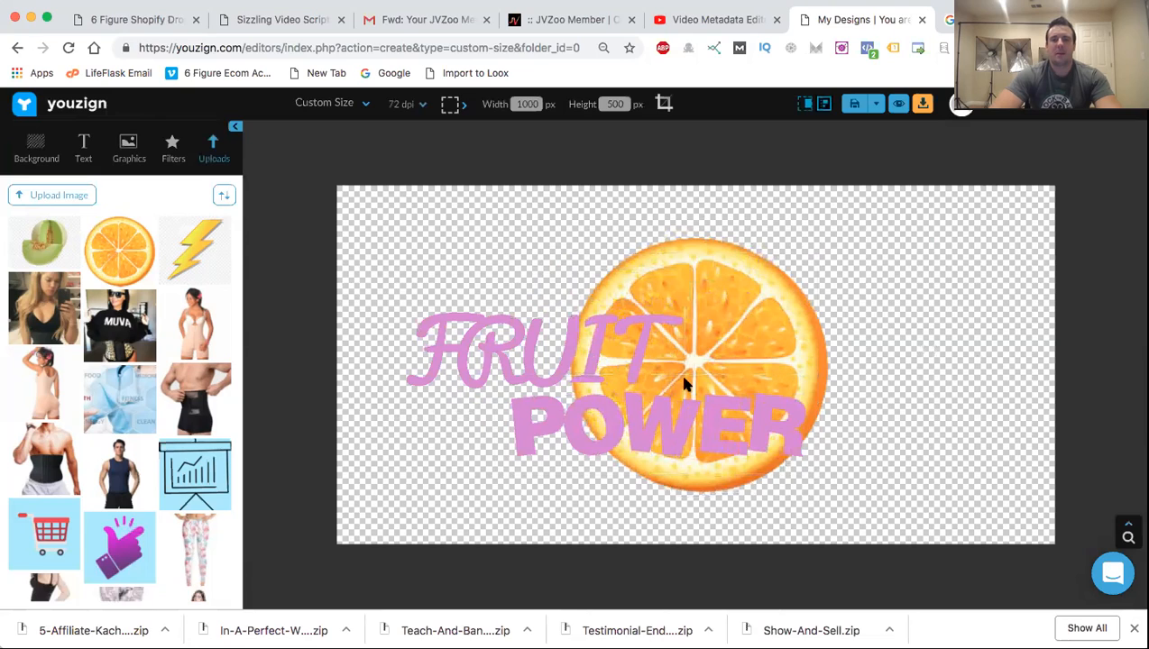
Add a border of size 23 to the word FRUIT.
left_click(645, 361)
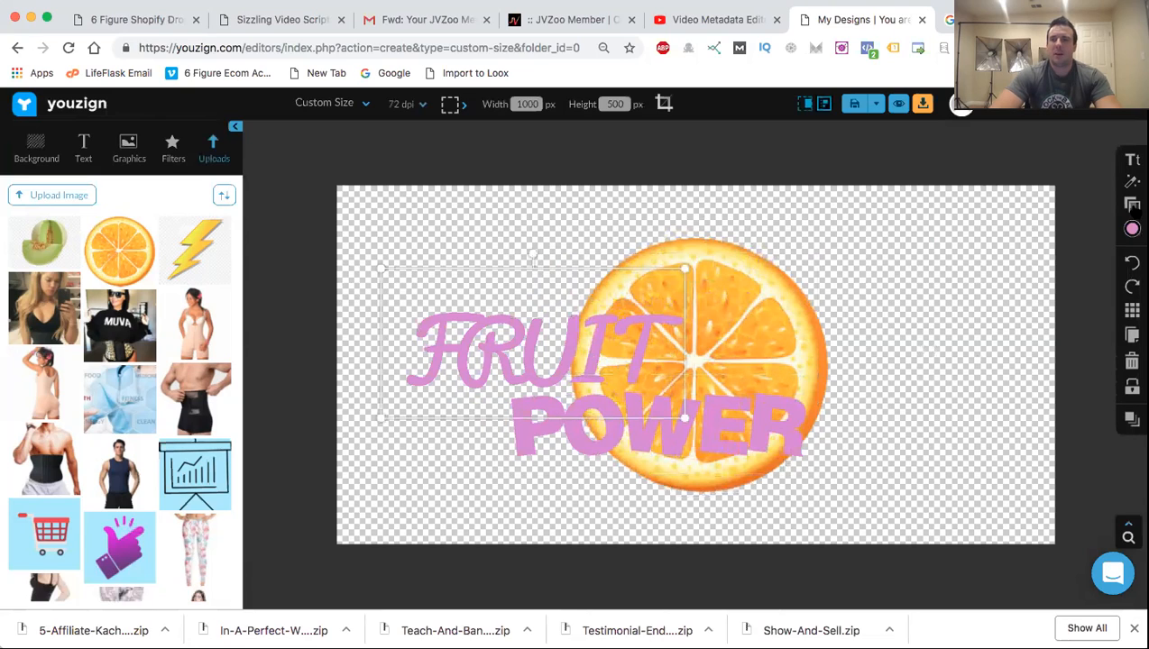
left_click(1132, 182)
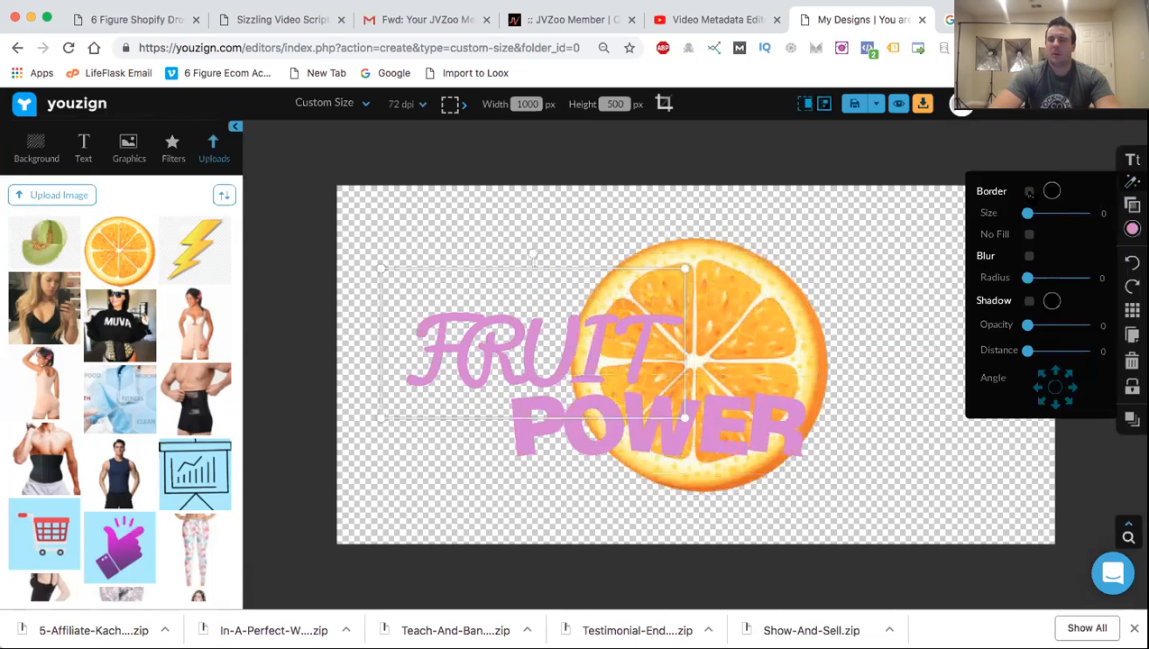
left_click_drag(1026, 213, 1054, 213)
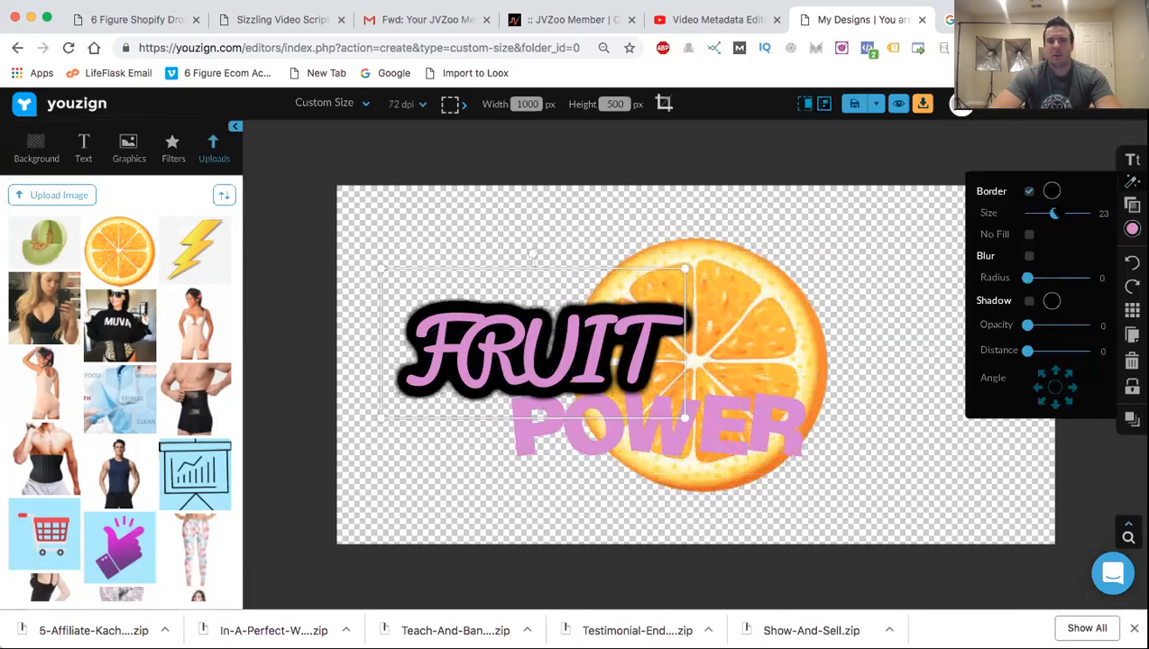
Recolor the border of the word FRUIT to dark brown.
left_click(1051, 190)
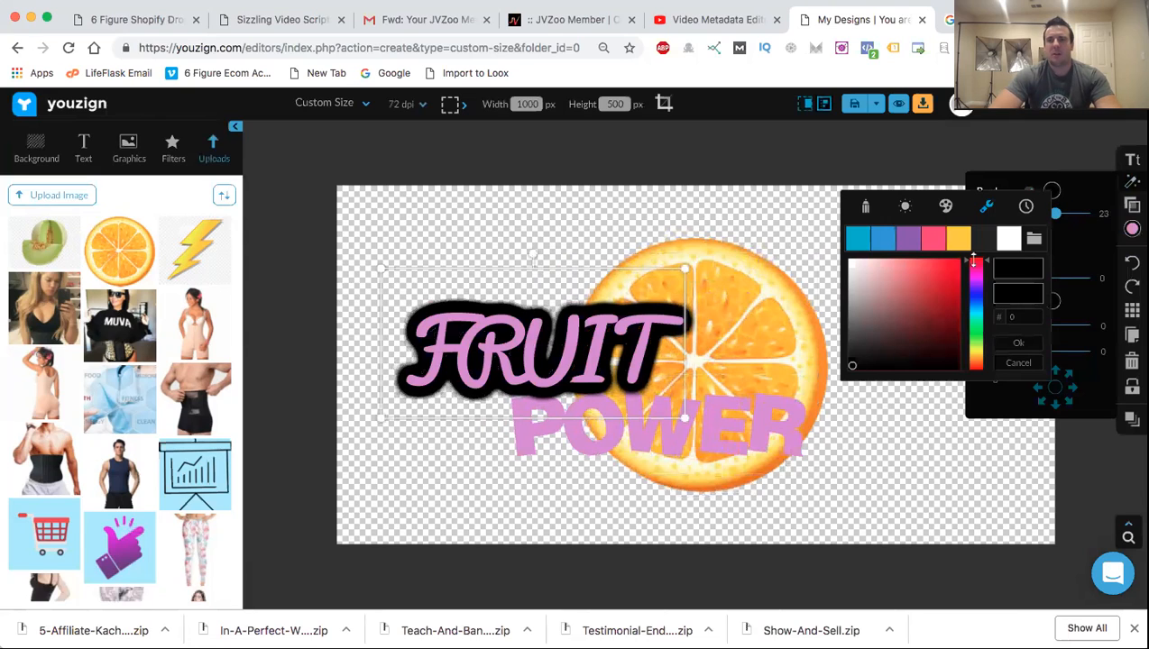
left_click(941, 300)
left_click(957, 271)
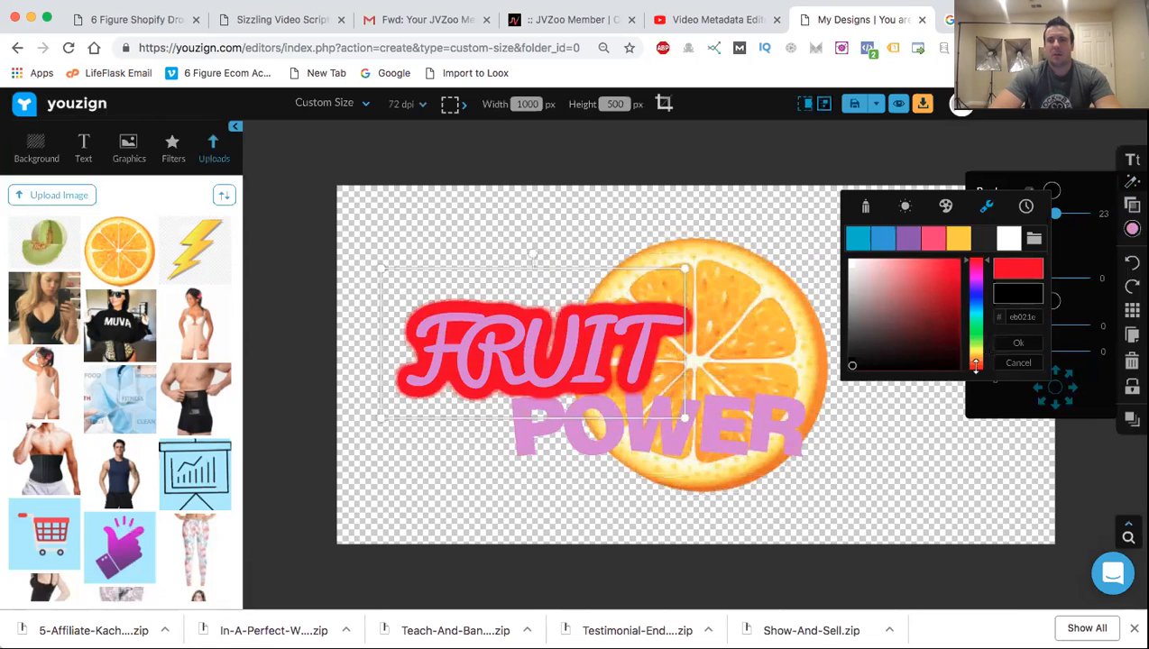
left_click_drag(977, 350, 977, 346)
left_click(931, 296)
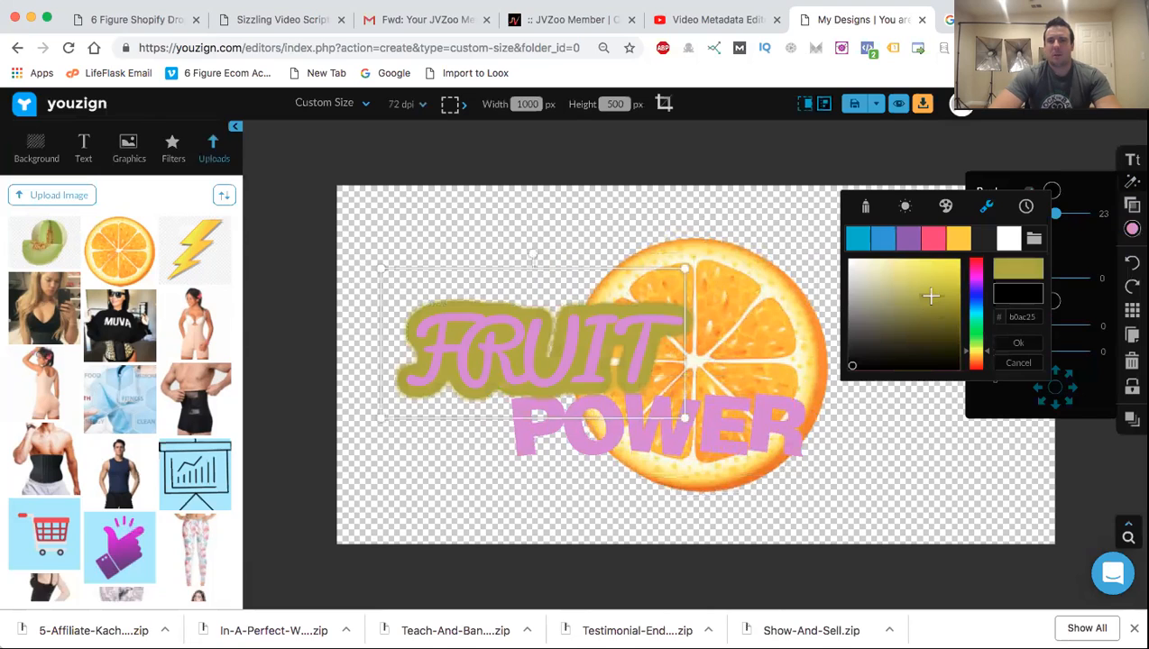
left_click_drag(931, 295, 954, 350)
left_click(976, 358)
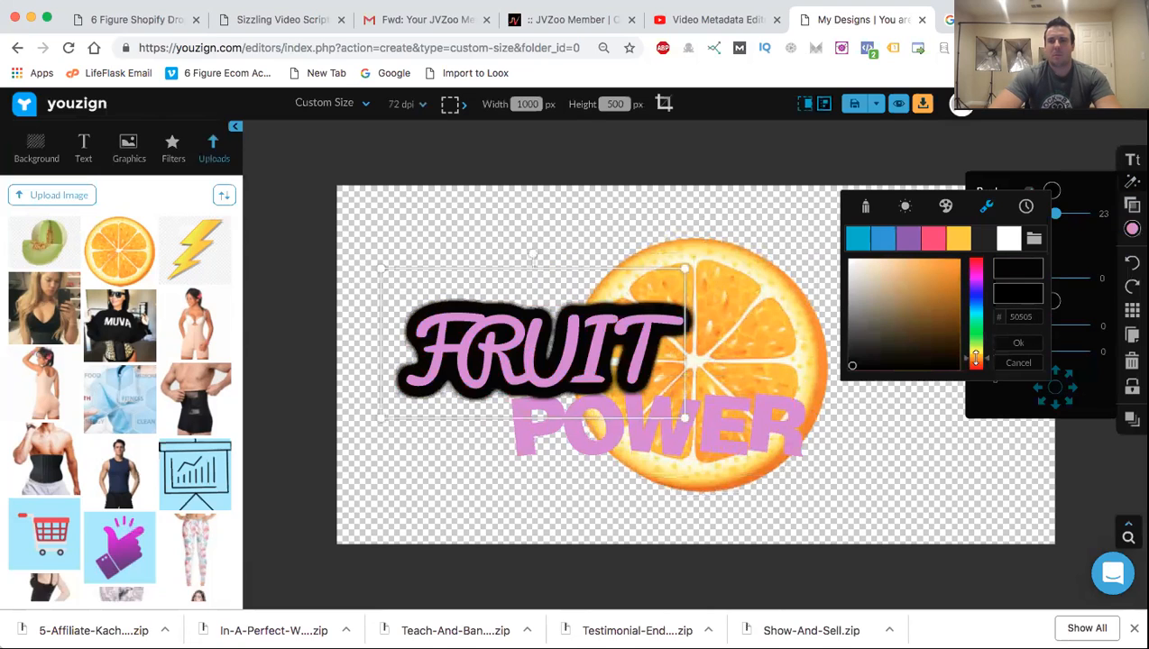
left_click_drag(944, 301, 937, 314)
left_click(753, 444)
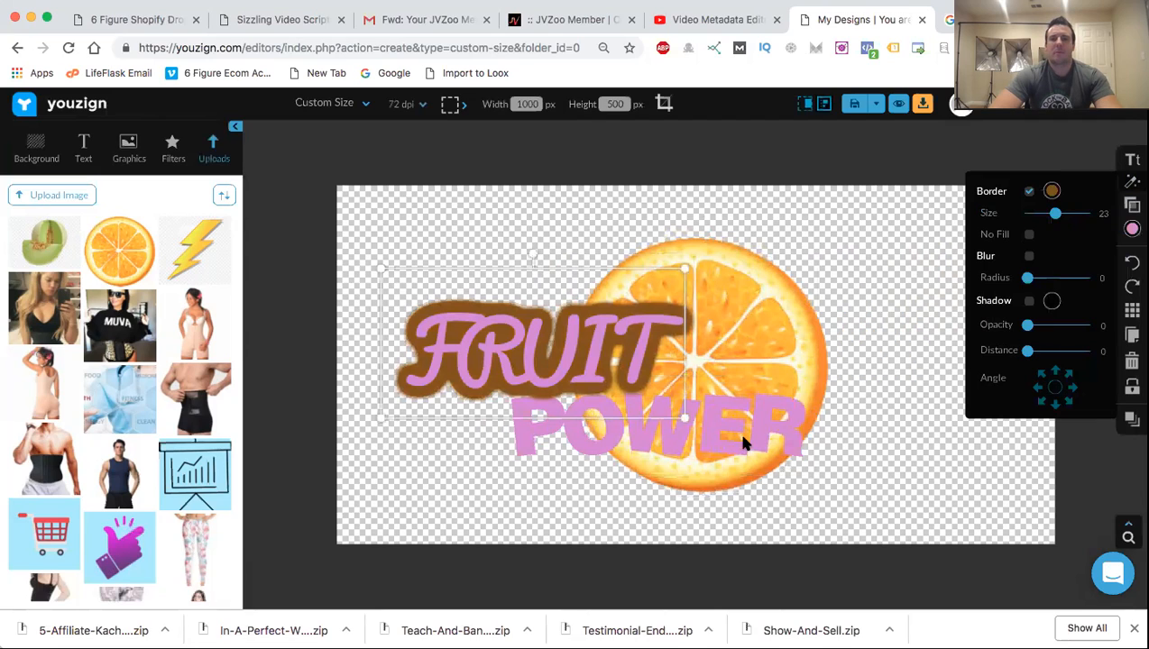
Add a black drop shadow to the word POWER with opacity 45 and distance 5.
left_click(745, 438)
left_click(1131, 183)
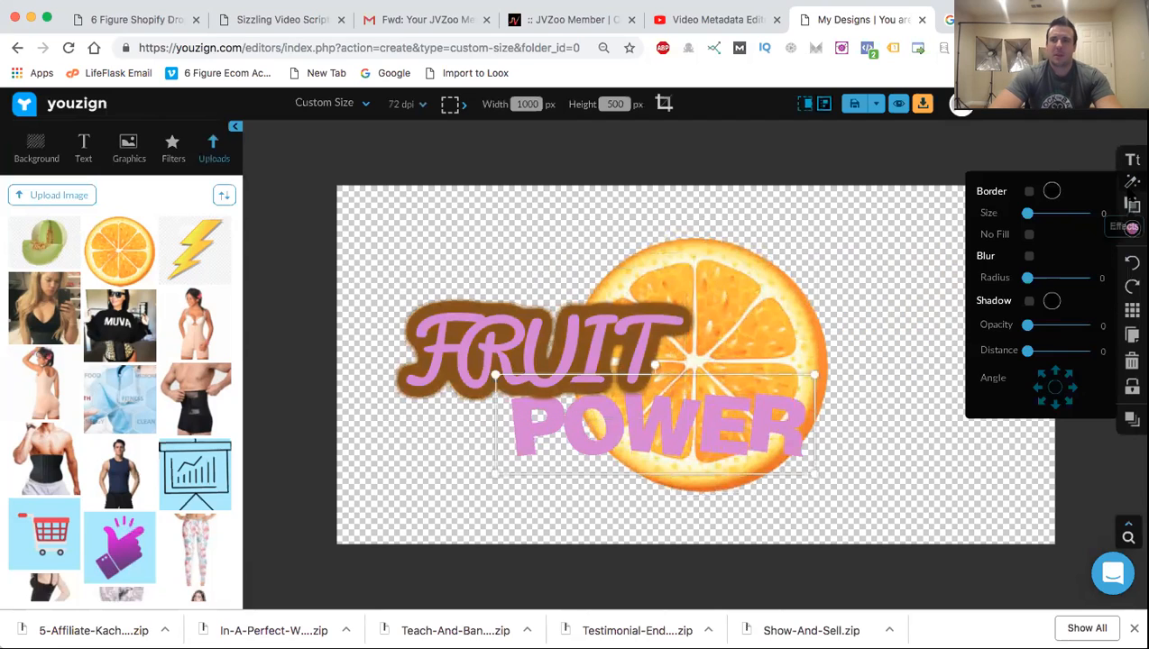
left_click(1030, 301)
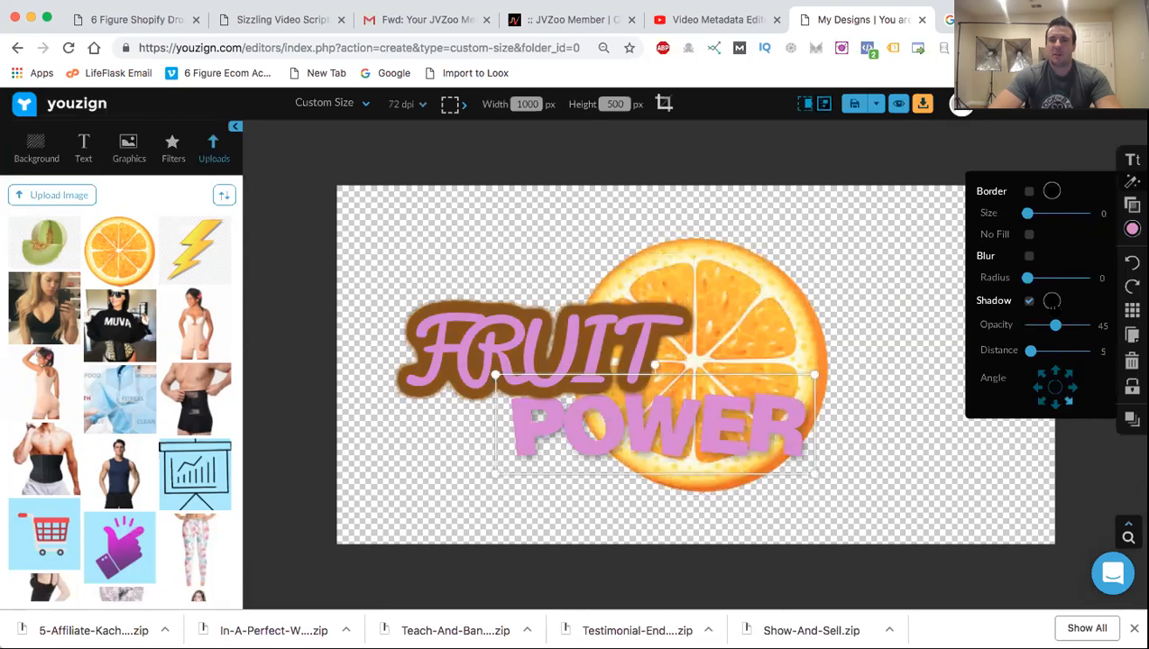
left_click(1052, 301)
left_click(930, 384)
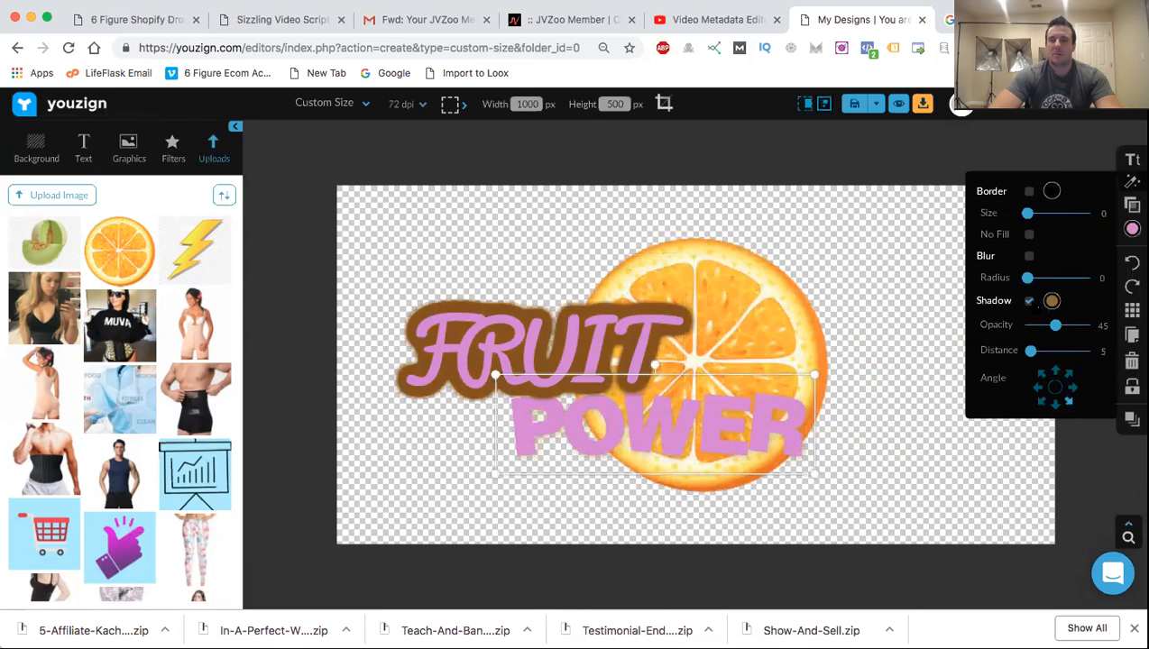
left_click(1051, 300)
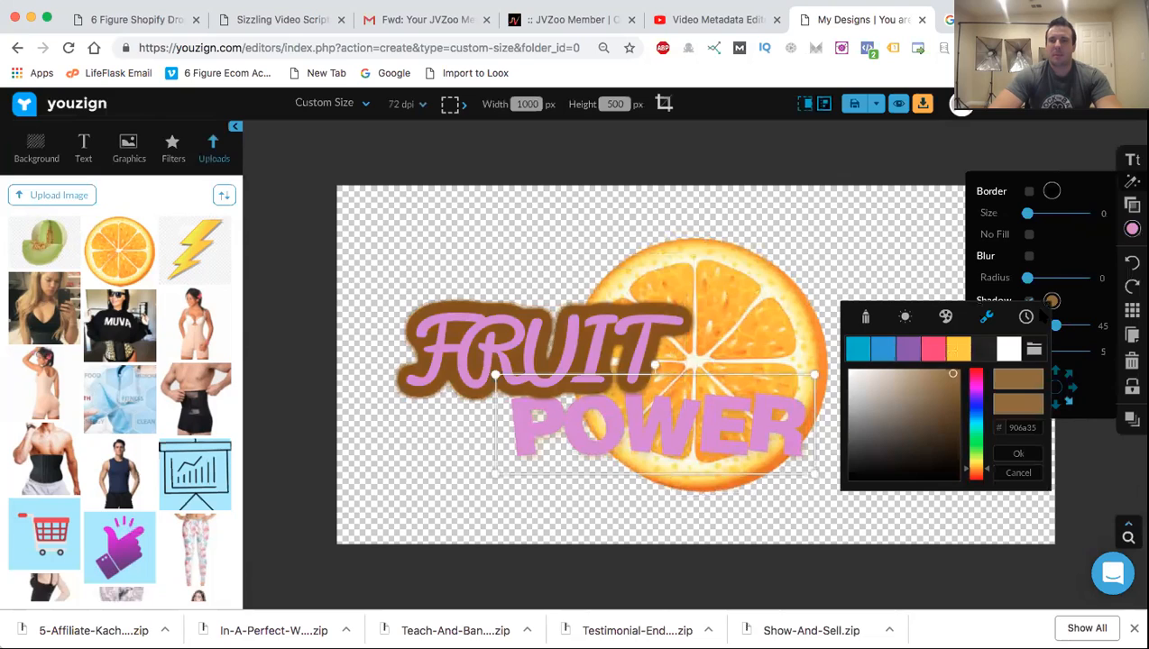
left_click(984, 349)
left_click(1063, 254)
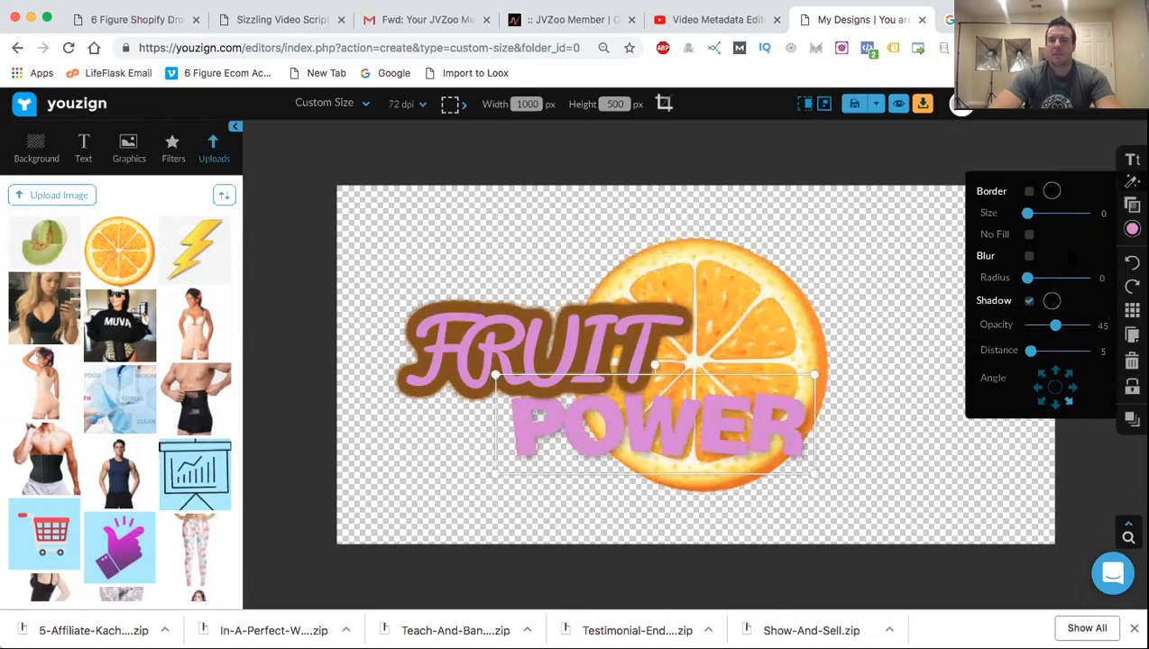
left_click(941, 487)
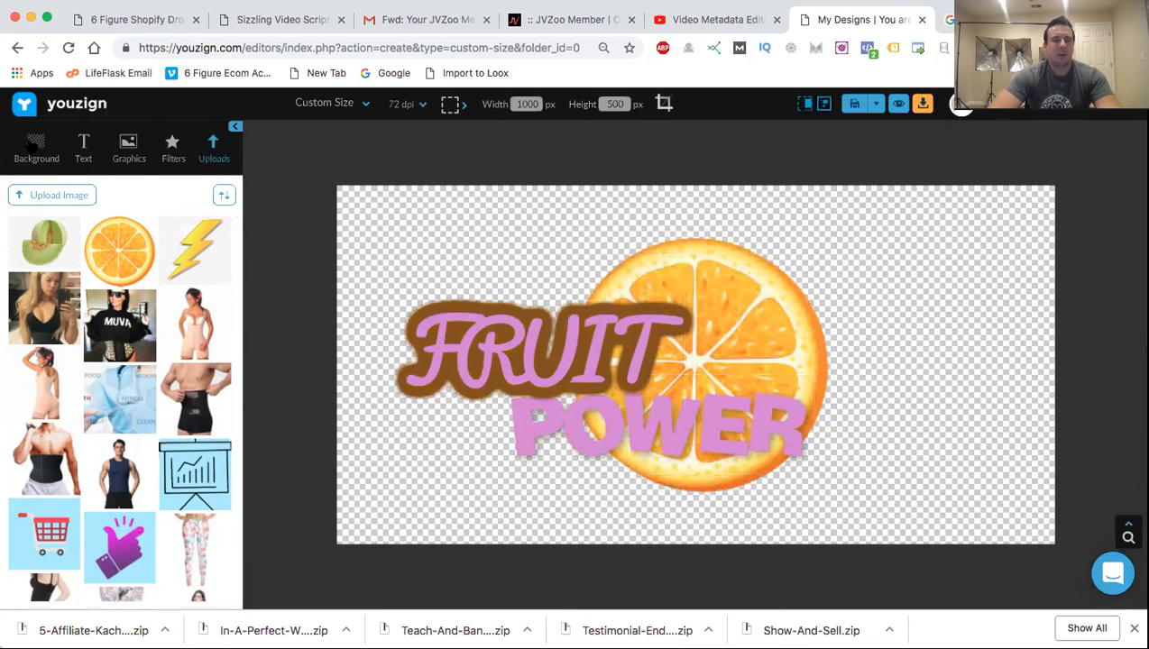
Turn off the canvas background's transparency and fill it with solid yellow #FFCC00.
left_click(32, 145)
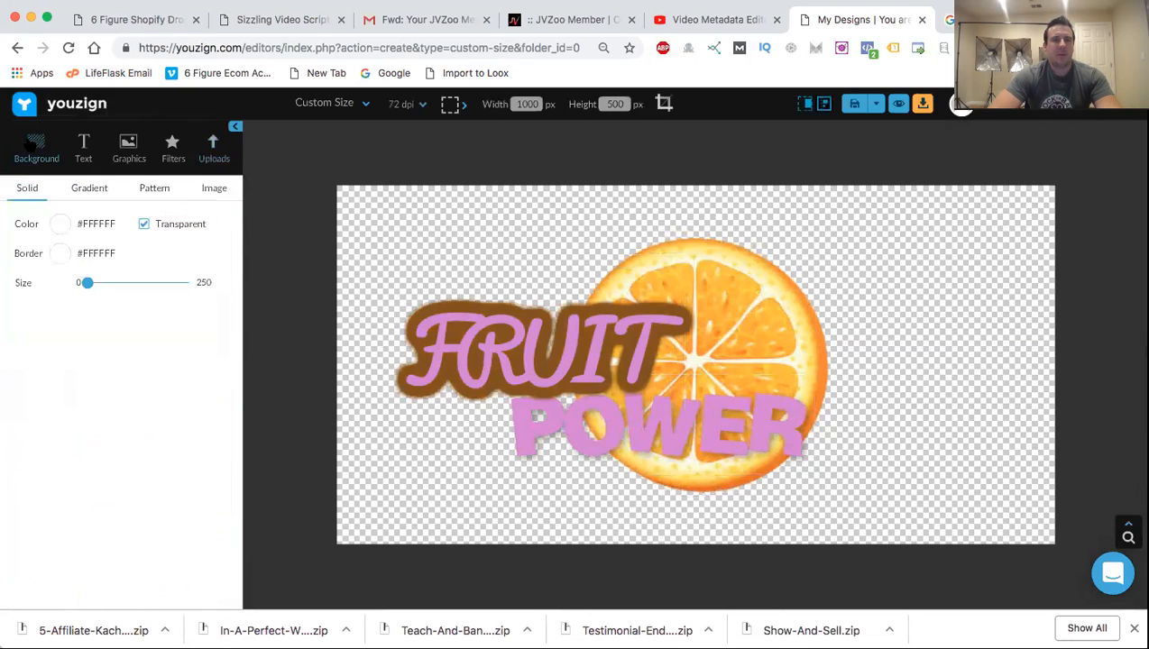
left_click(58, 233)
left_click(178, 207)
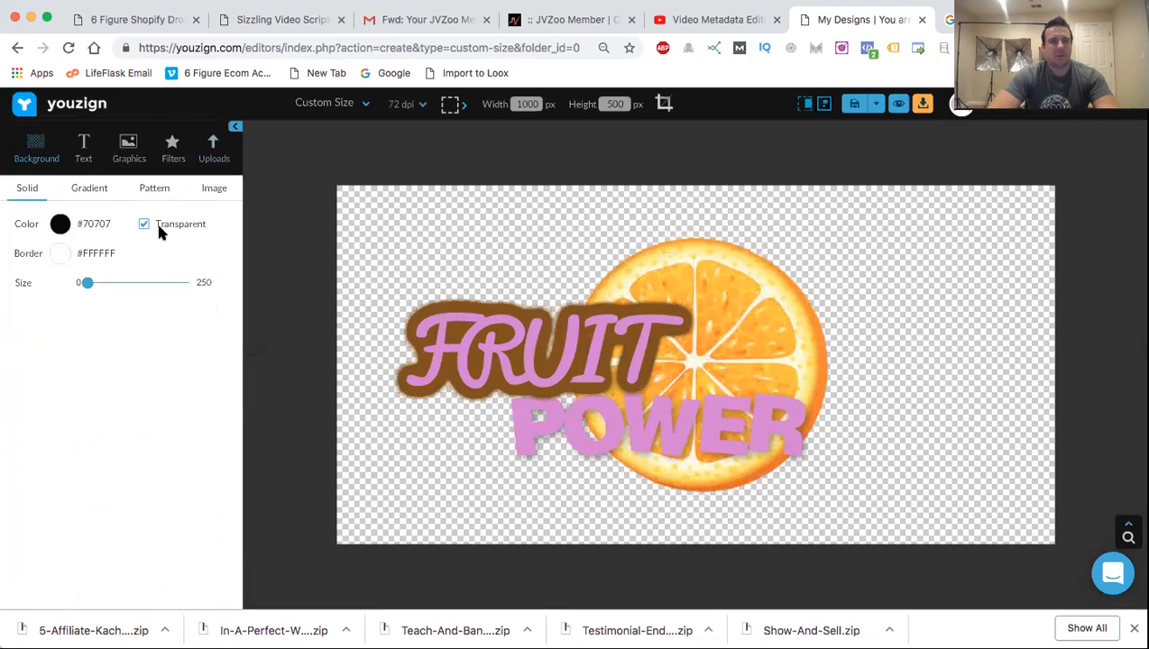
left_click(145, 225)
left_click(59, 224)
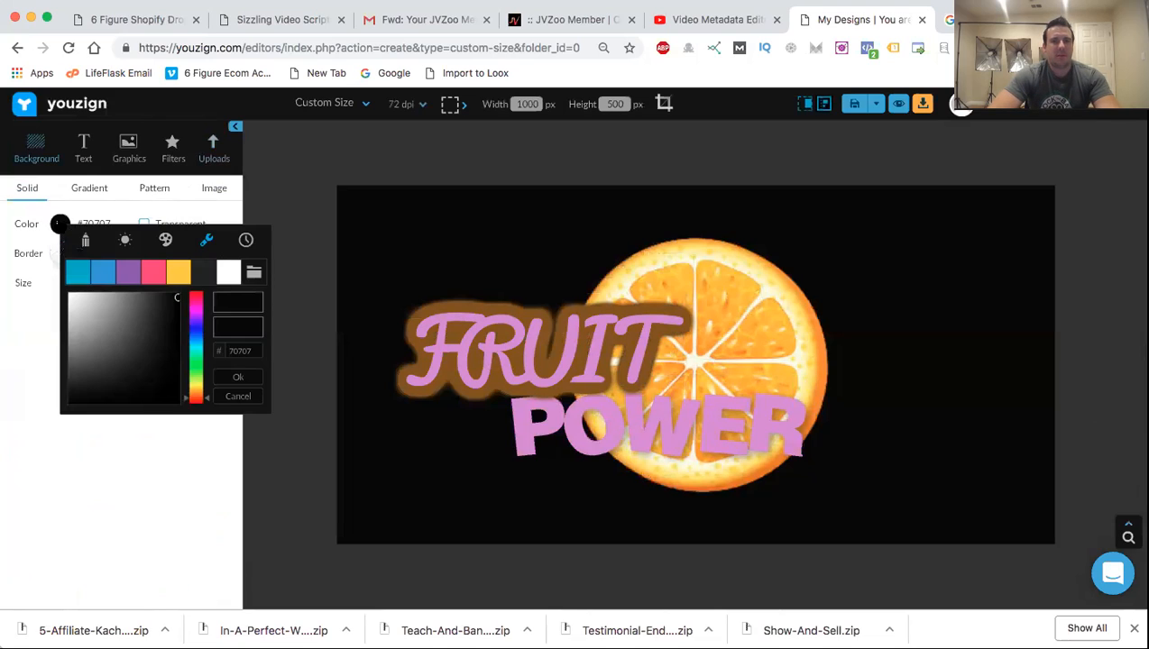
left_click(178, 275)
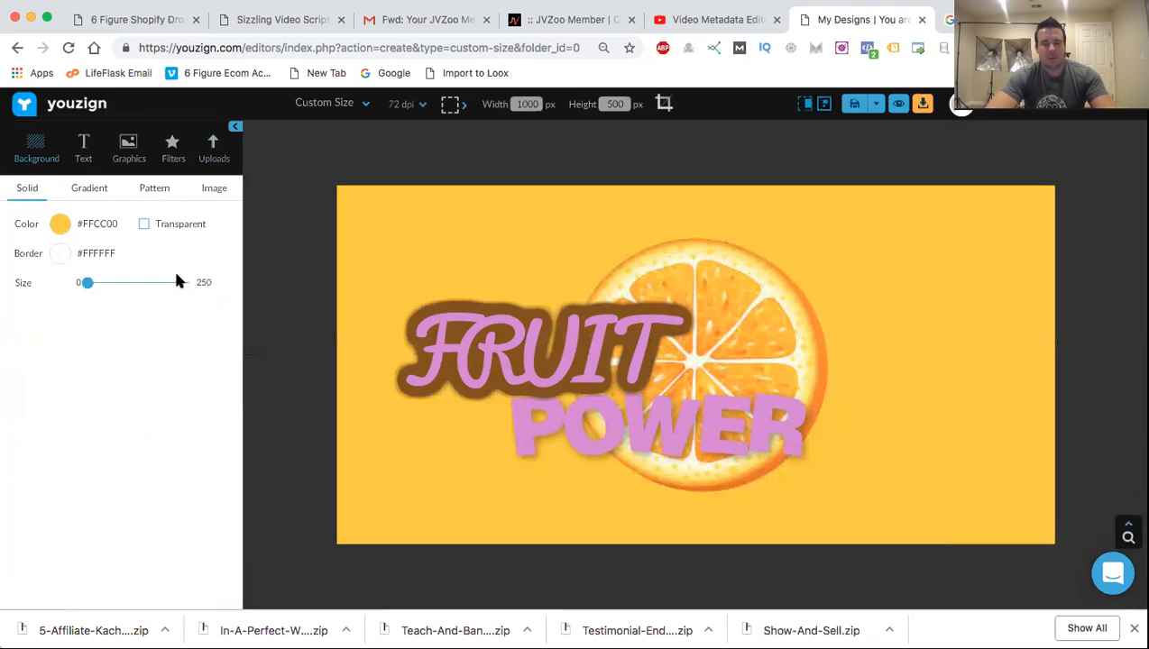
Apply a white-and-yellow linear gradient to the background at a 180° angle, without reversing it.
left_click(91, 189)
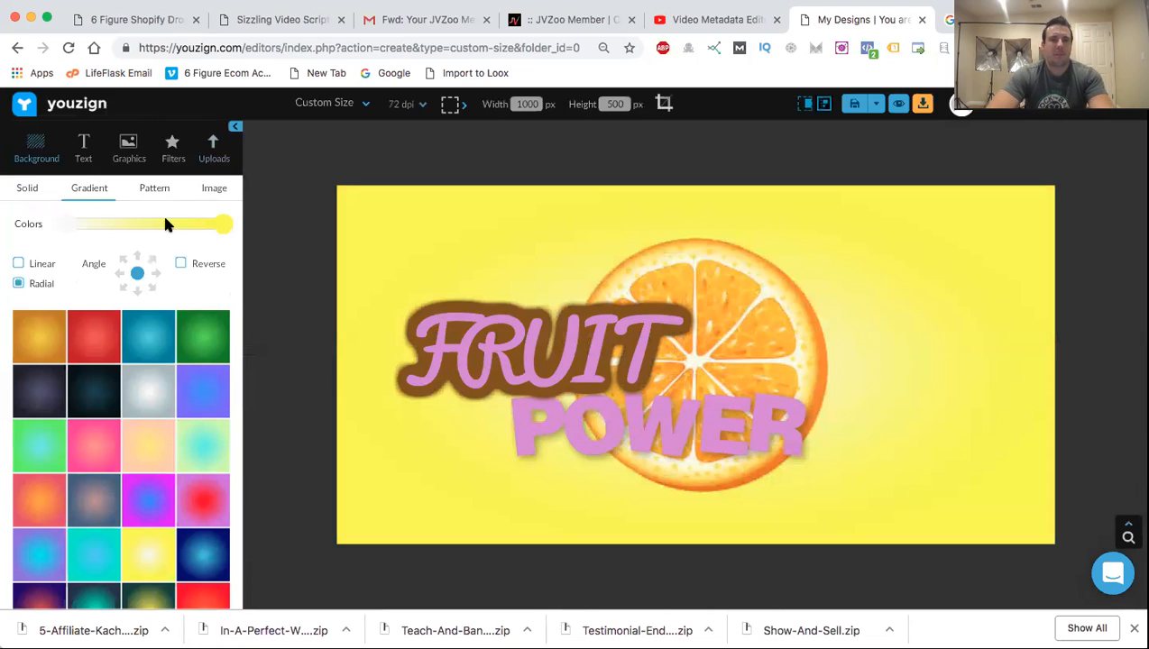
left_click(157, 277)
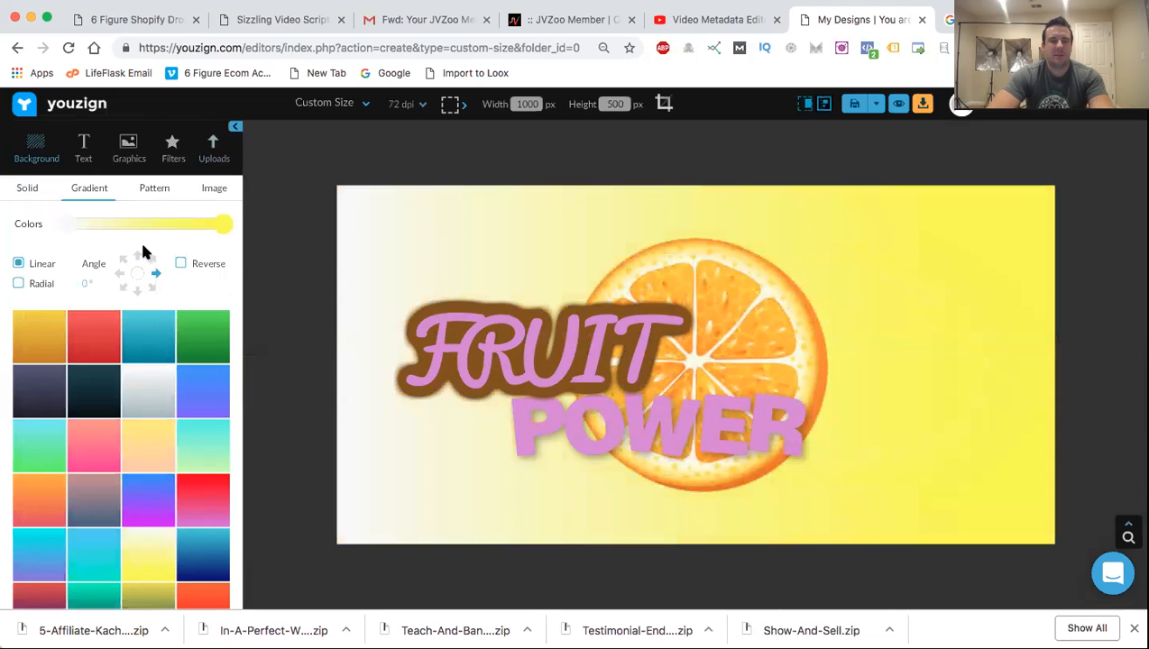
left_click(121, 275)
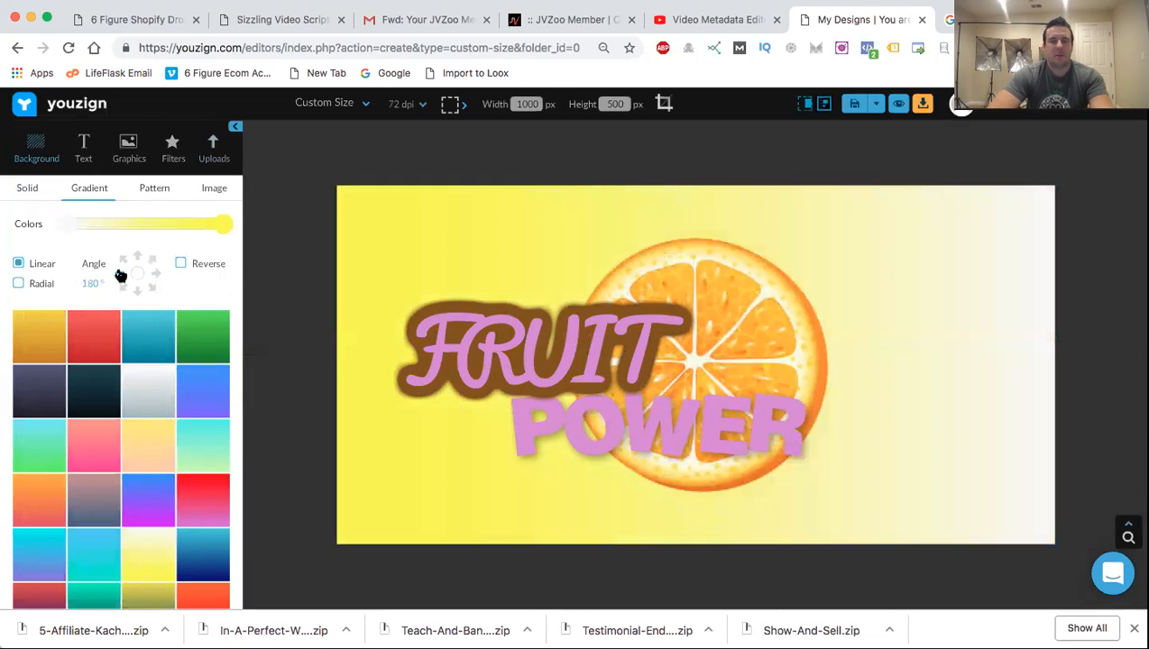
left_click(181, 264)
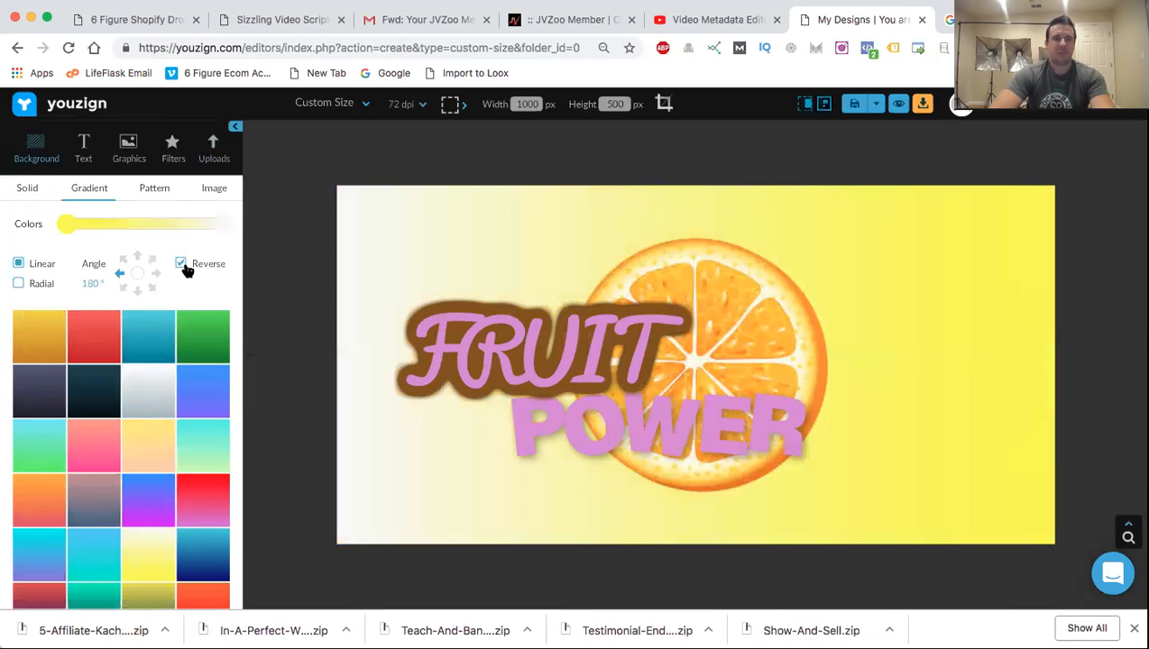
left_click(181, 264)
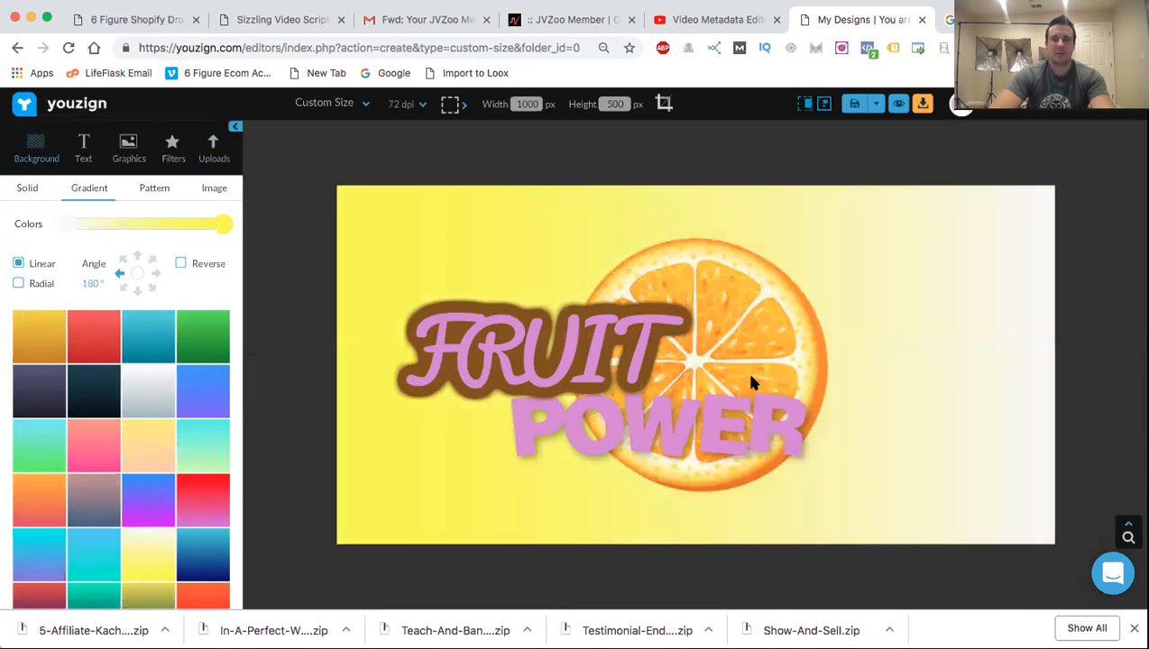
Try POWER beside FRUIT, and place it back below FRUIT, slightly further right across the orange slice.
left_click_drag(731, 431, 928, 359)
left_click(941, 237)
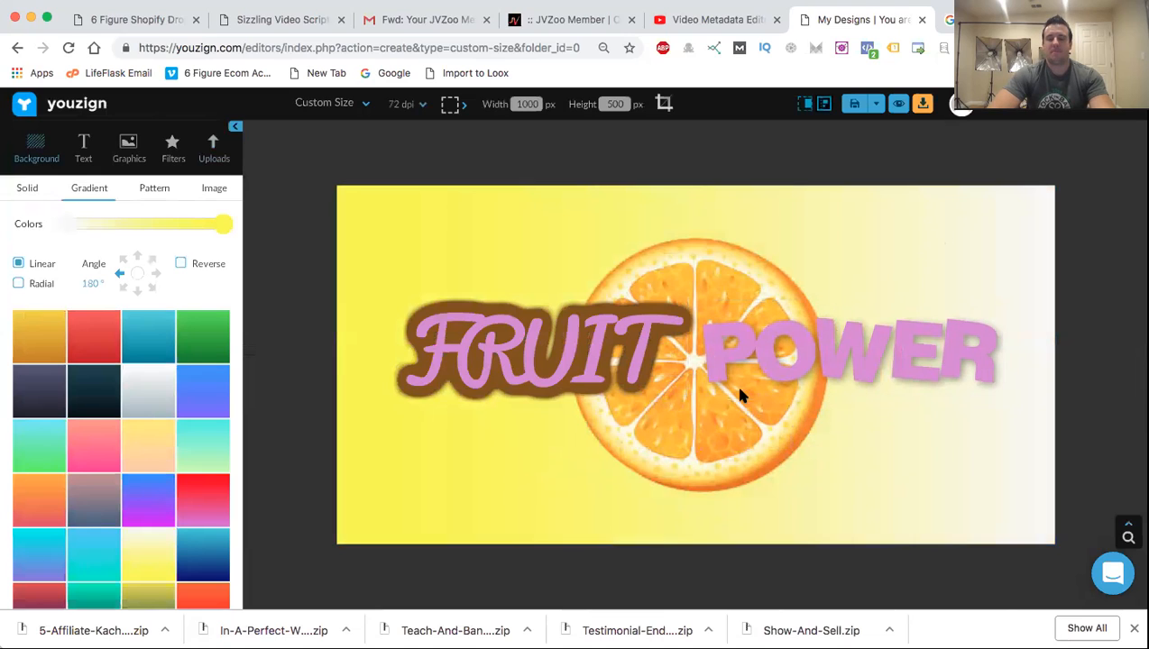
left_click_drag(808, 339, 649, 408)
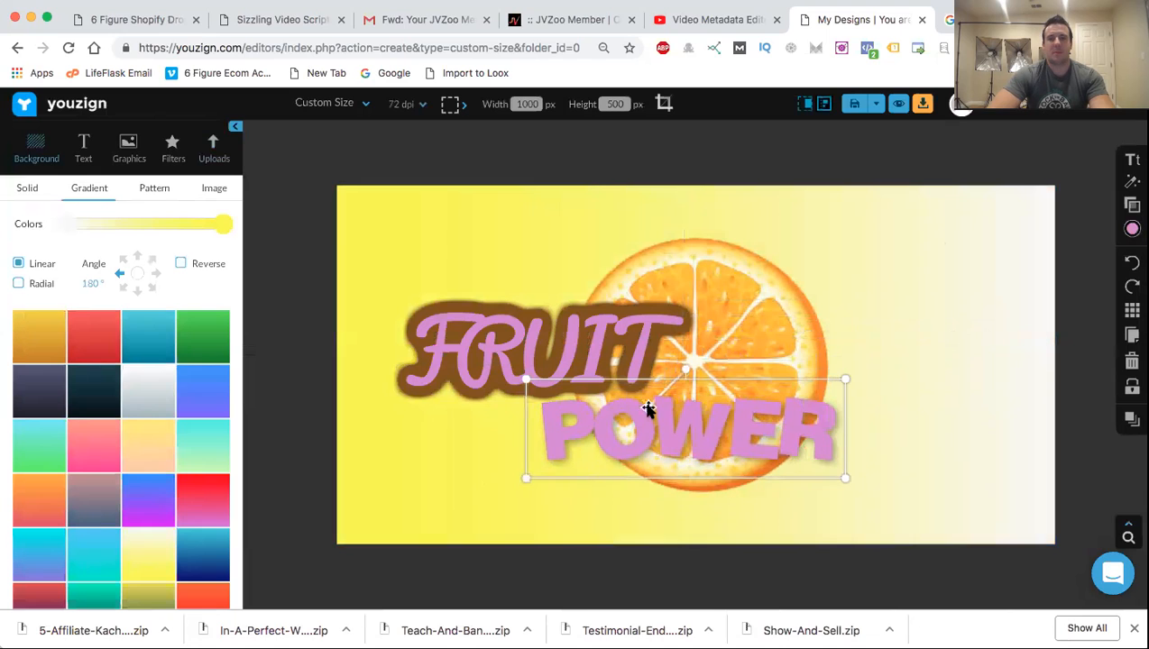
left_click(897, 285)
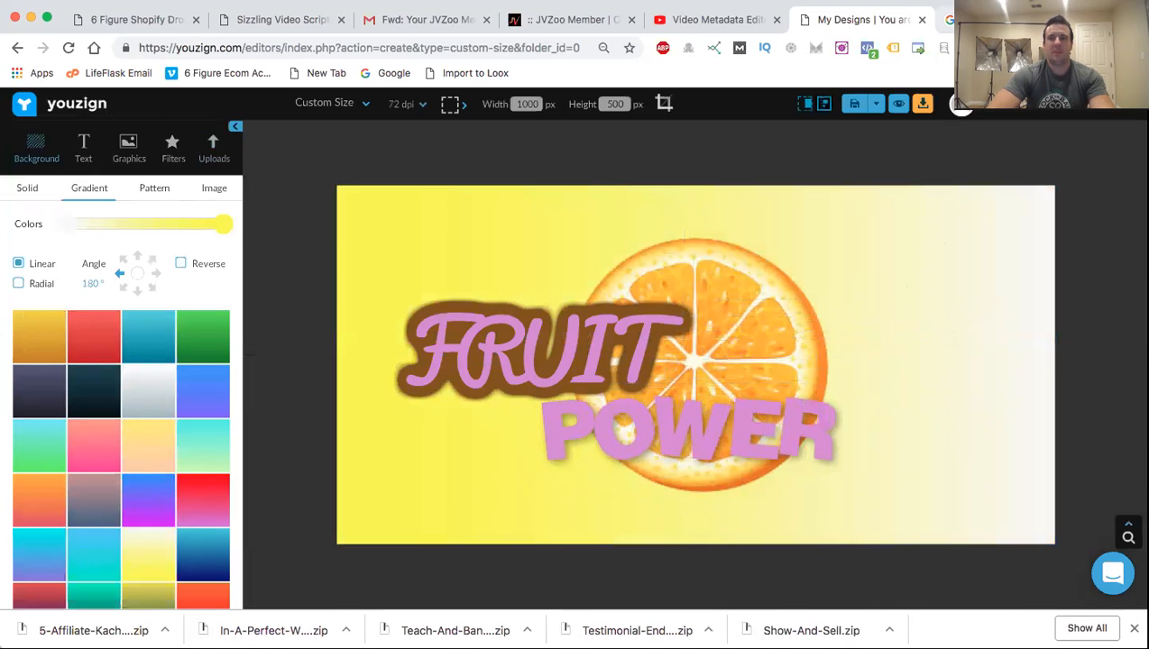
Switch to the Google Images tab and search for "water drop transparent".
key("ctrl+Tab")
left_click_drag(271, 126, 129, 122)
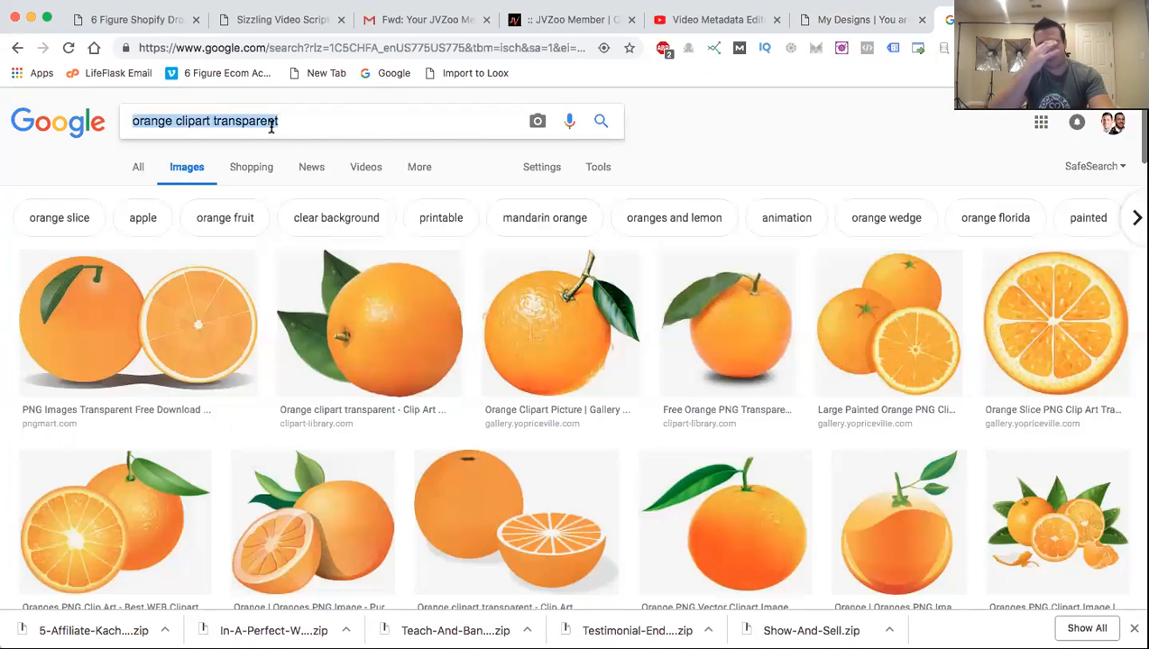
type("splash")
key("BackSpace")
key("BackSpace")
key("BackSpace")
key("BackSpace")
key("BackSpace")
key("BackSpace")
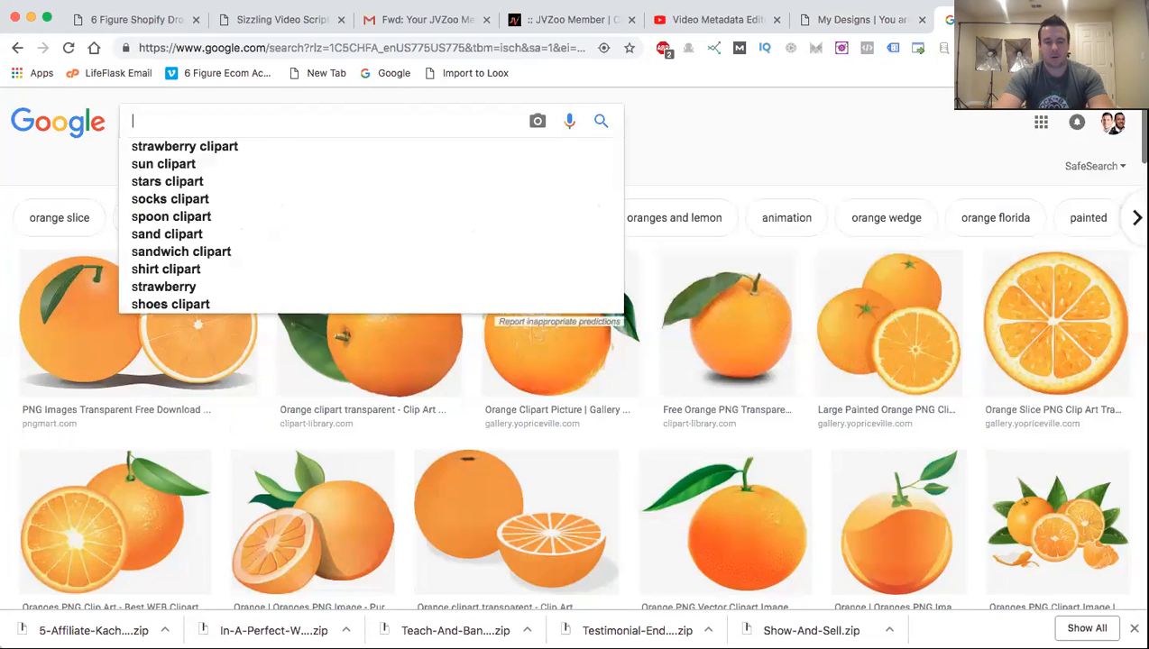
type("waer")
key("BackSpace")
key("BackSpace")
type("ter drop ")
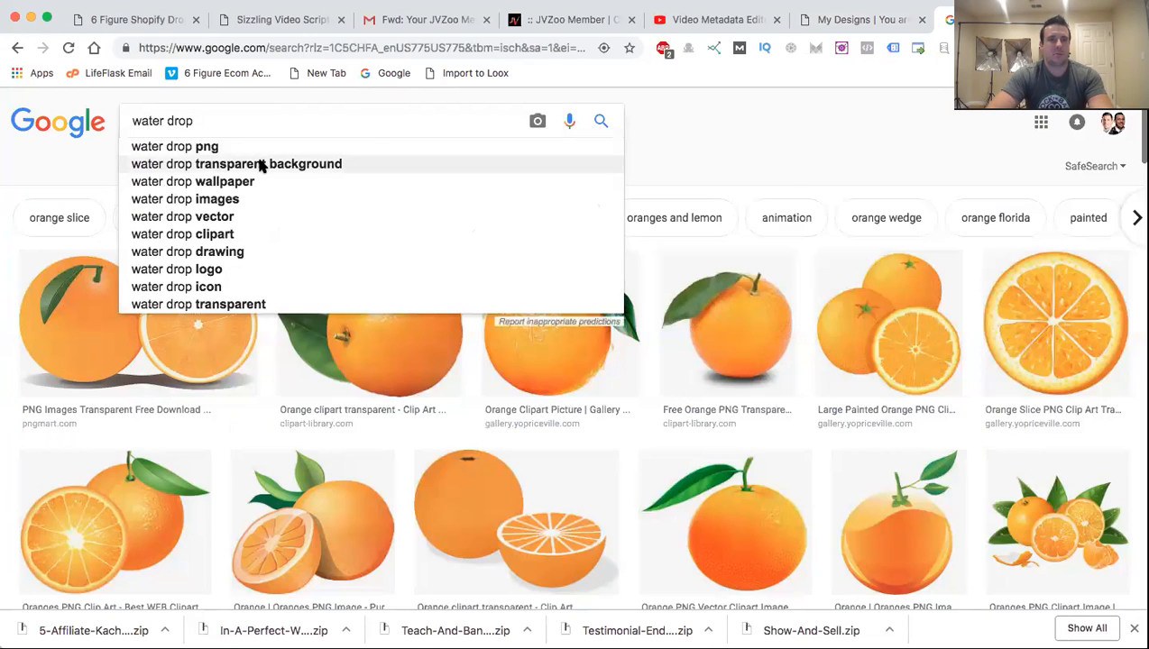
type("cl")
key("BackSpace")
key("BackSpace")
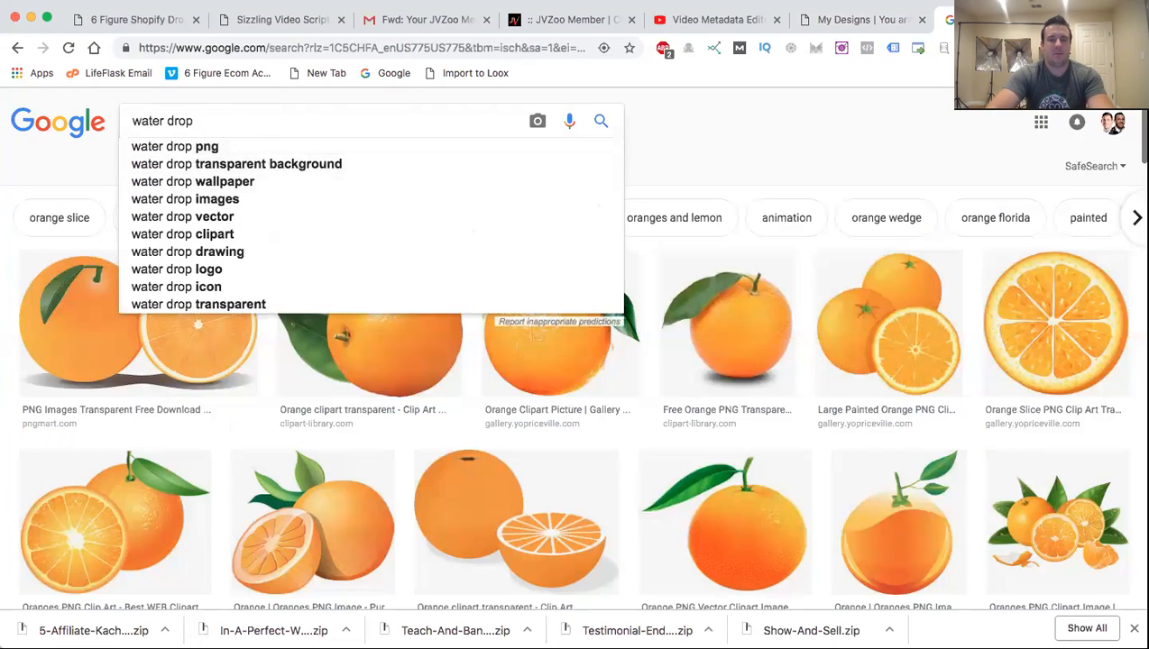
type("tra")
left_click(264, 148)
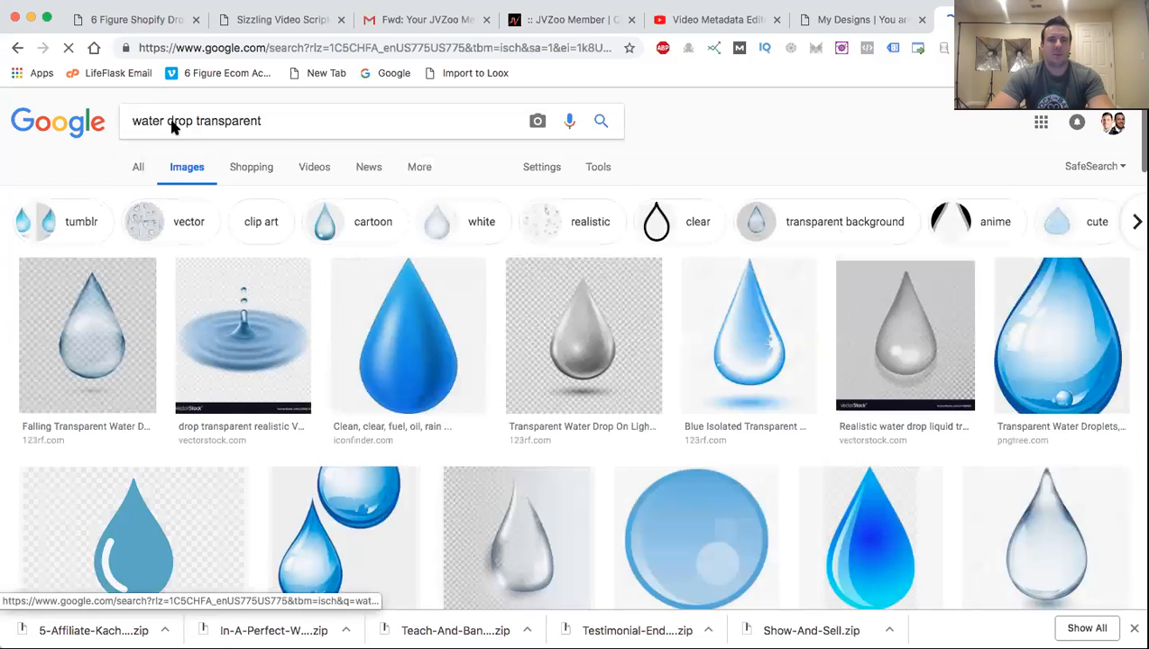
Search Google Images for "drop clipart" and browse the results for a suitable drop graphic.
triple_click(271, 119)
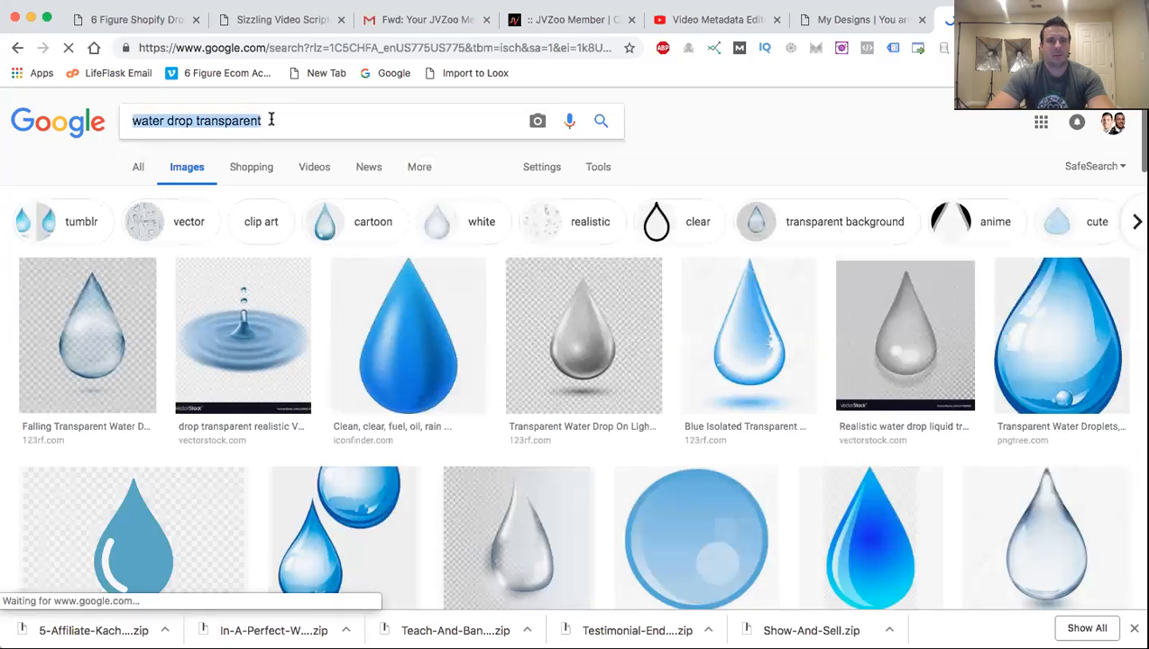
type("d")
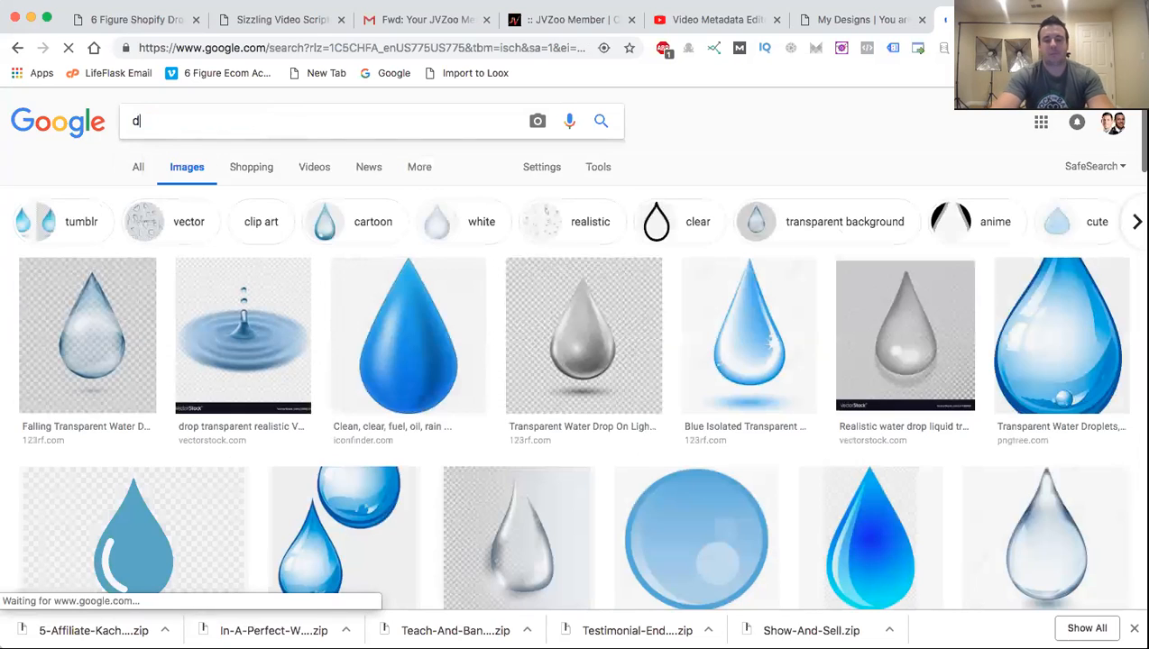
type("rop")
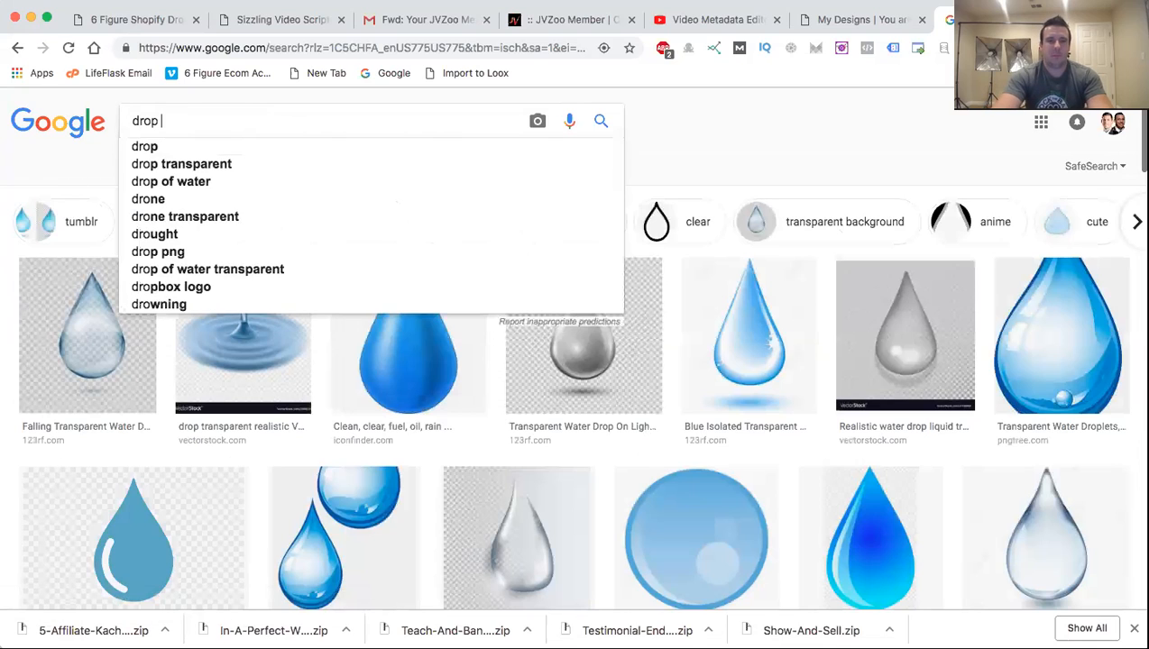
type(" clip")
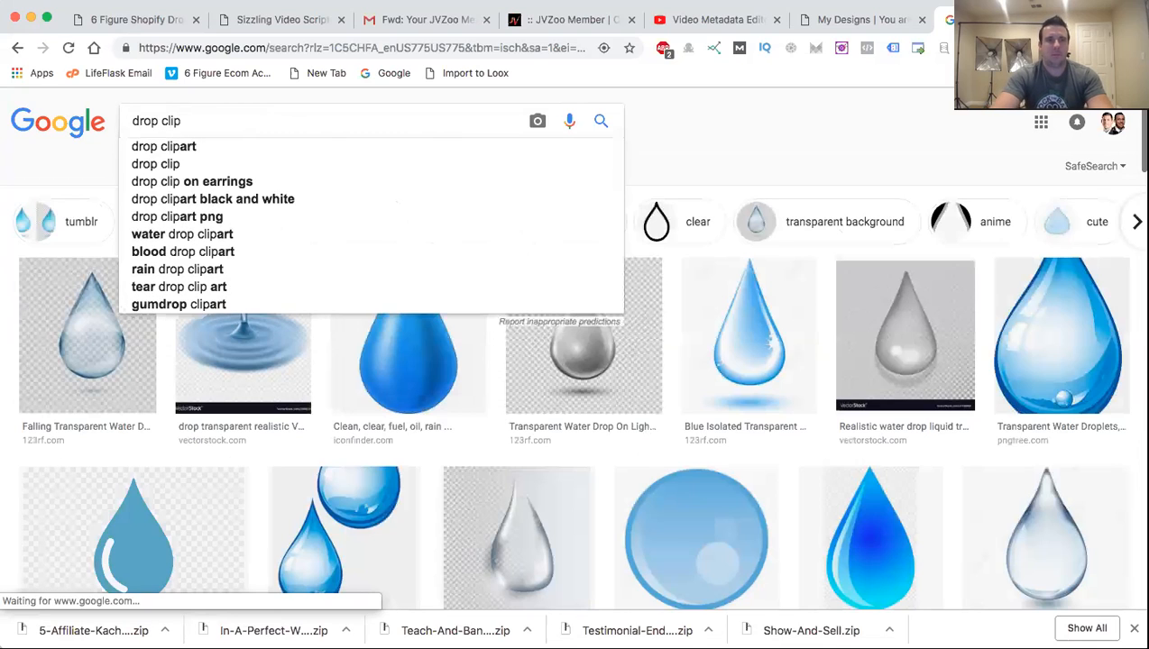
left_click(237, 140)
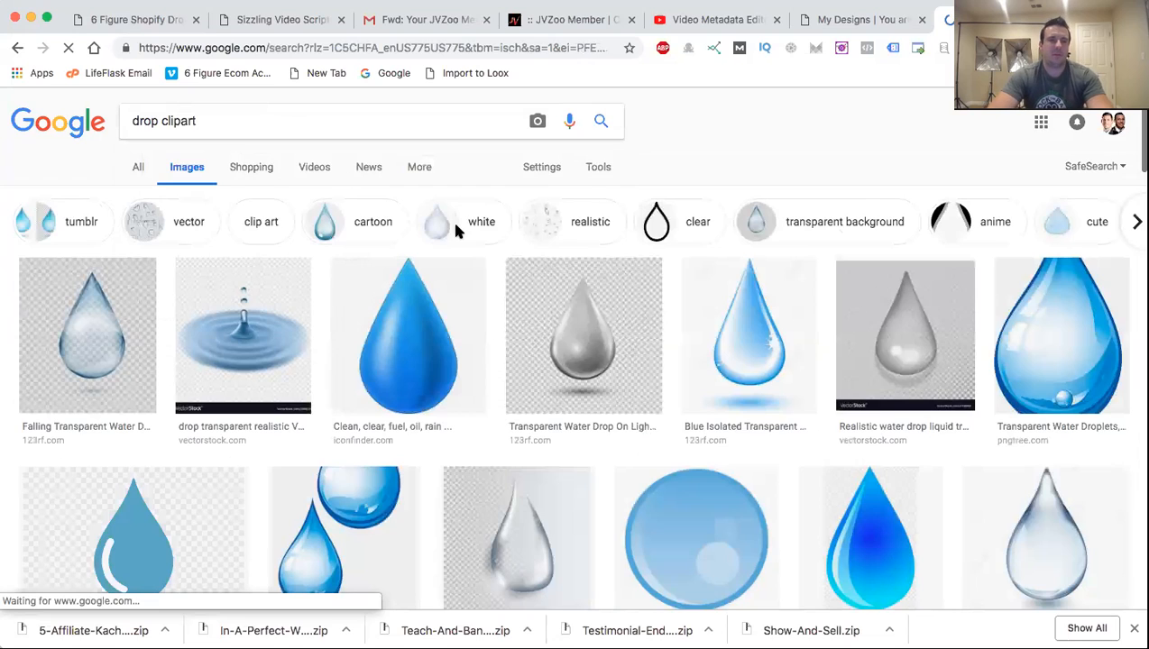
scroll(645, 431, "down", 10)
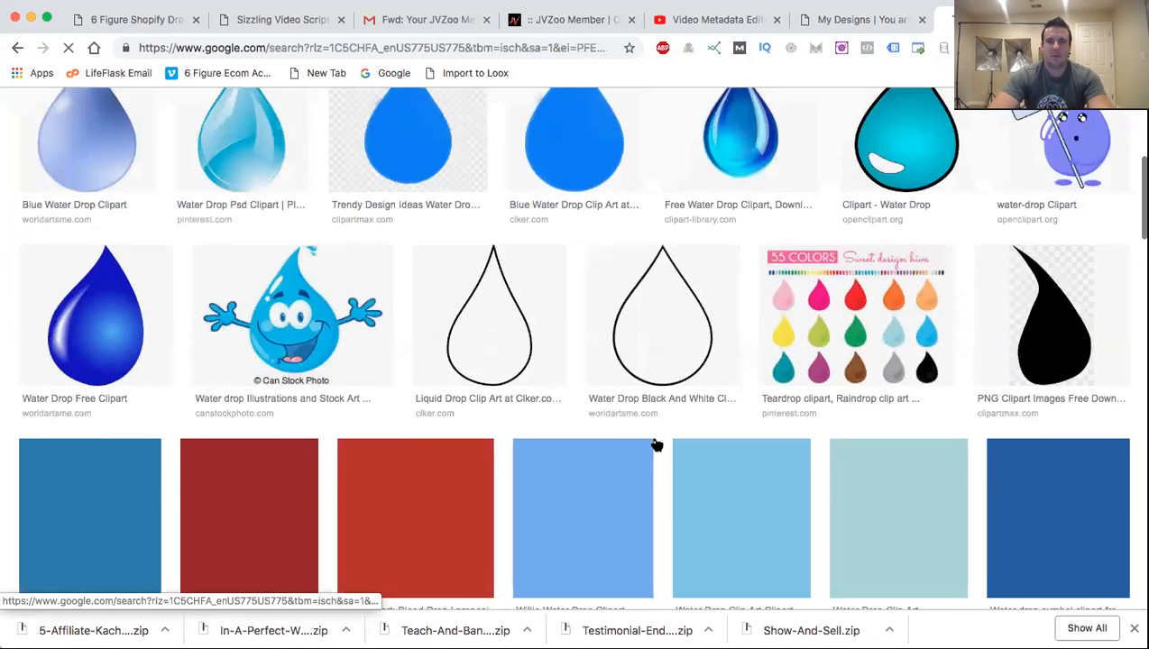
scroll(656, 439, "down", 5)
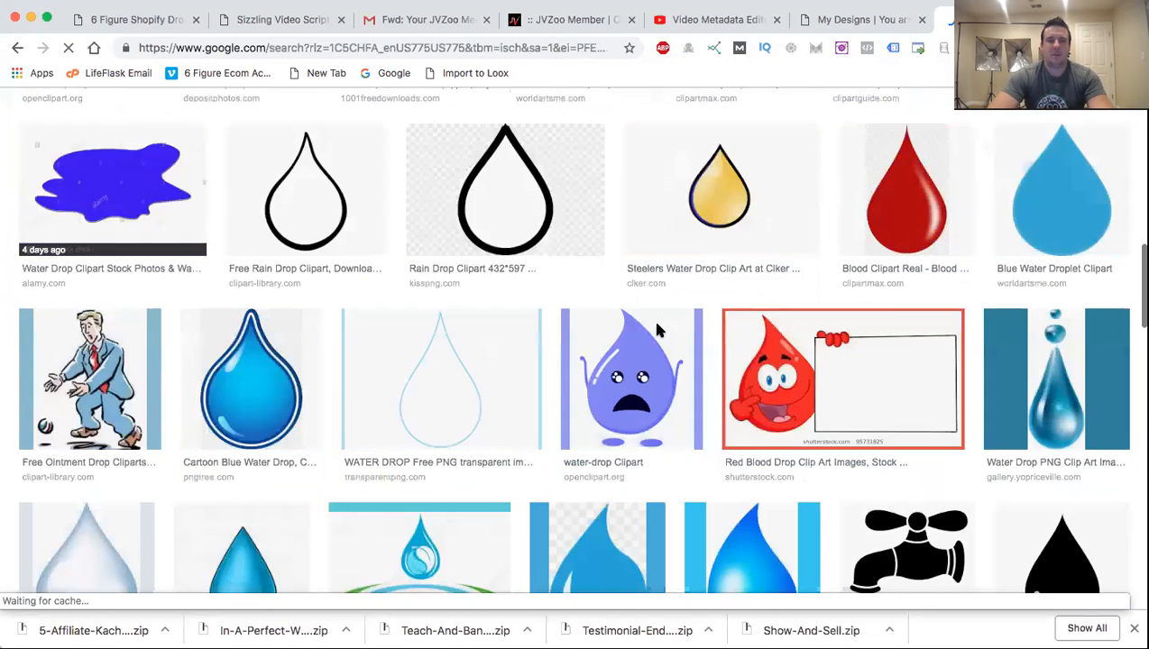
Search Google Images for "drop clipart orange" and browse the results for an orange drop graphic.
scroll(655, 326, "up", 12)
left_click(161, 120)
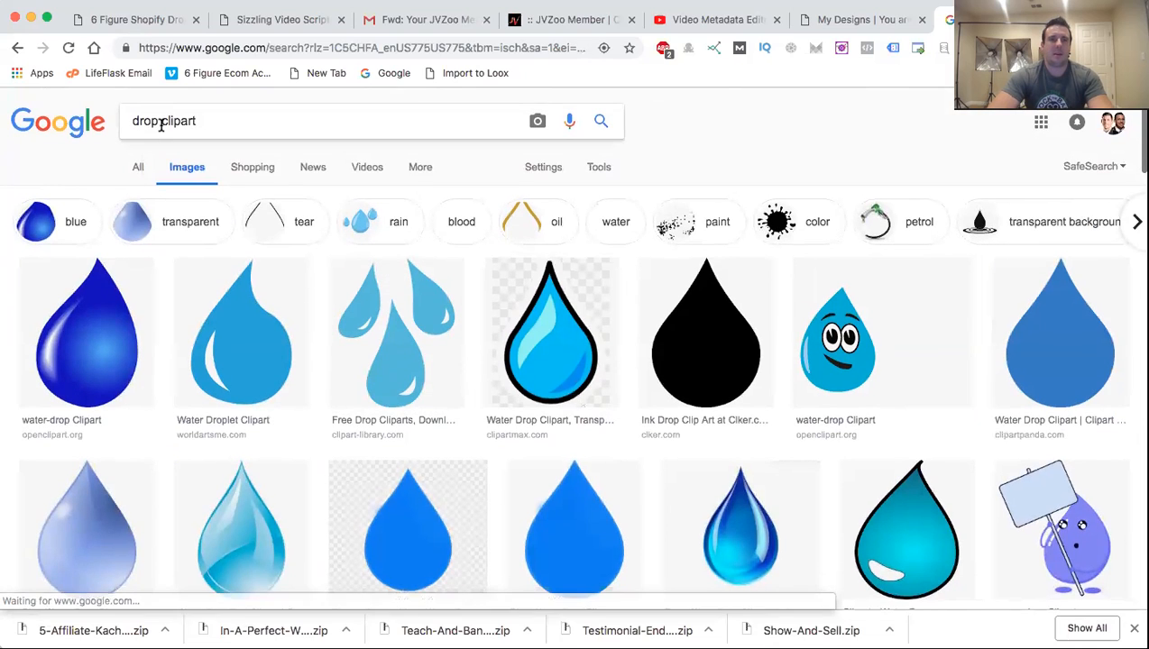
type("orange")
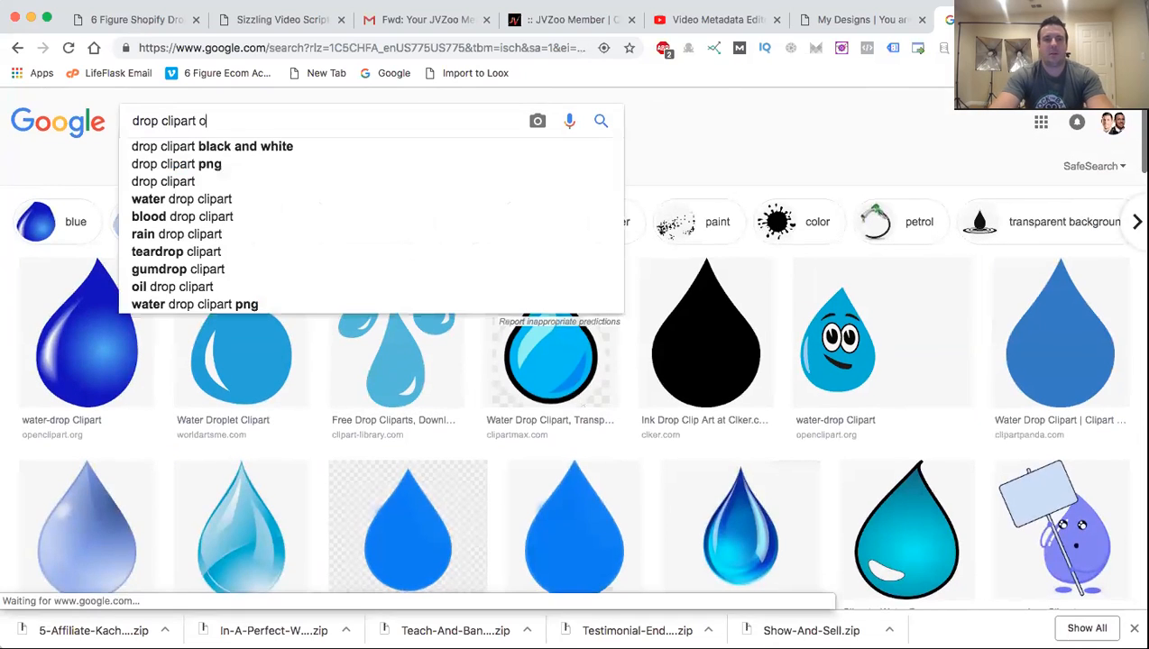
key("Return")
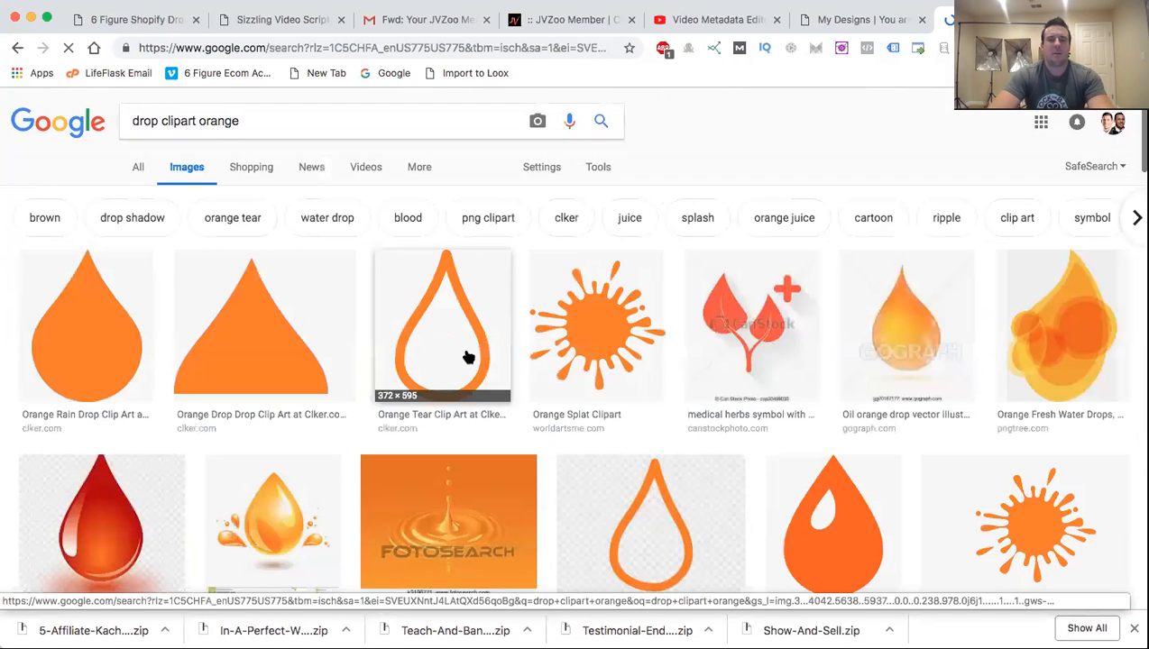
scroll(661, 390, "down", 3)
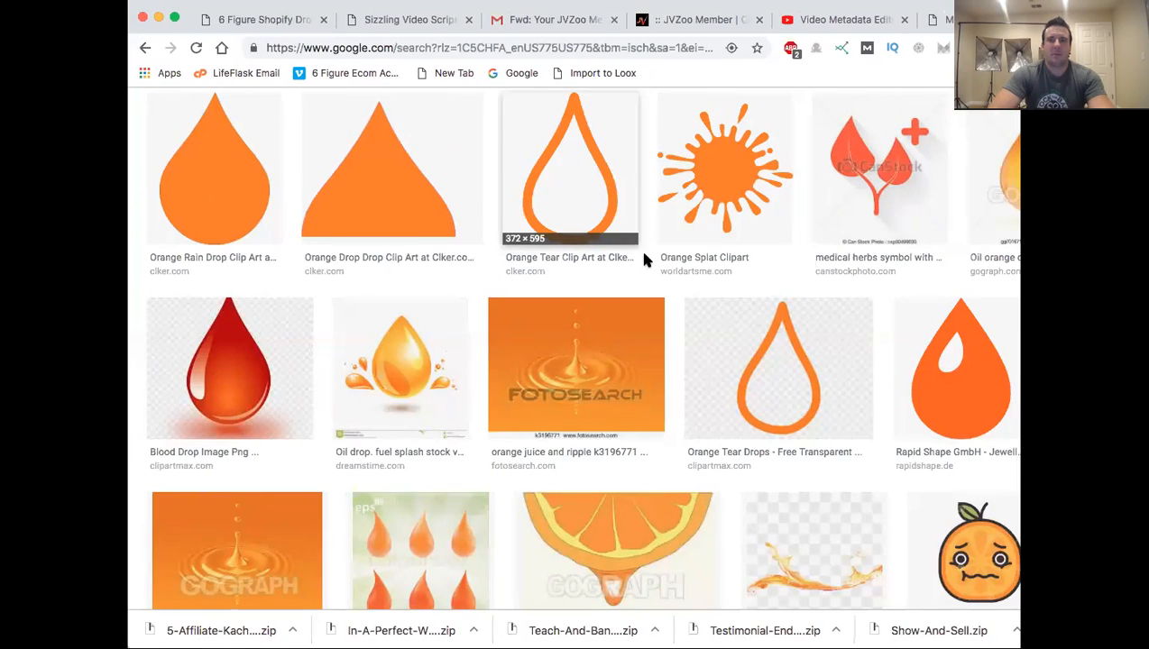
Bring the outlined Orange Tear Drops image from clipartmax.com into the Youzign design as an upload, and enlarge the browser view.
left_click_drag(796, 359, 391, 58)
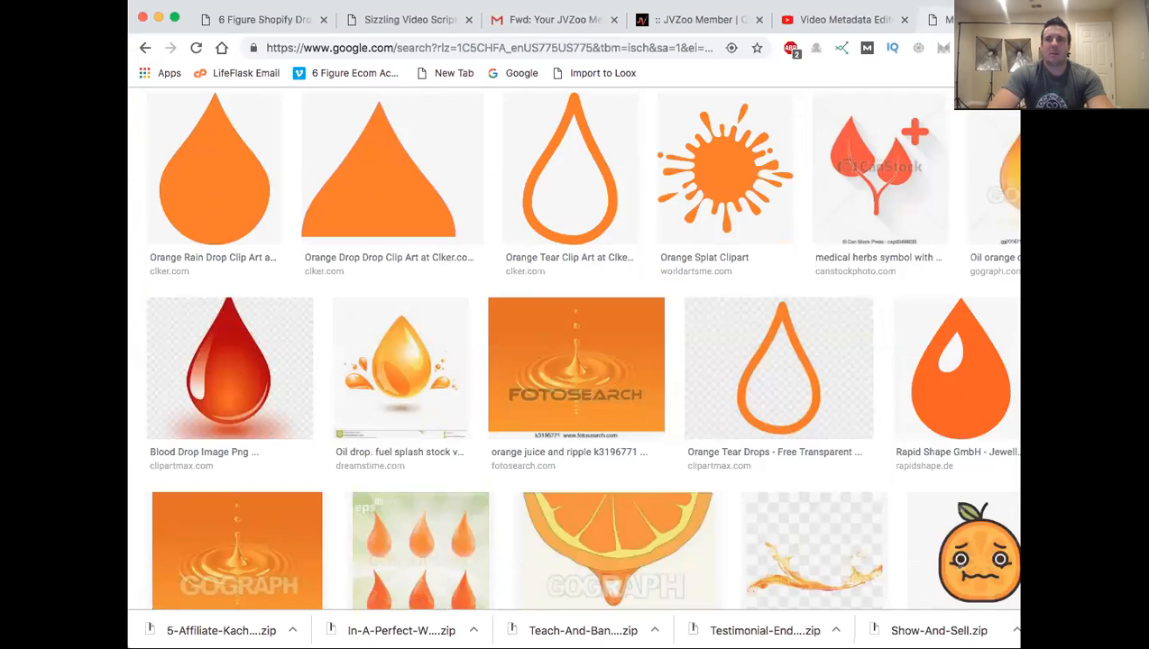
left_click(938, 19)
left_click(342, 152)
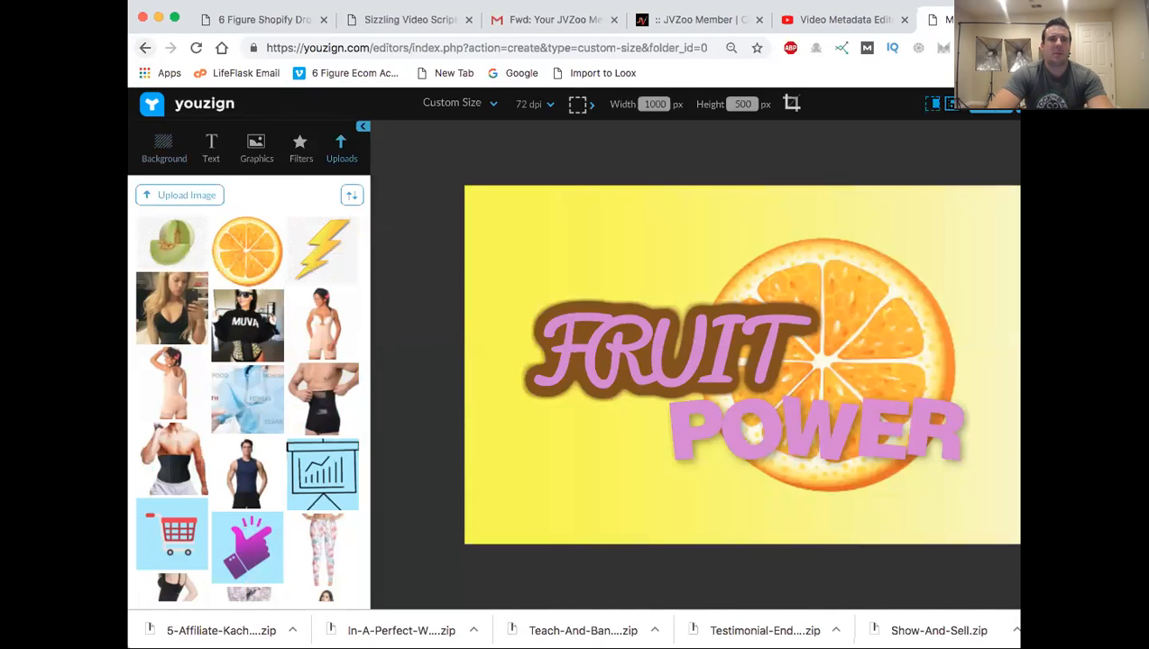
left_click(181, 199)
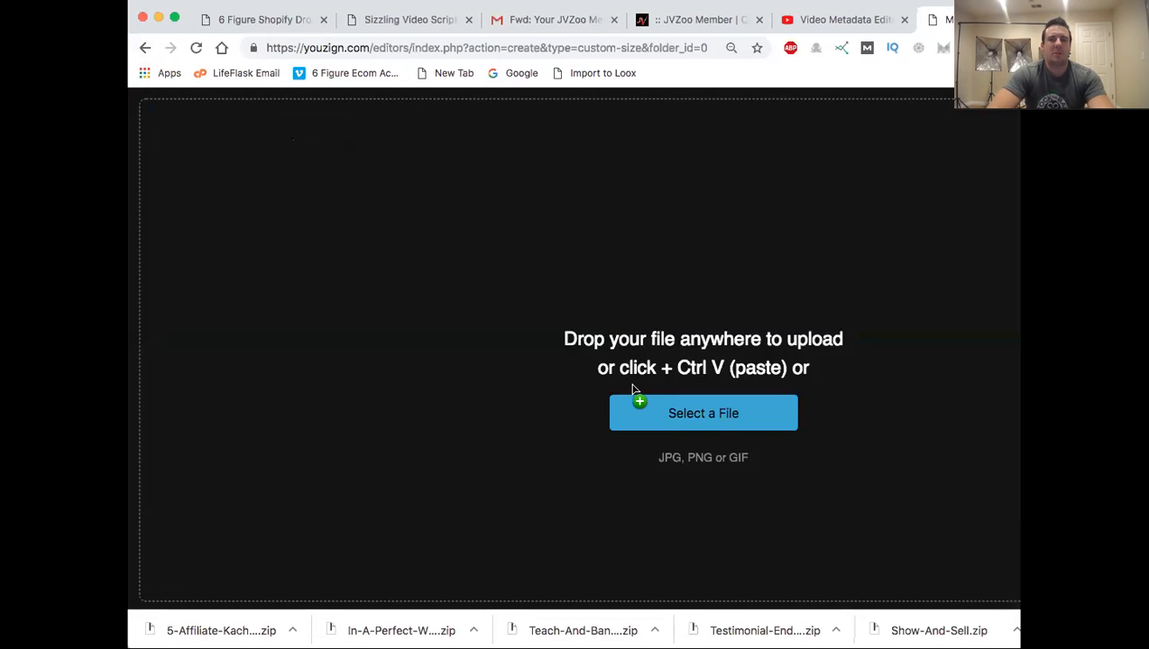
left_click_drag(633, 390, 632, 389)
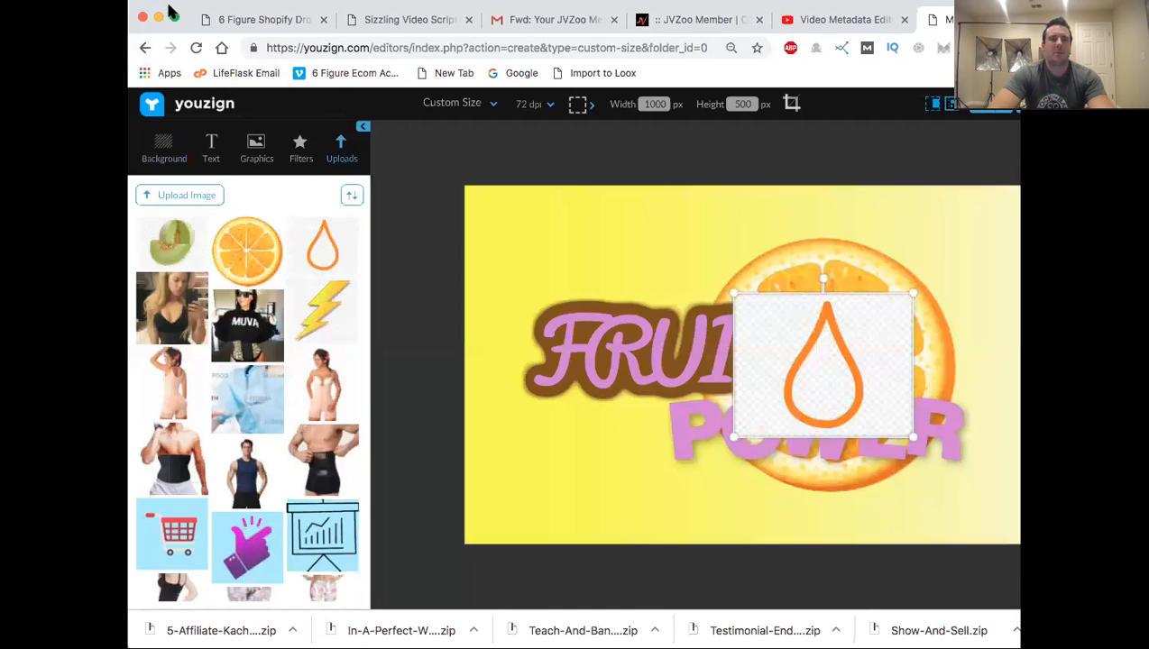
left_click(171, 14)
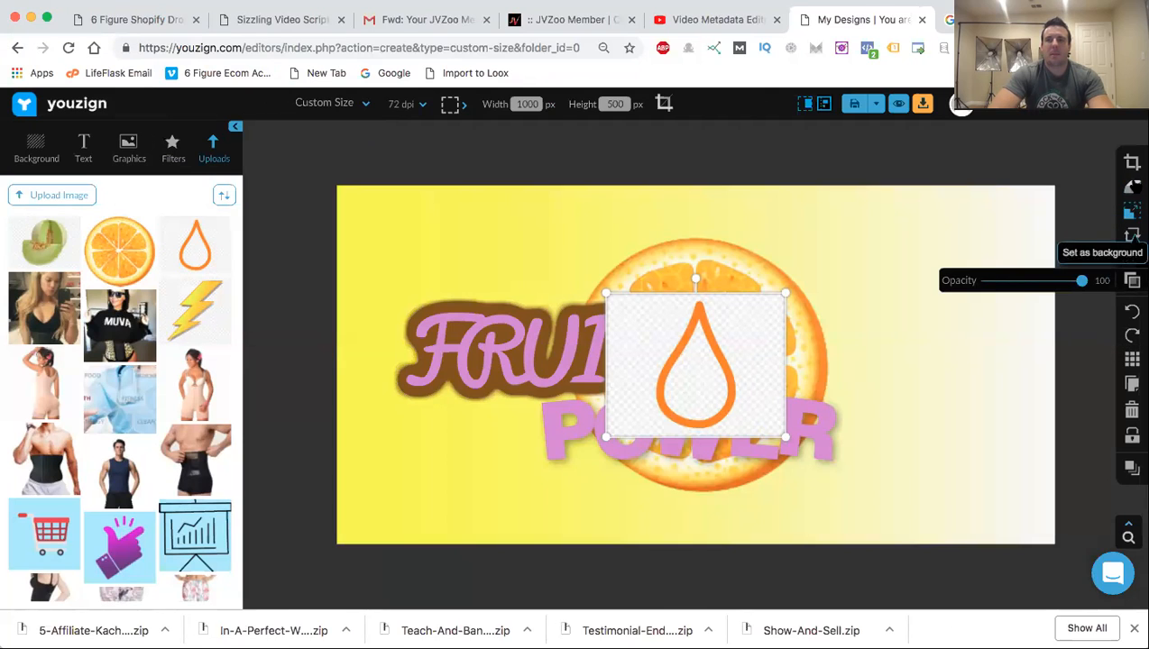
Remove the drop image's checkered background, marking the orange outline to keep and the areas inside and outside it for removal.
left_click(1132, 186)
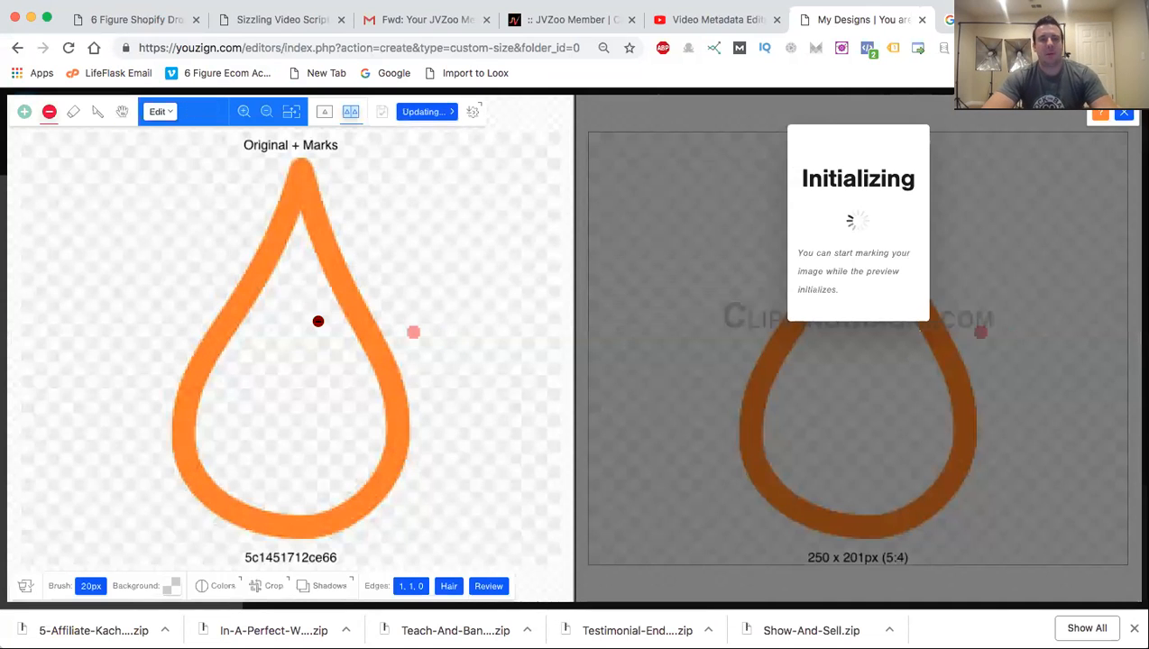
key("g")
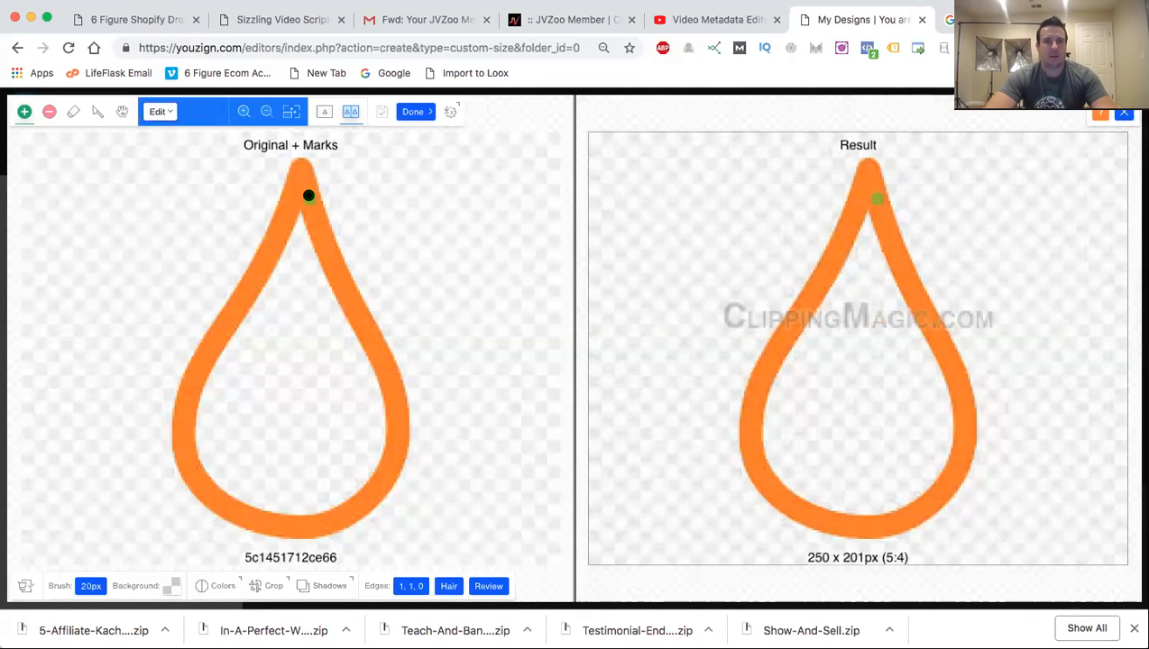
left_click(309, 195)
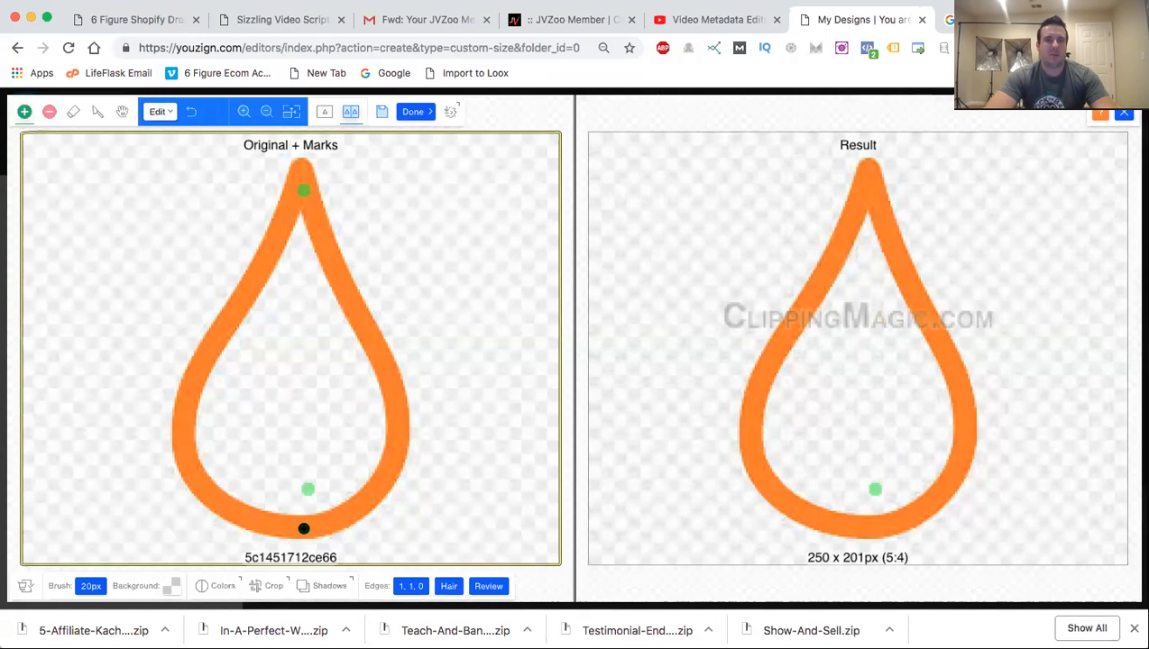
left_click(183, 421)
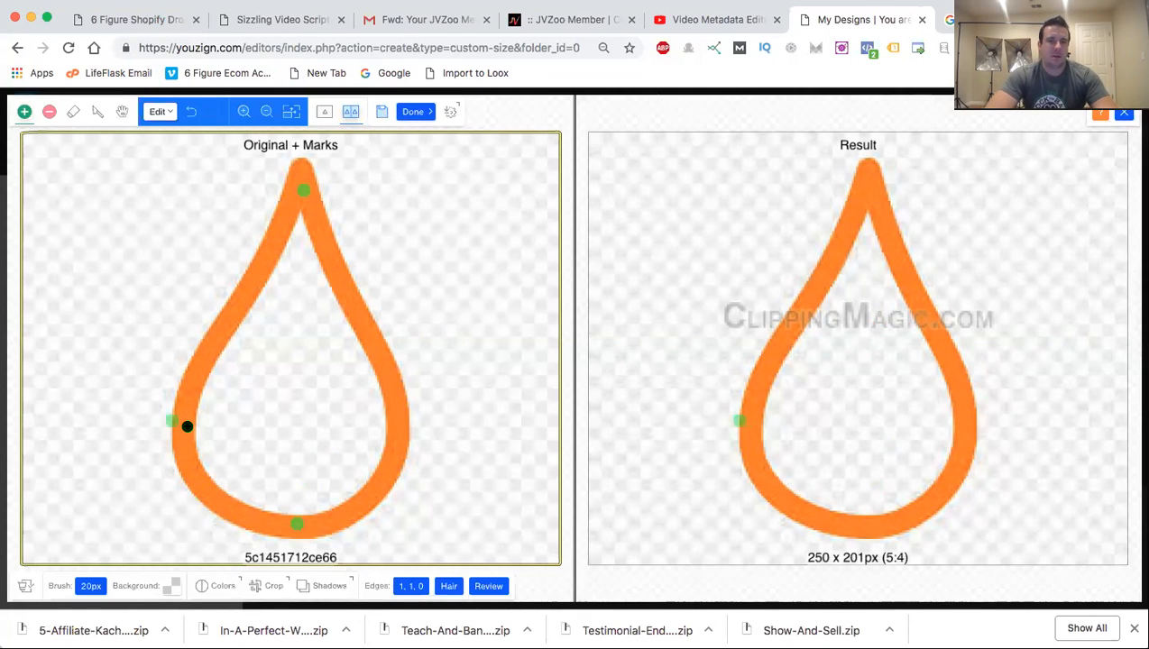
left_click(397, 392)
key("r")
left_click(340, 375)
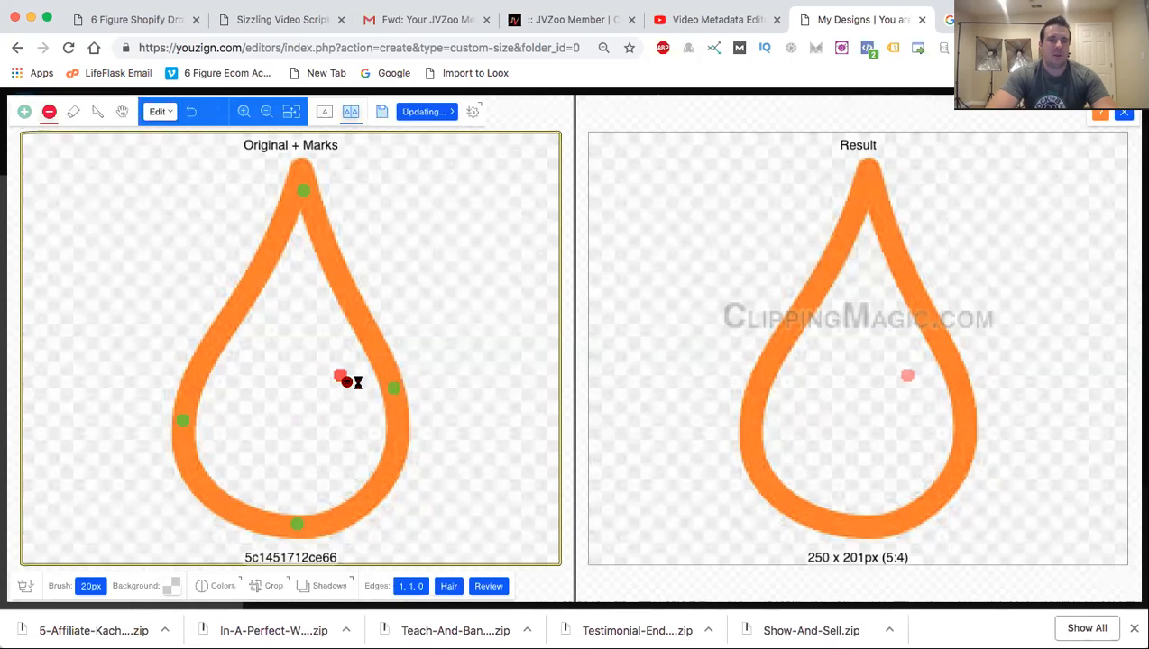
left_click(395, 294)
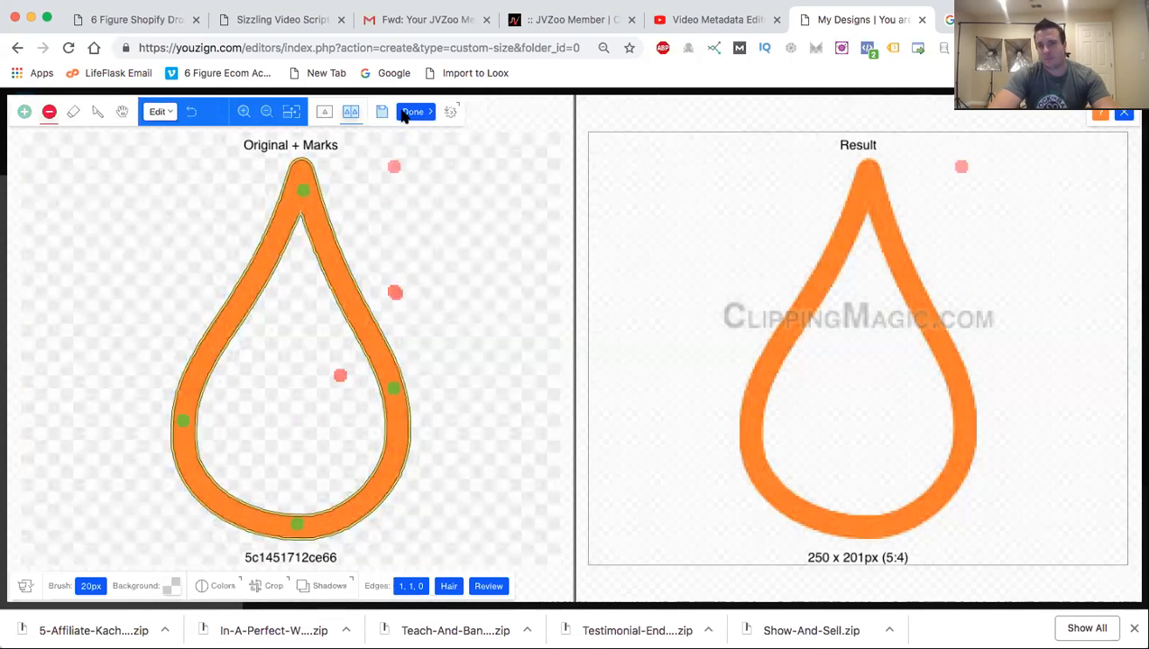
left_click(413, 112)
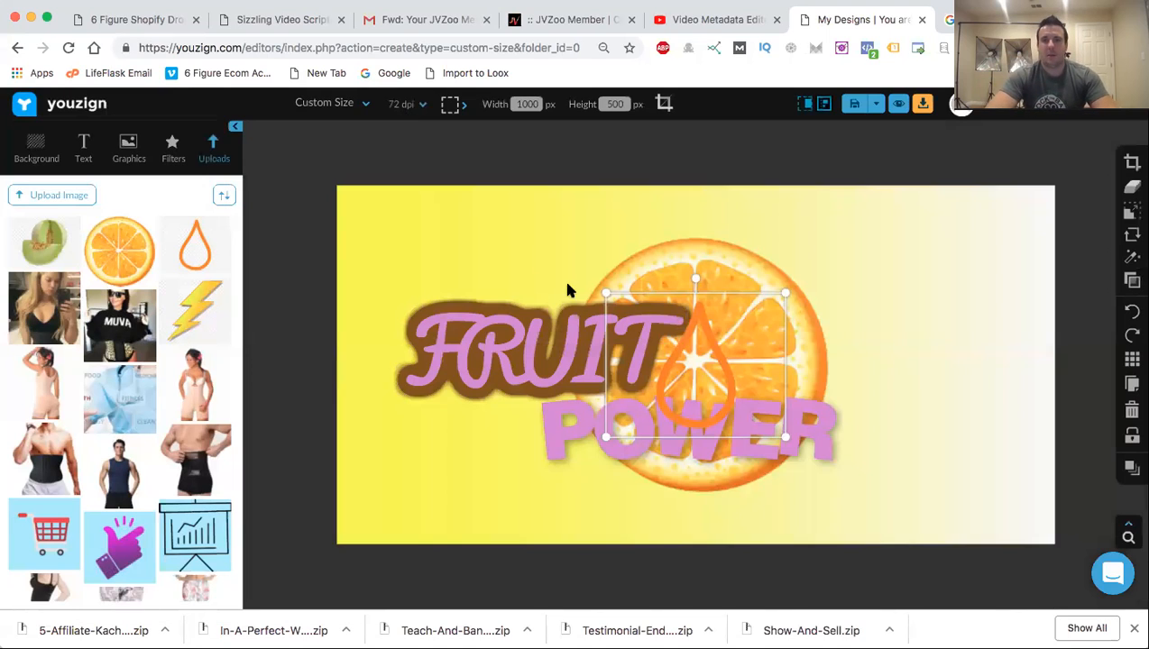
Tilt the orange drop to the left, shrink it to about half size, and place it just below the R of POWER.
left_click_drag(695, 352, 872, 331)
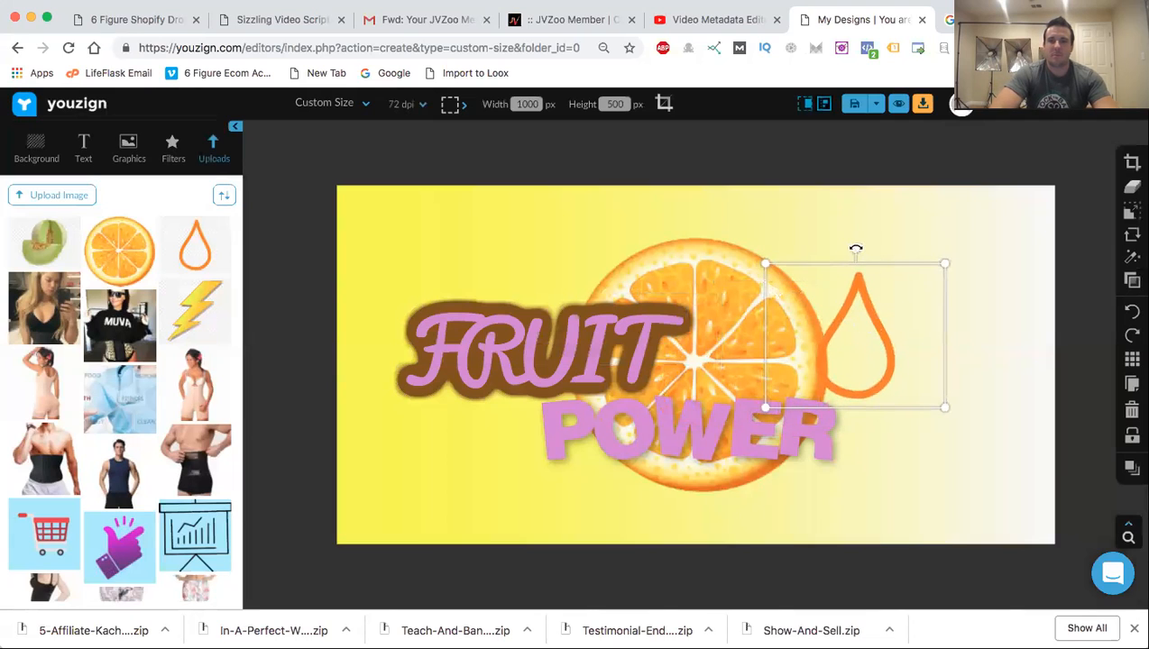
left_click_drag(861, 247, 801, 253)
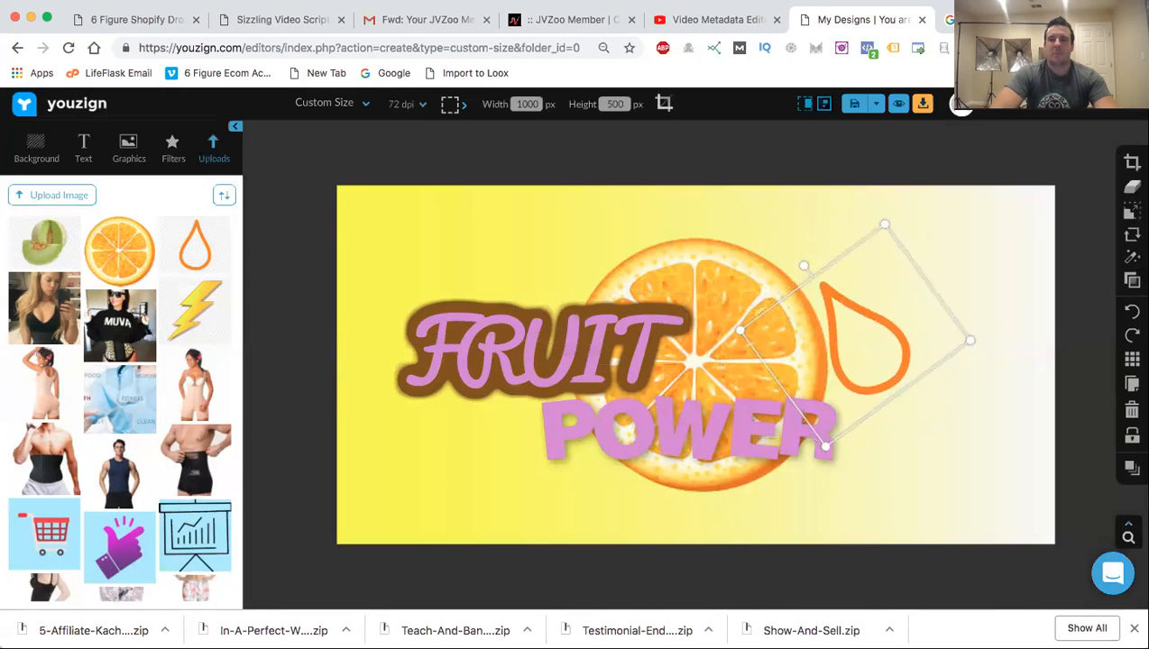
left_click_drag(885, 222, 758, 364)
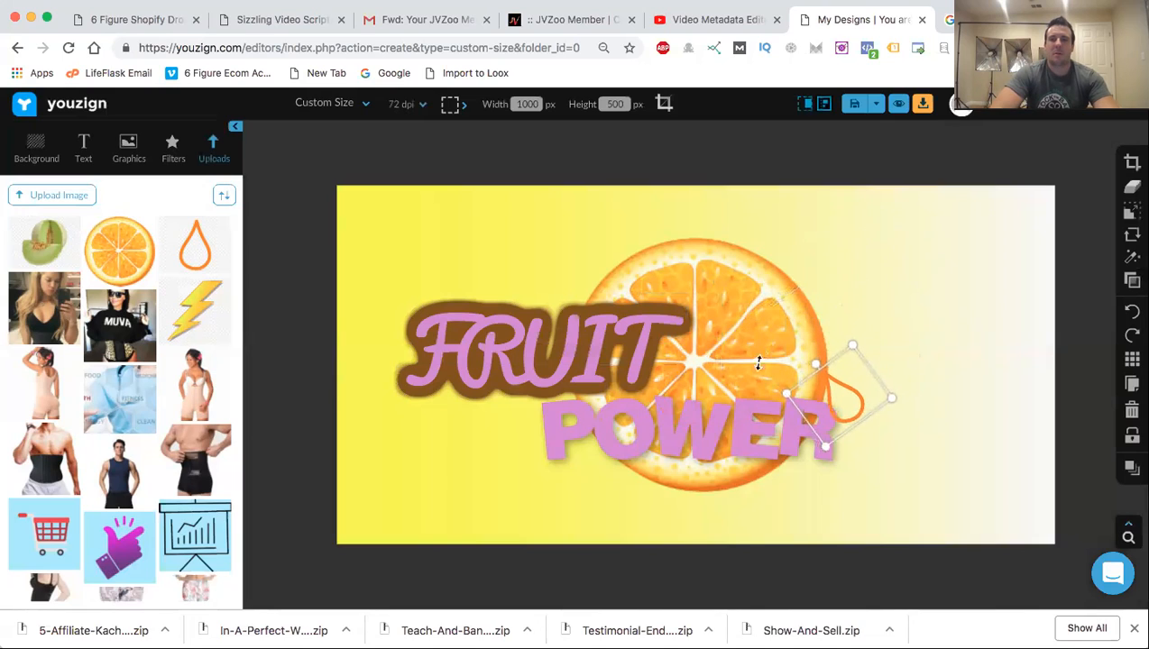
left_click_drag(860, 412, 833, 509)
Duplicate the small orange drop and place the copy beside it on the right.
left_click(1132, 385)
left_click_drag(834, 486, 860, 501)
left_click(934, 386)
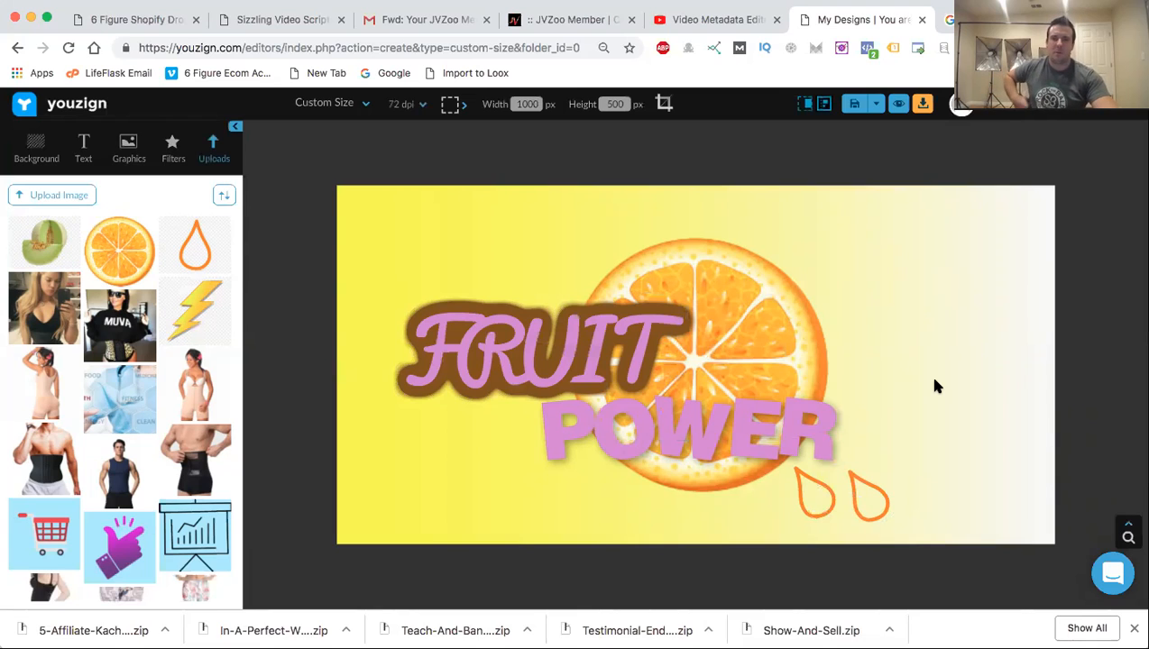
Add a size 5 border to the POWER text and color it orange-brown (986616).
left_click(726, 433)
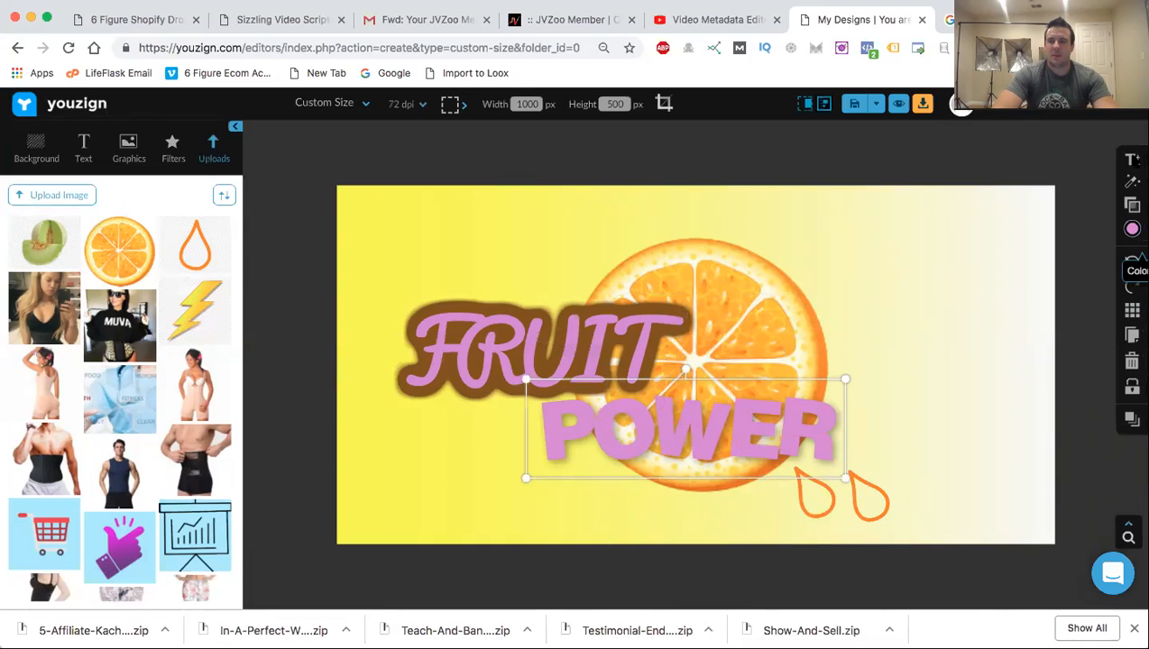
left_click(1132, 160)
left_click(1132, 229)
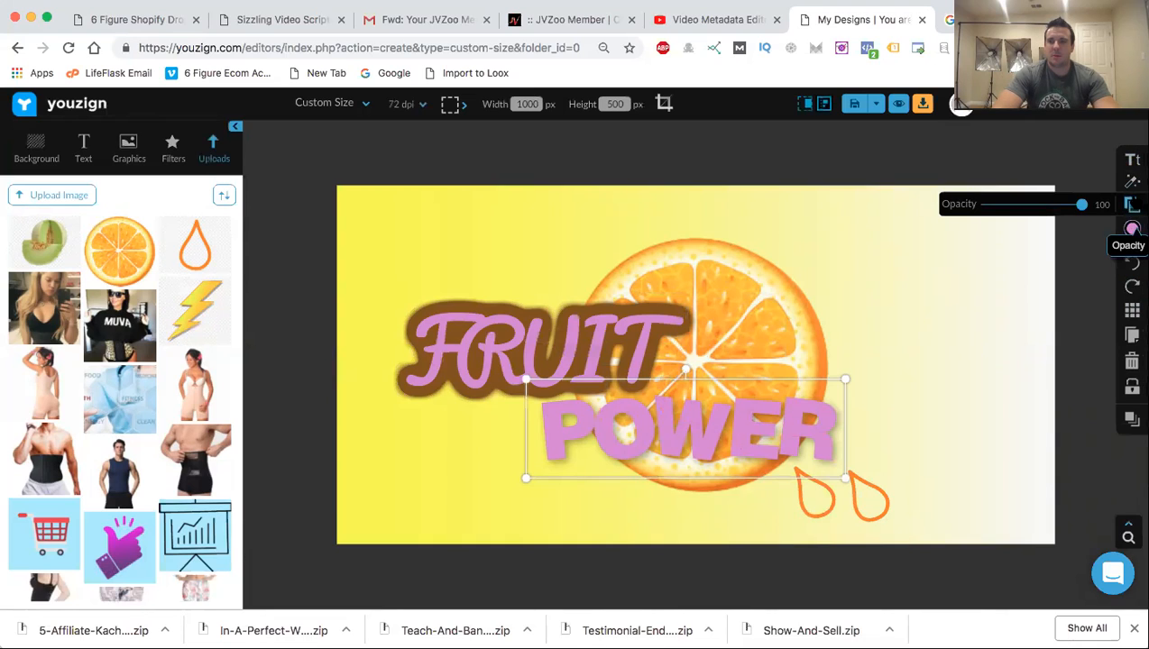
left_click(1133, 204)
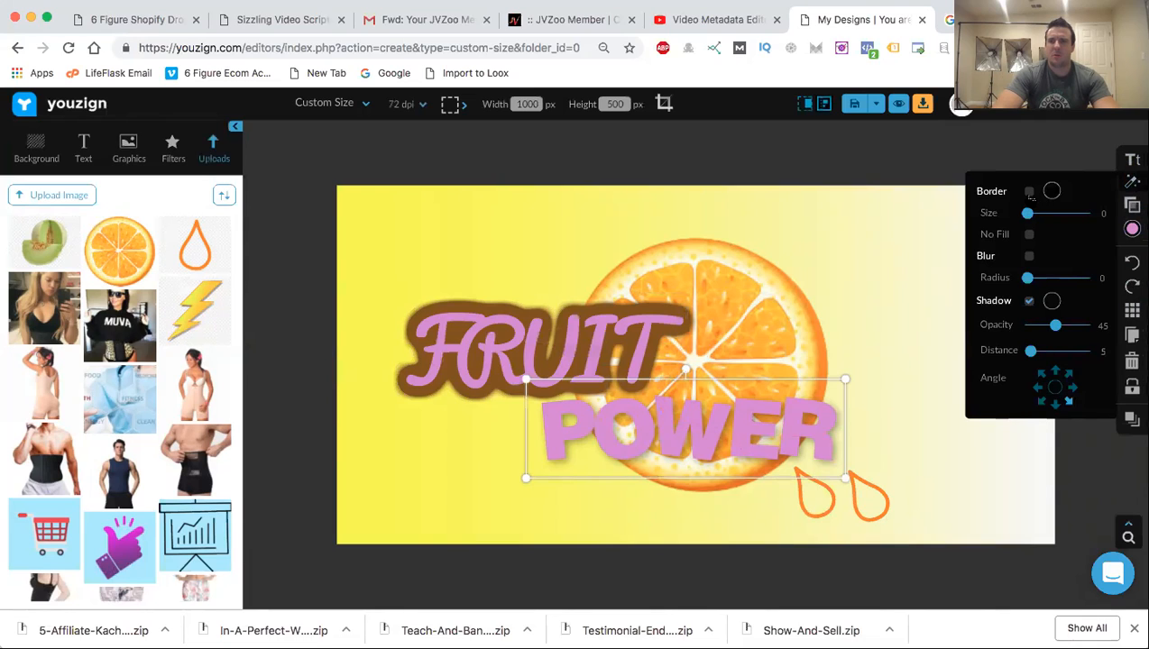
left_click(1030, 191)
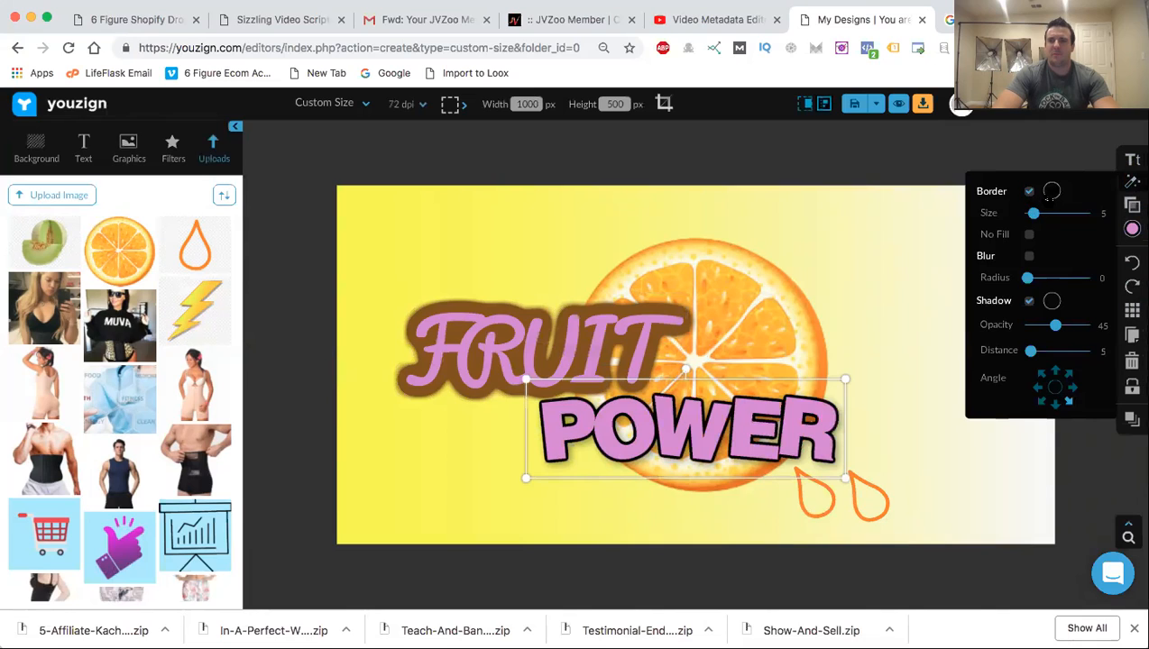
left_click(1052, 191)
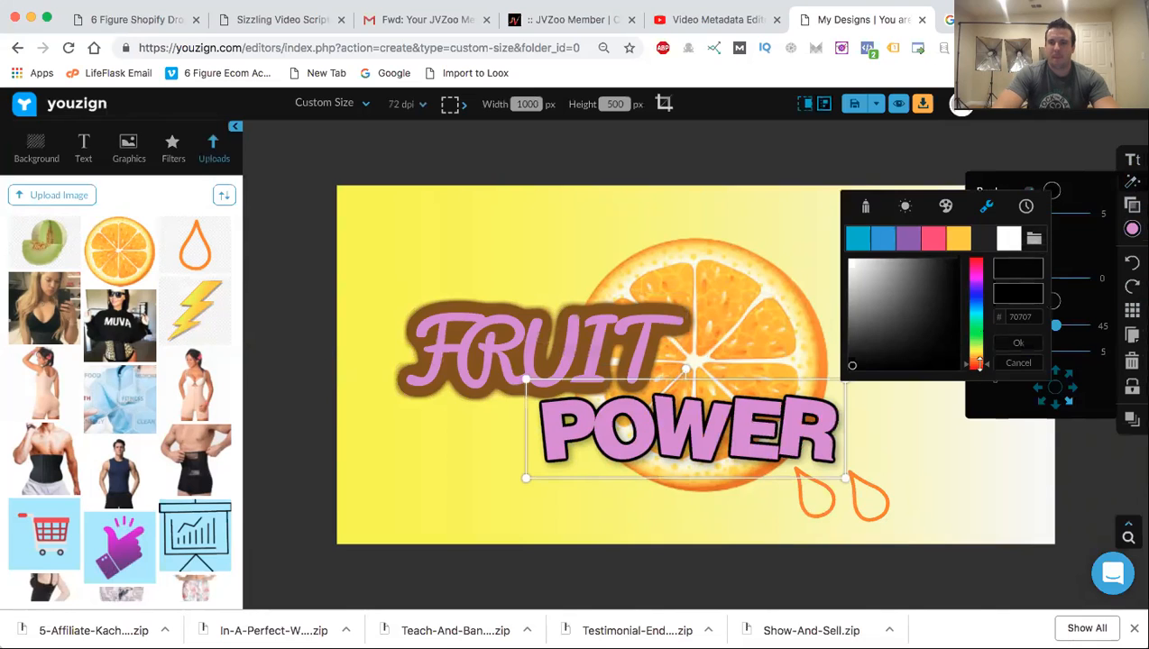
left_click_drag(980, 363, 980, 358)
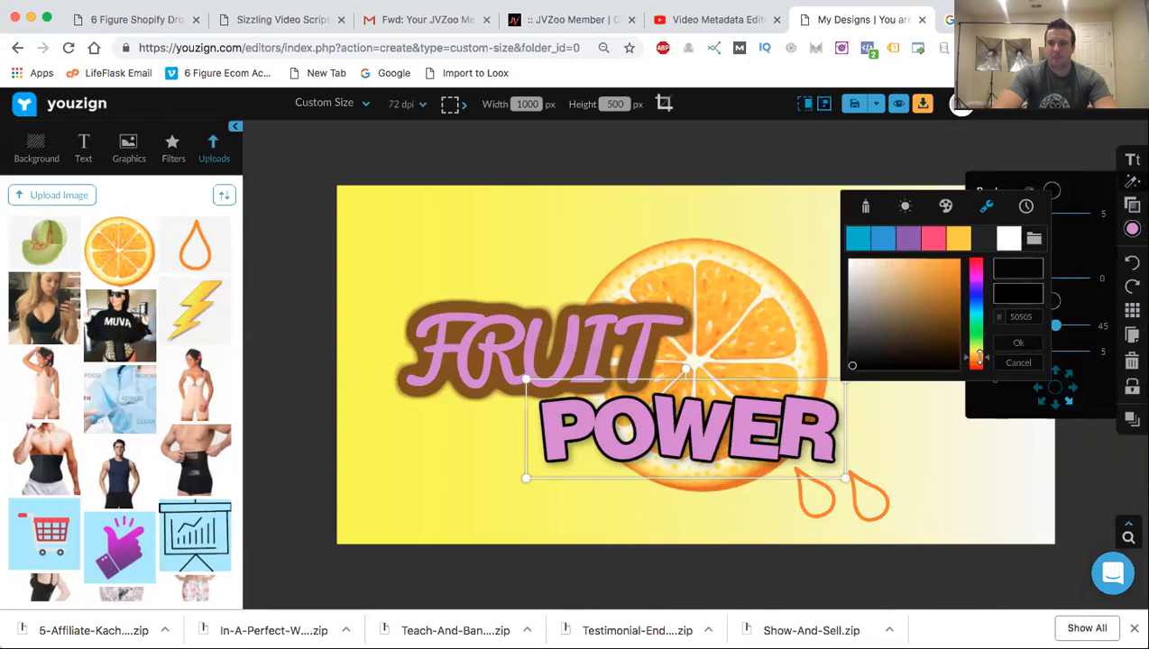
left_click(945, 281)
left_click_drag(945, 283, 938, 306)
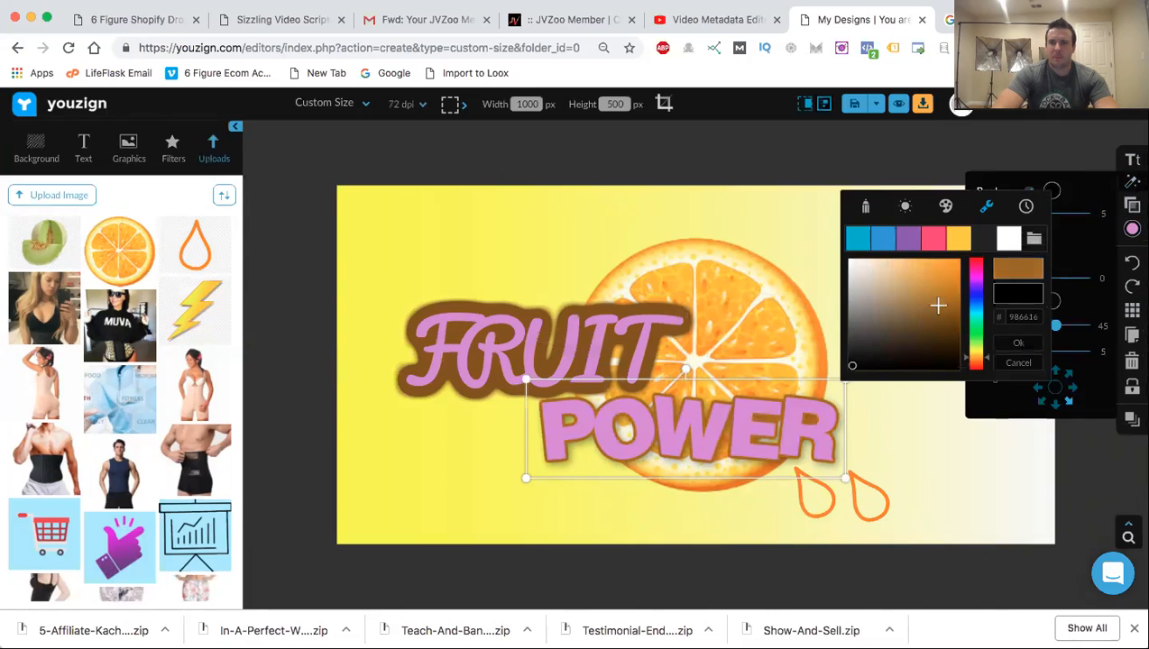
left_click(938, 306)
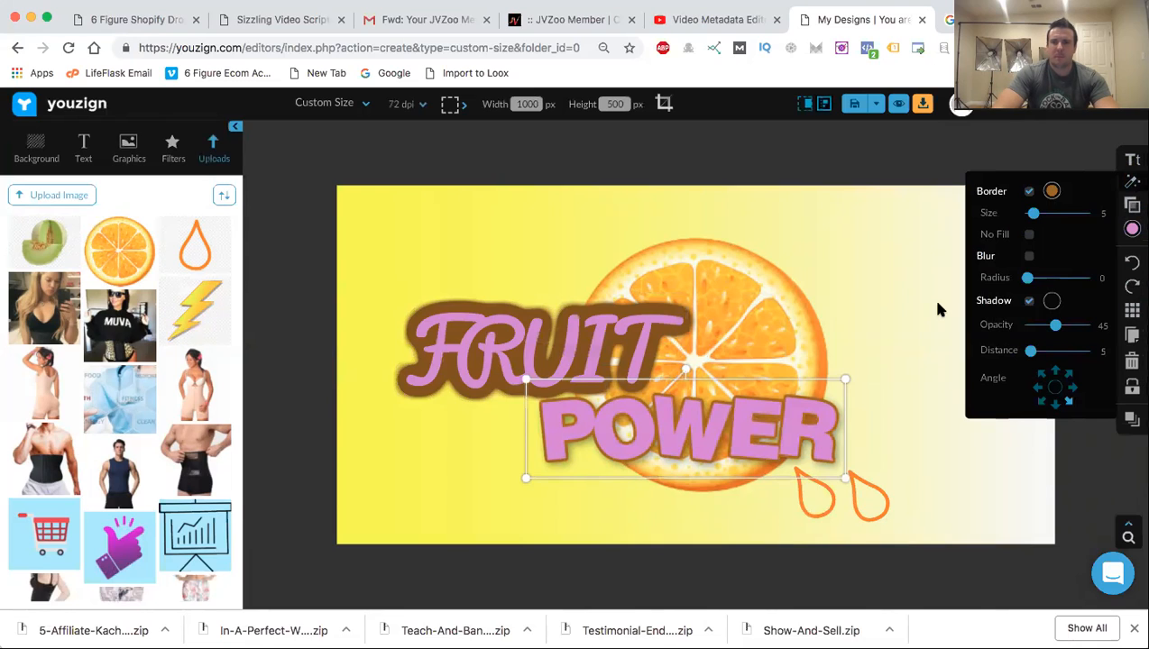
Remove the border from the FRUIT text and give it a shadow instead.
left_click(595, 345)
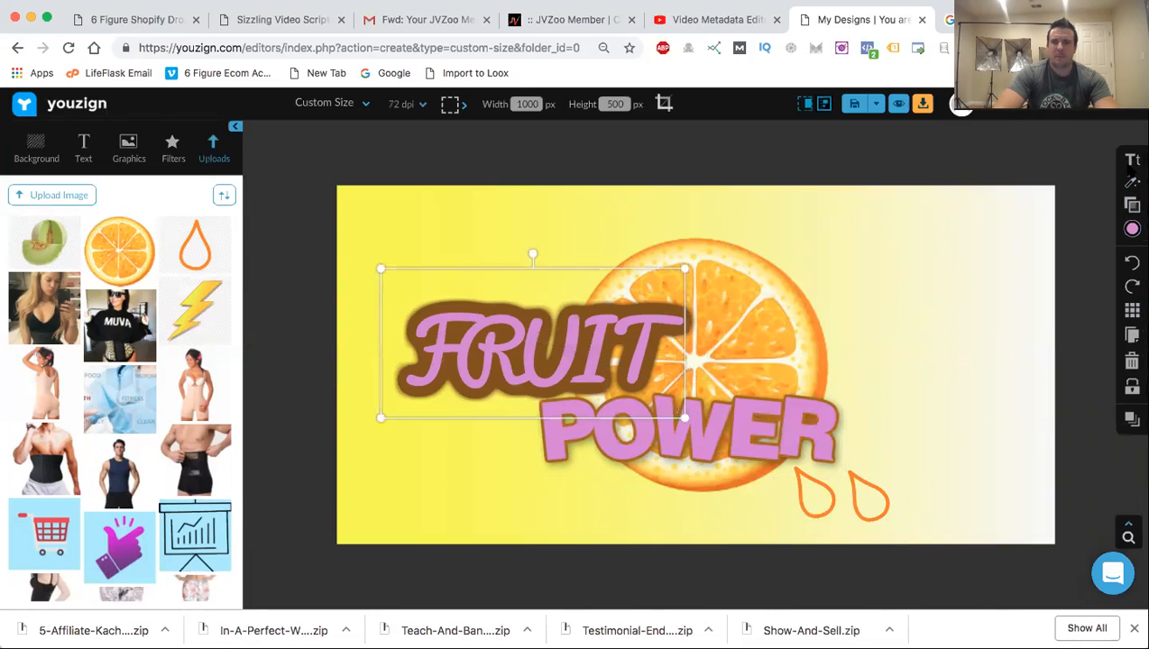
left_click(1132, 160)
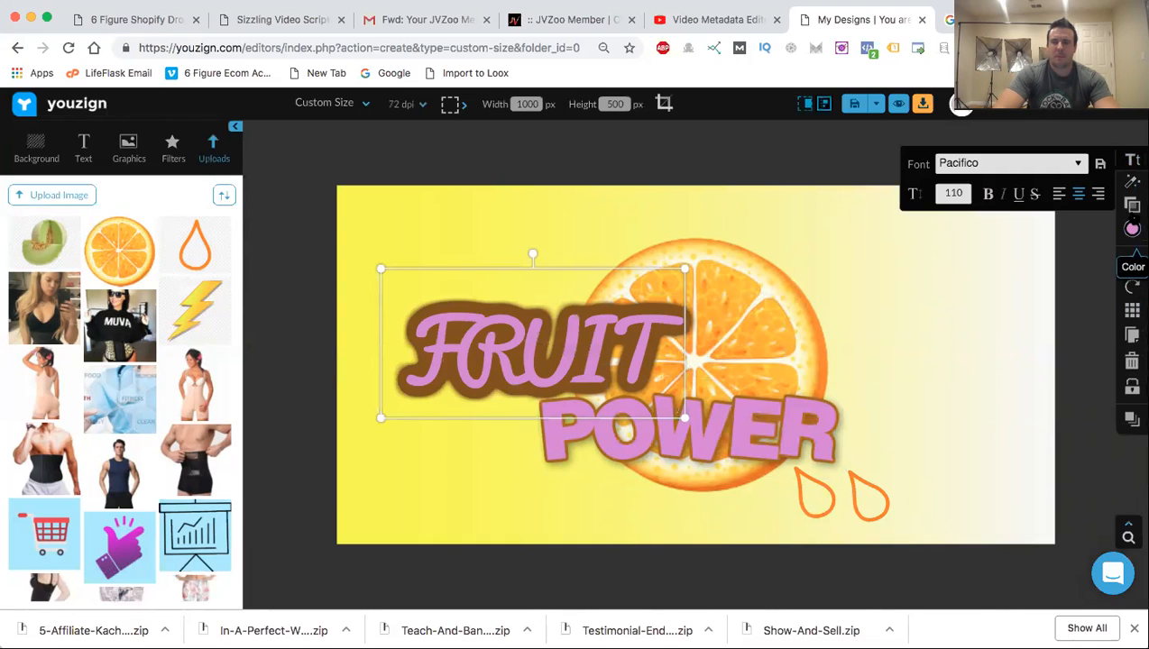
left_click(1132, 205)
left_click(1132, 228)
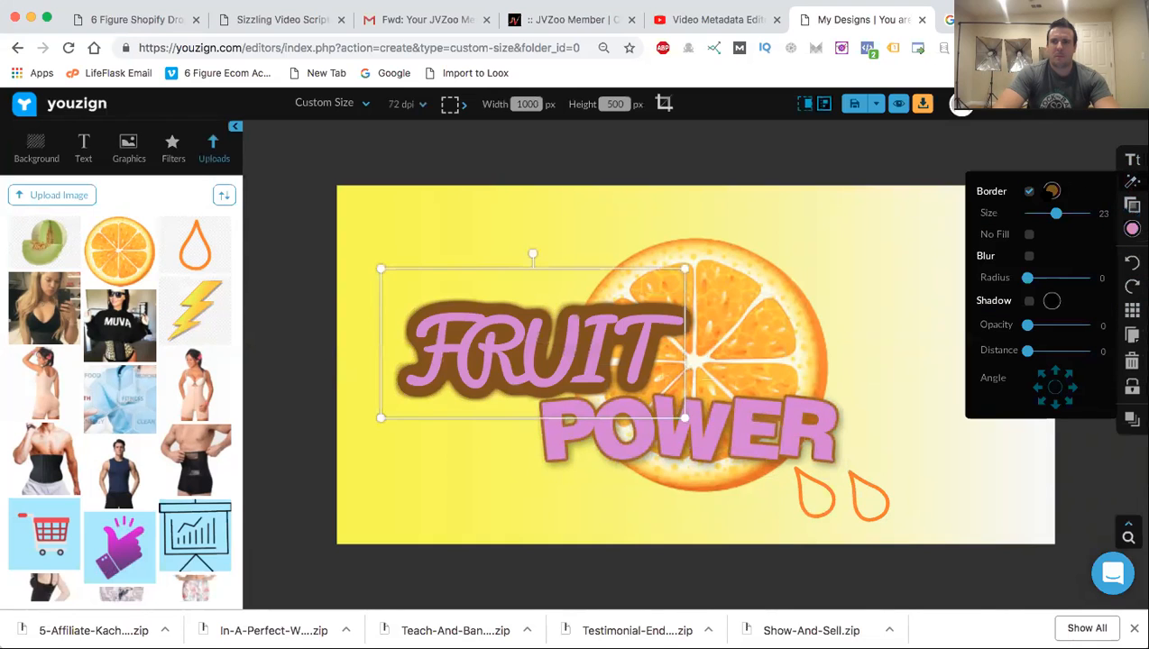
left_click(1029, 190)
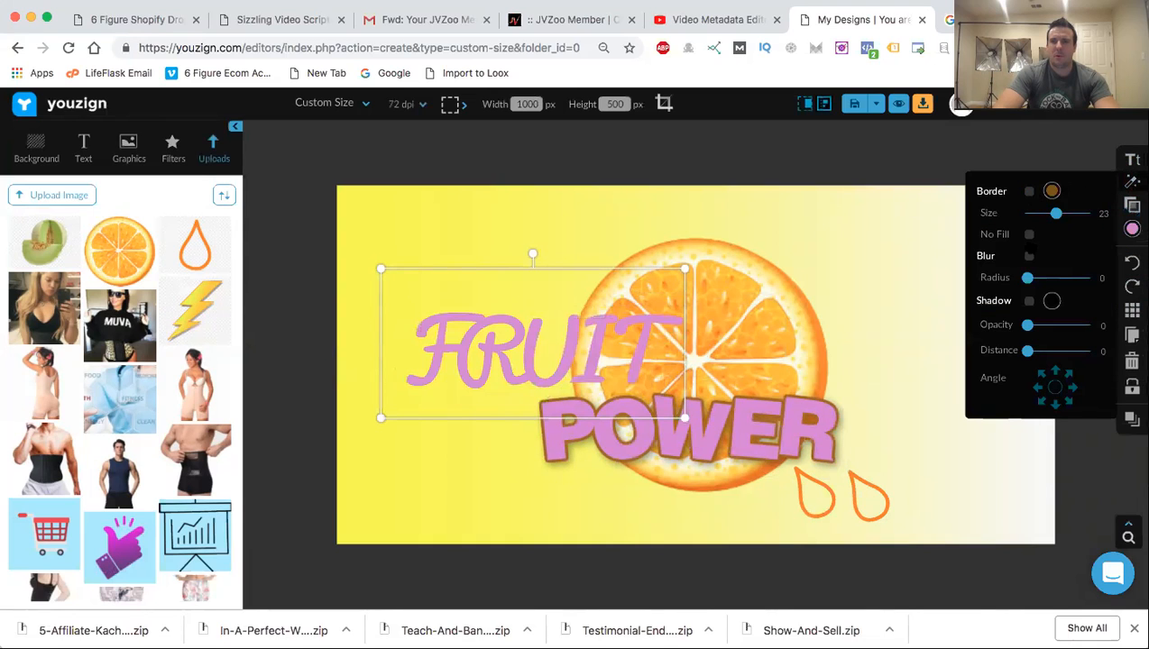
left_click(1029, 300)
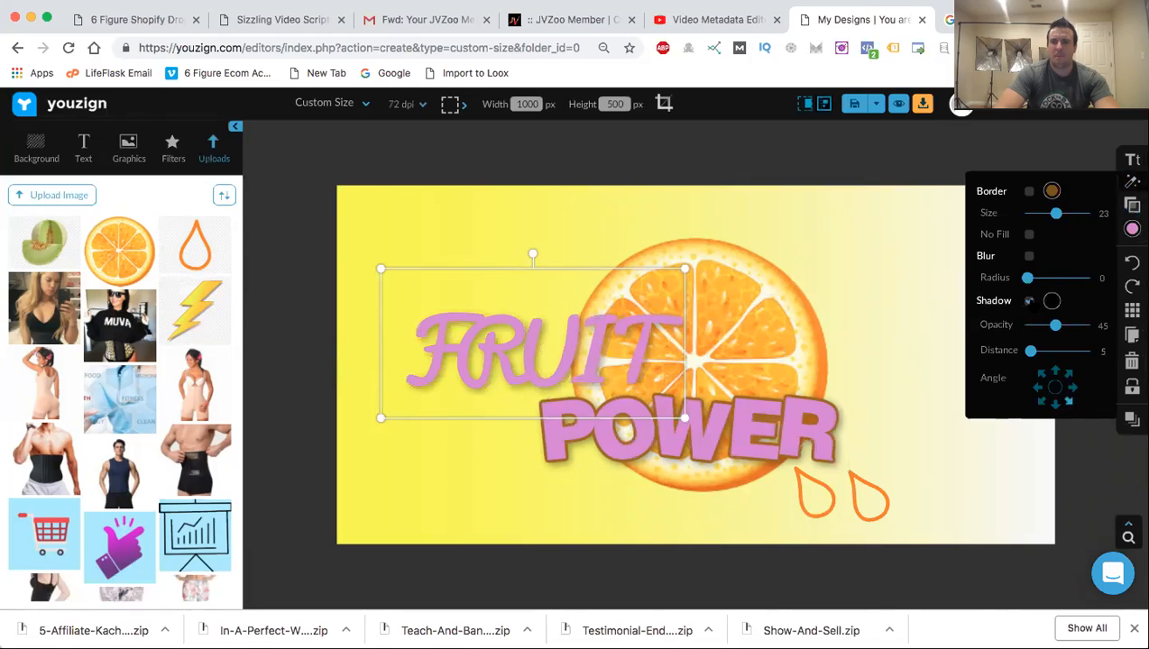
Color the FRUIT text's shadow orange-brown (b27817), lower its opacity to 42, and set the blur radius to 25.
left_click(1051, 302)
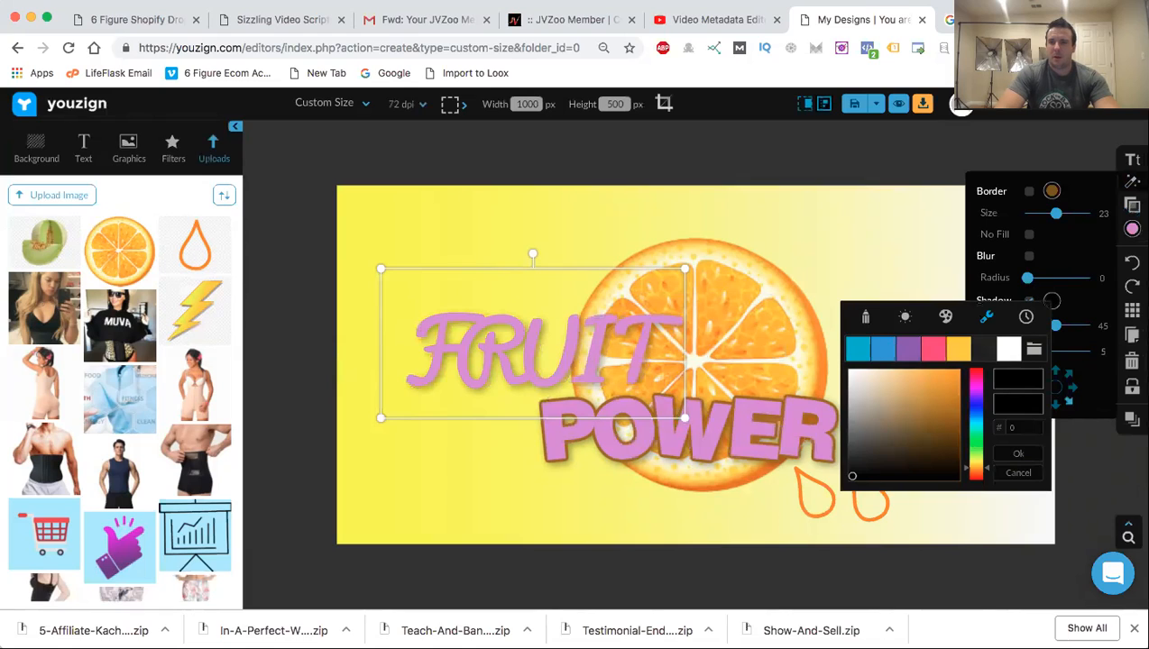
left_click(939, 401)
mouse_move(938, 400)
left_mouse_down()
mouse_move(922, 376)
mouse_move(941, 406)
left_mouse_up()
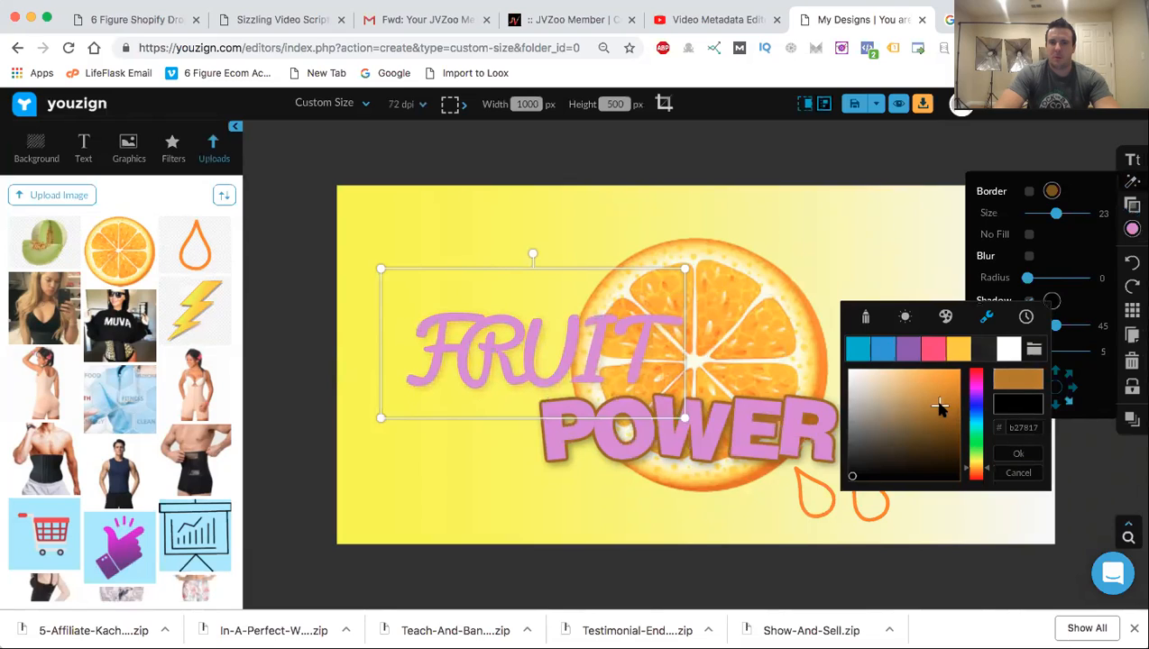
key("Return")
mouse_move(1056, 325)
left_mouse_down()
mouse_move(1034, 326)
mouse_move(1077, 326)
mouse_move(1053, 326)
left_mouse_up()
left_click_drag(1028, 278, 1047, 277)
Check the effects on the POWER text and give the FRUIT text a matching brown border of size 5.
left_click(765, 431)
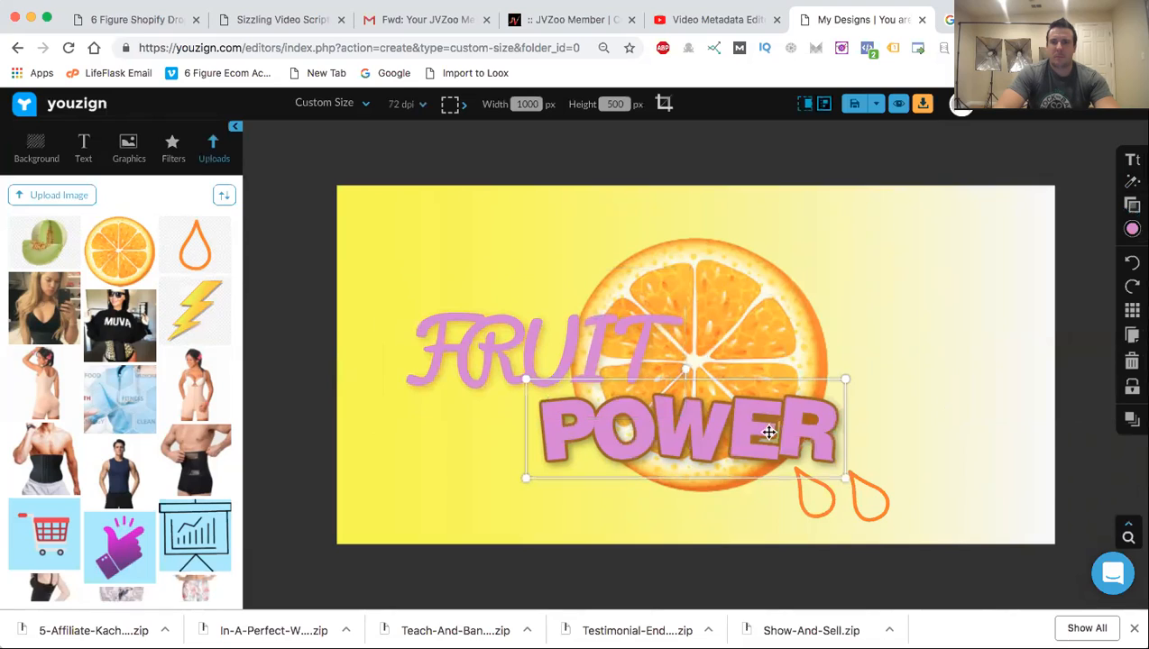
left_click(1133, 181)
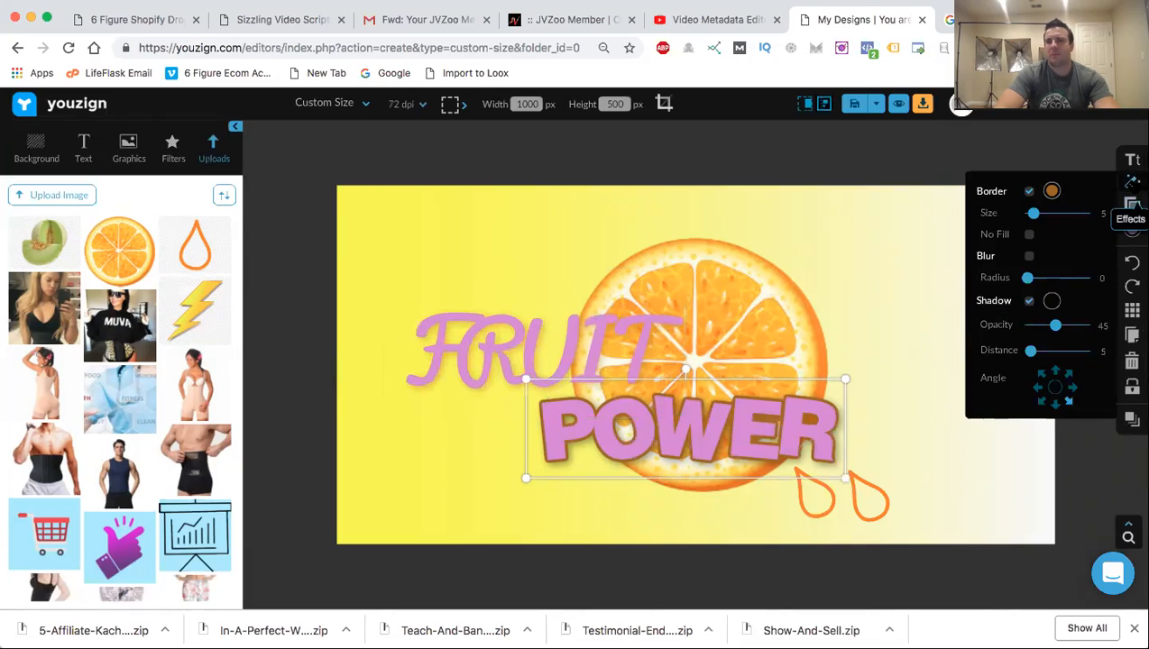
left_click(1067, 132)
left_click(592, 291)
left_click(1133, 204)
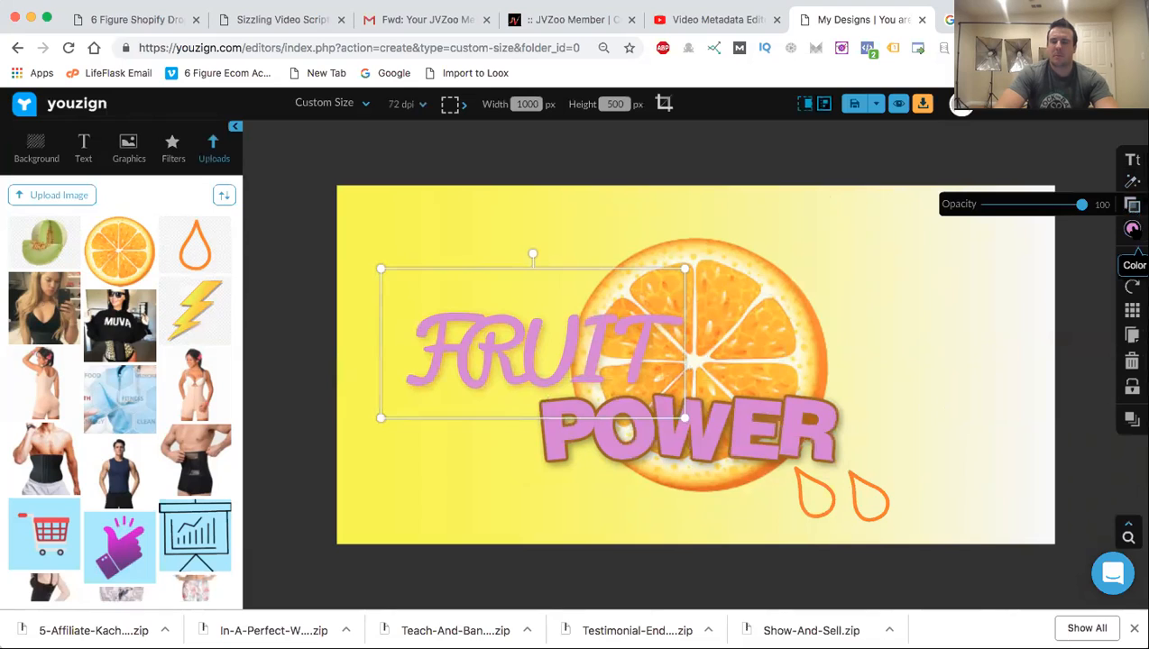
left_click(1132, 182)
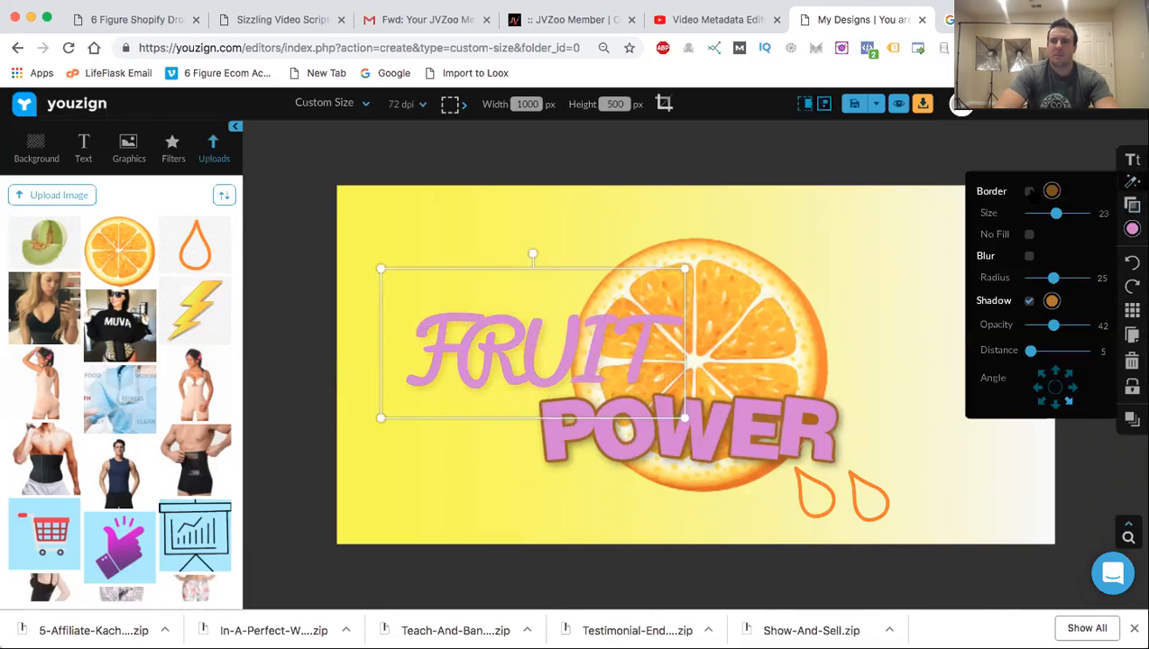
left_click(1029, 191)
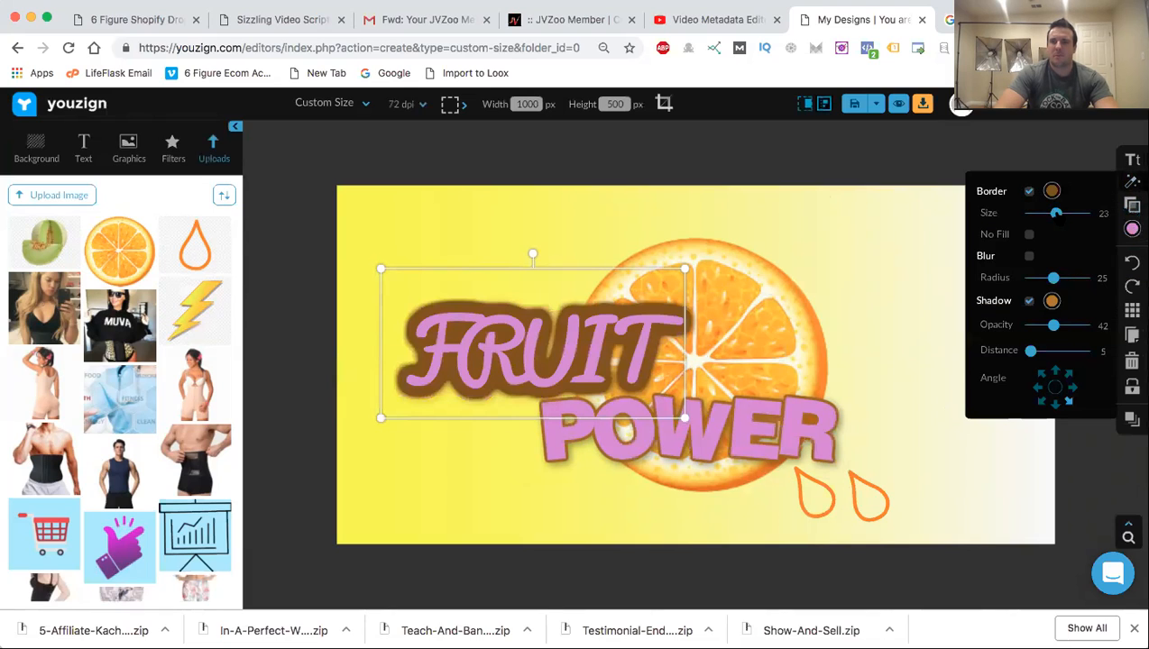
left_click_drag(1057, 213, 1034, 213)
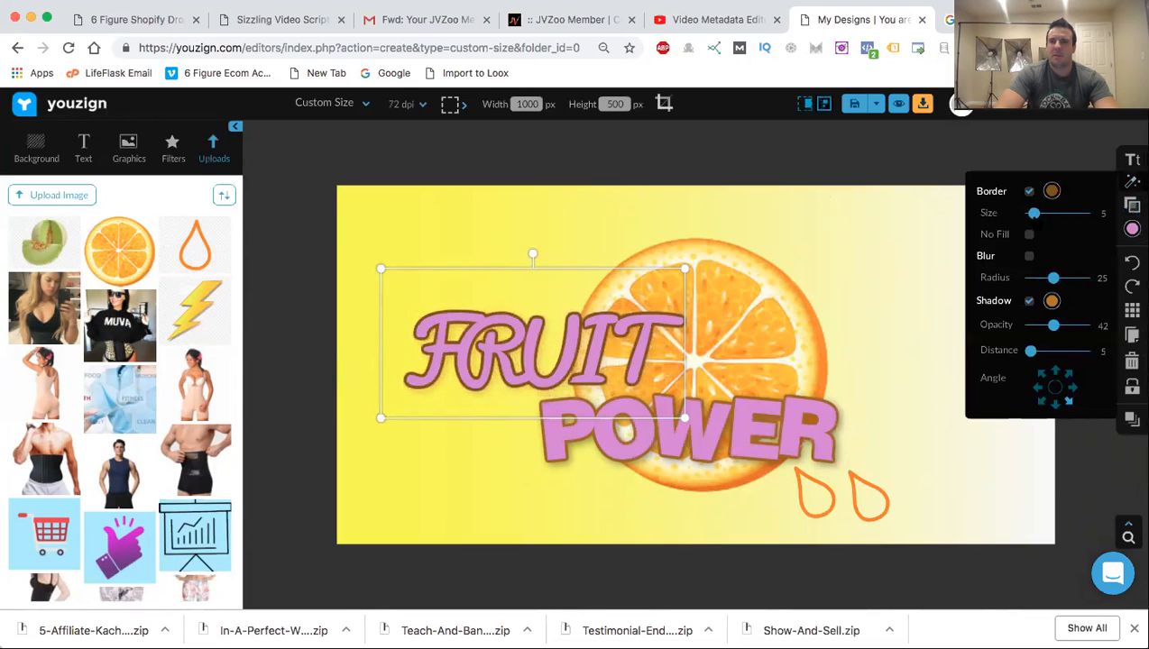
left_click(897, 335)
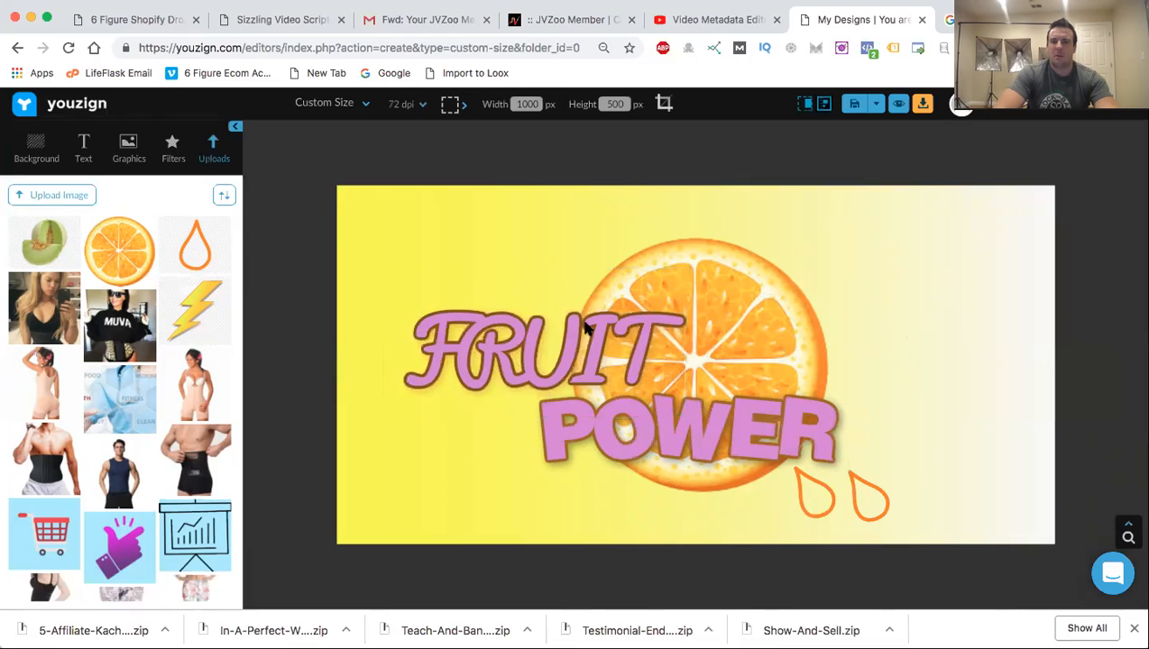
Nudge the FRUIT text slightly down and to the right, closer to the POWER text.
left_click(580, 339)
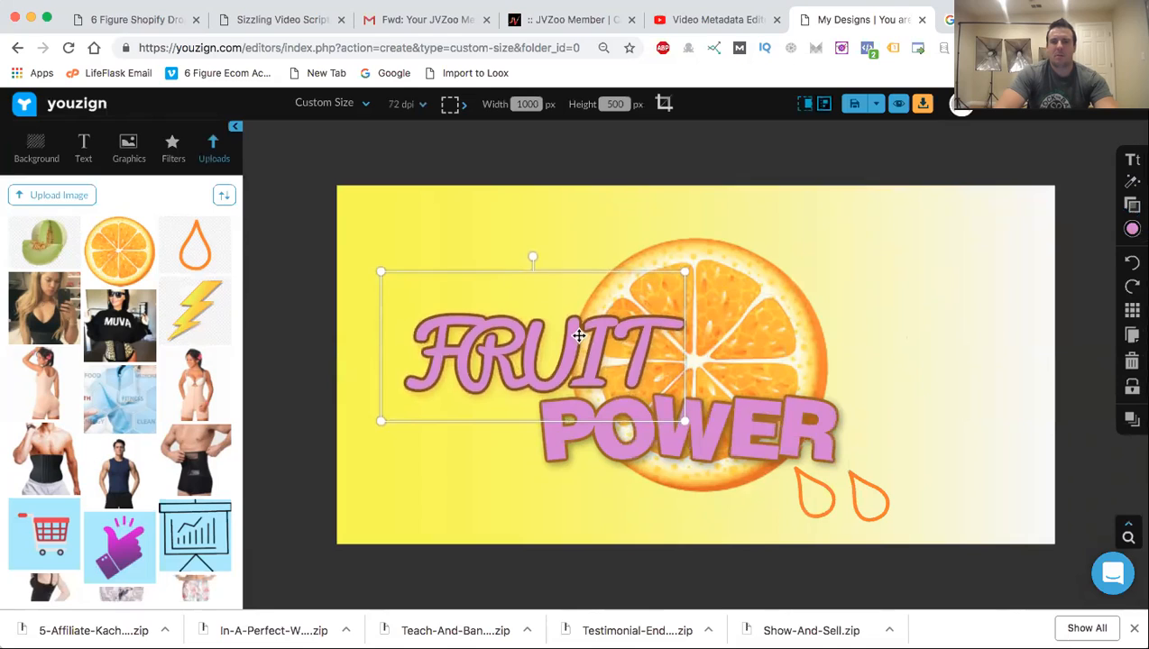
left_click(934, 332)
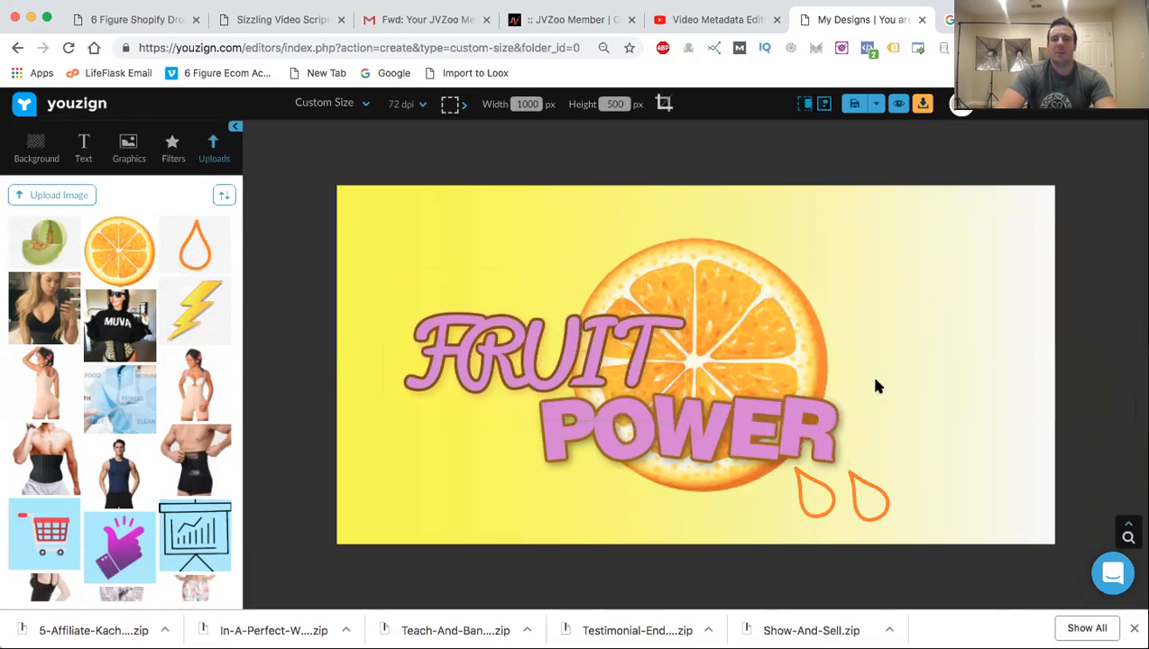
mouse_move(554, 349)
left_mouse_down()
mouse_move(733, 327)
mouse_move(549, 348)
mouse_move(561, 355)
left_mouse_up()
left_click(951, 323)
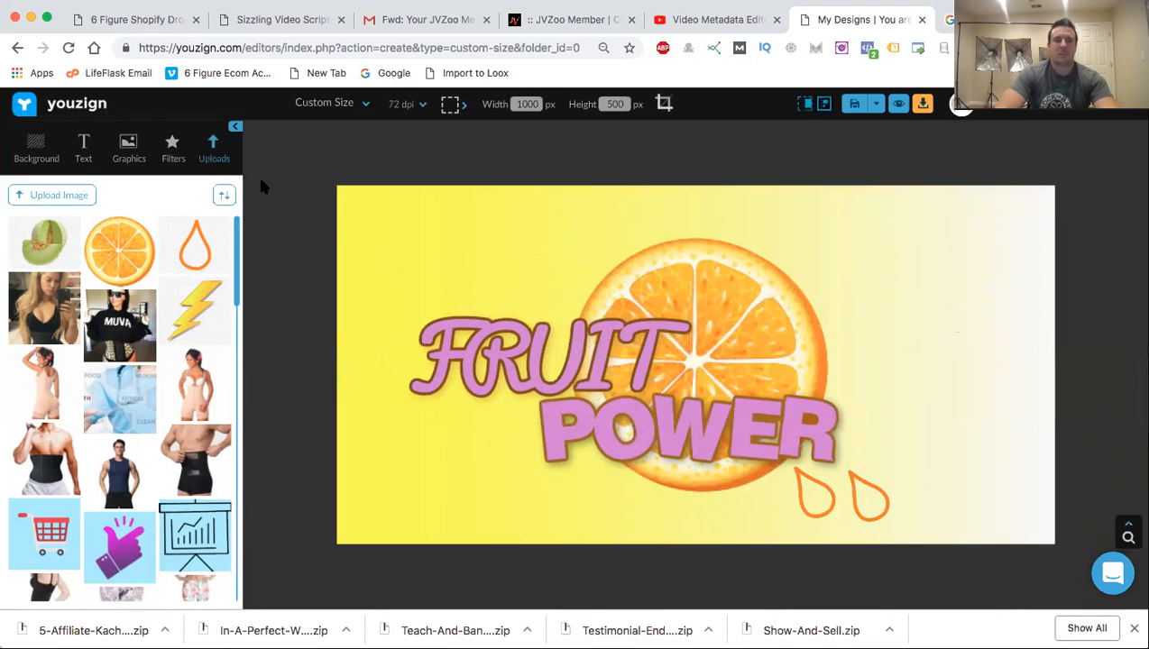
Switch the background from the yellow gradient to a solid fill and make it transparent.
left_click(39, 159)
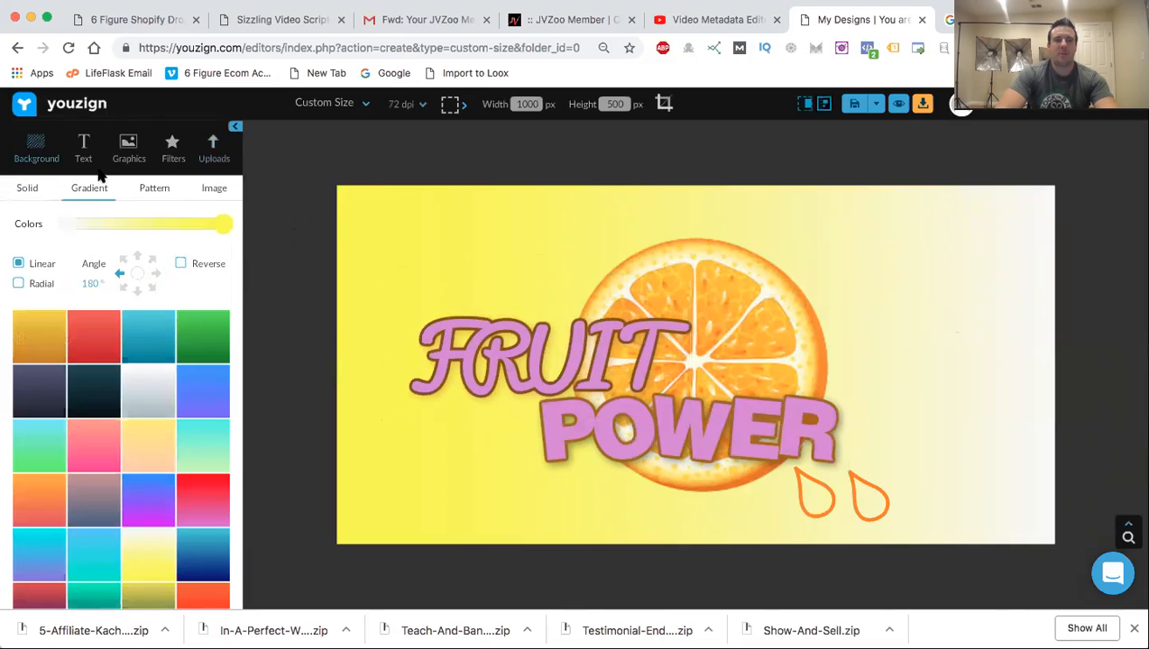
left_click(181, 267)
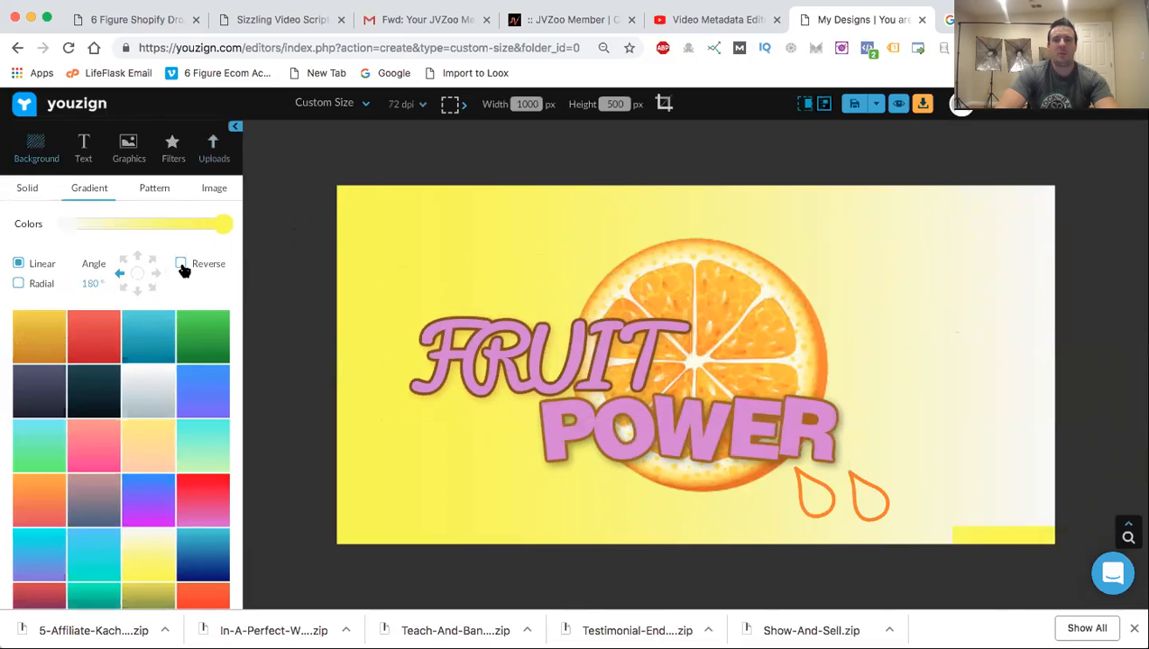
left_click(181, 264)
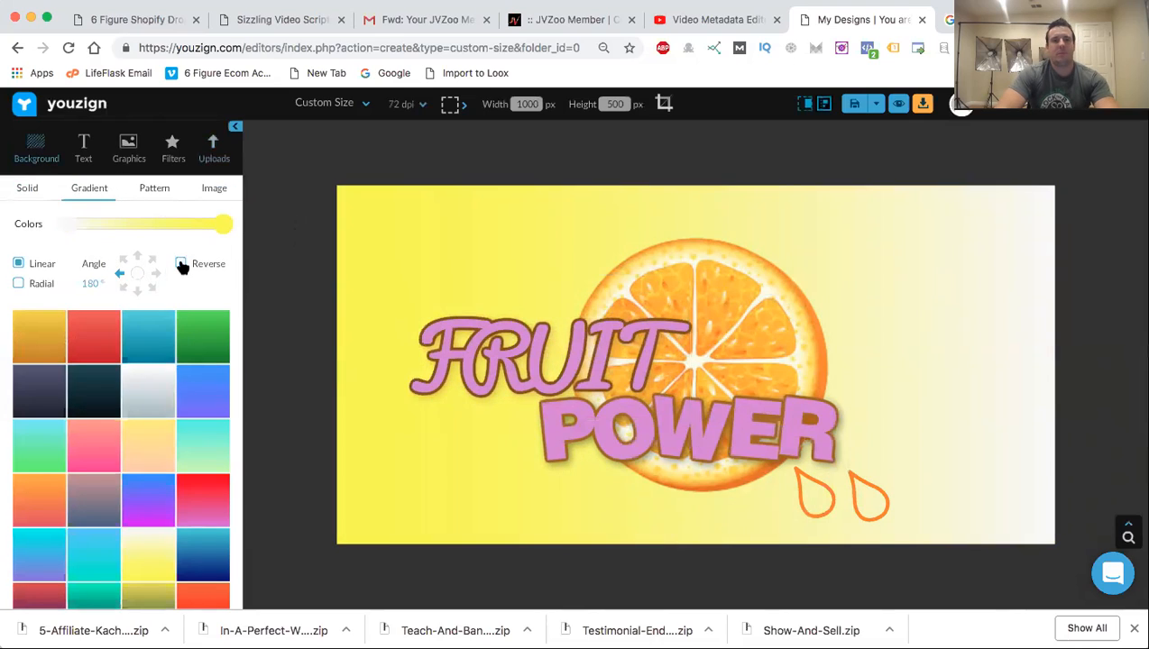
left_click(30, 190)
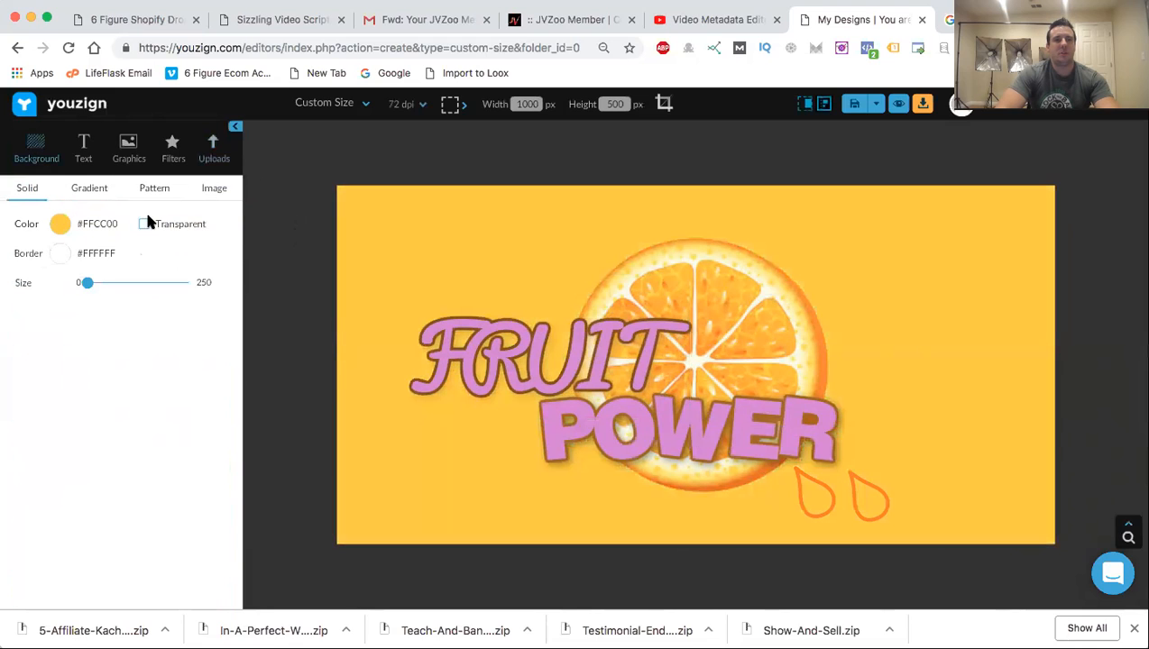
left_click(145, 224)
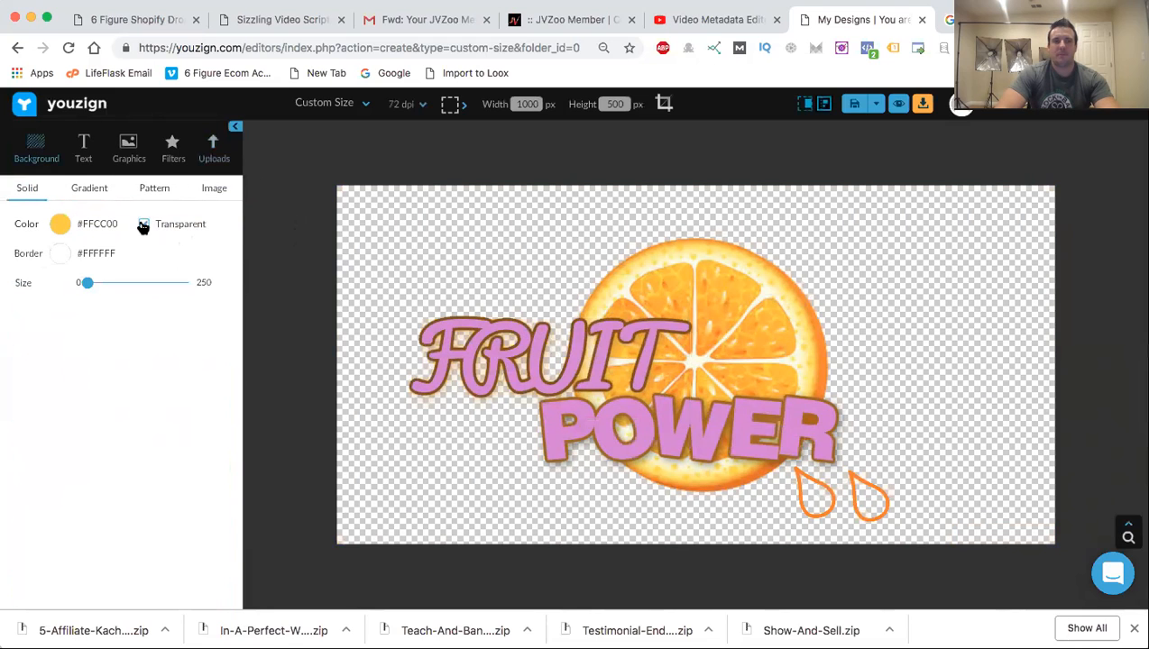
left_click(89, 190)
left_click(26, 189)
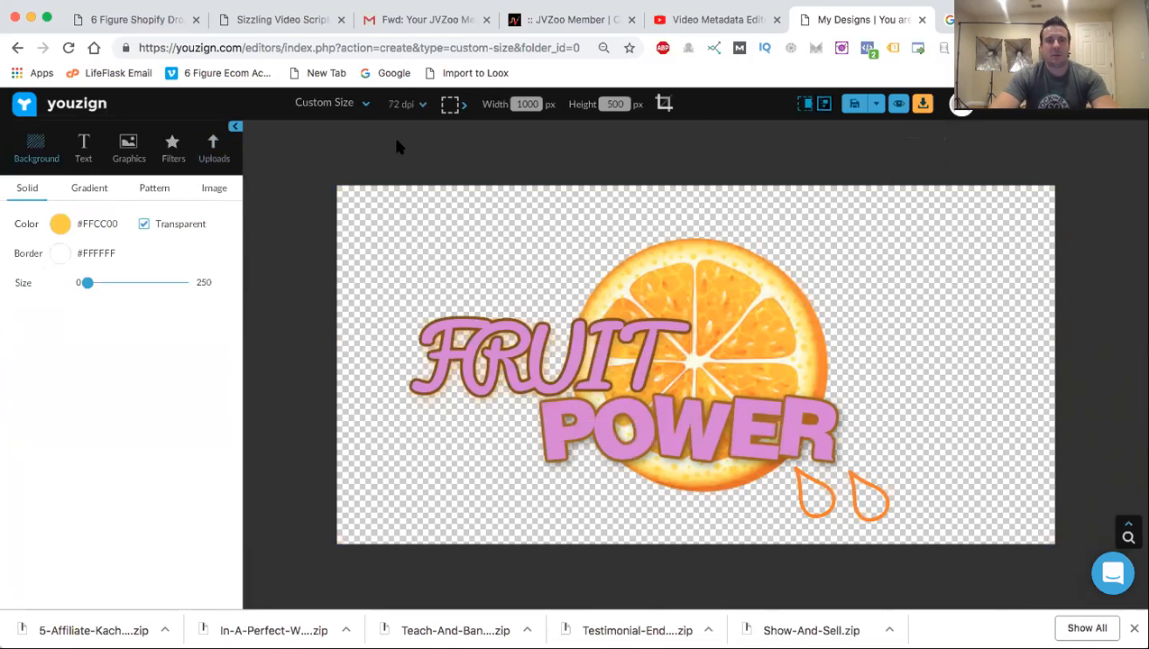
Change the design format to Facebook Cover Photo (1200 x 457 px).
left_click(368, 104)
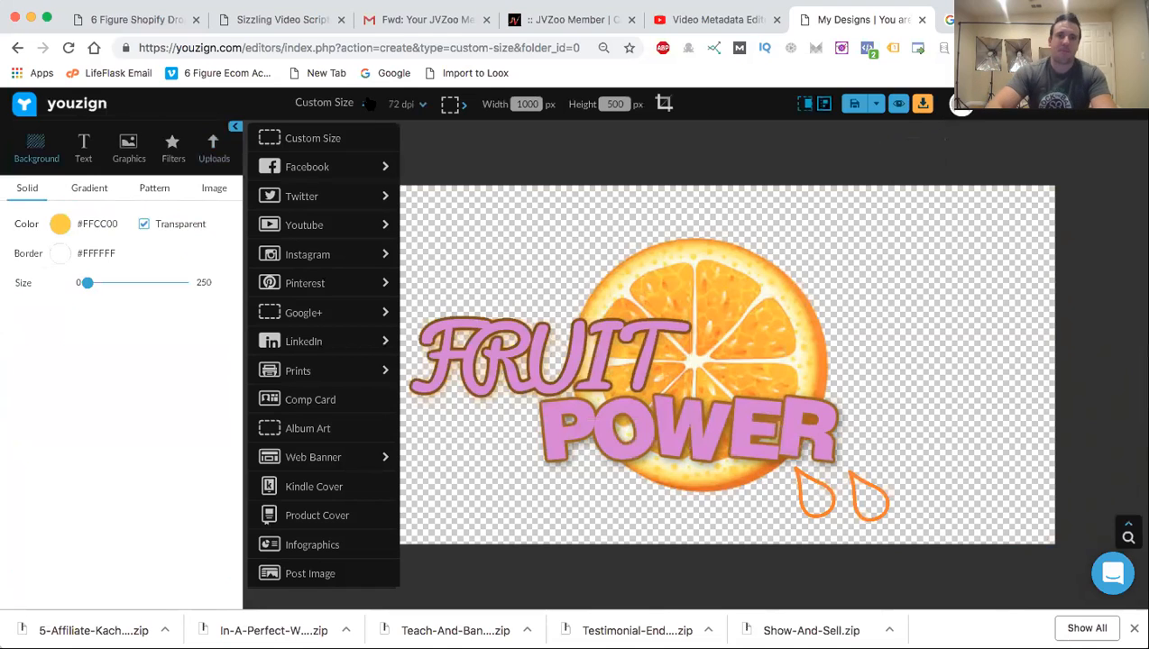
left_click(385, 168)
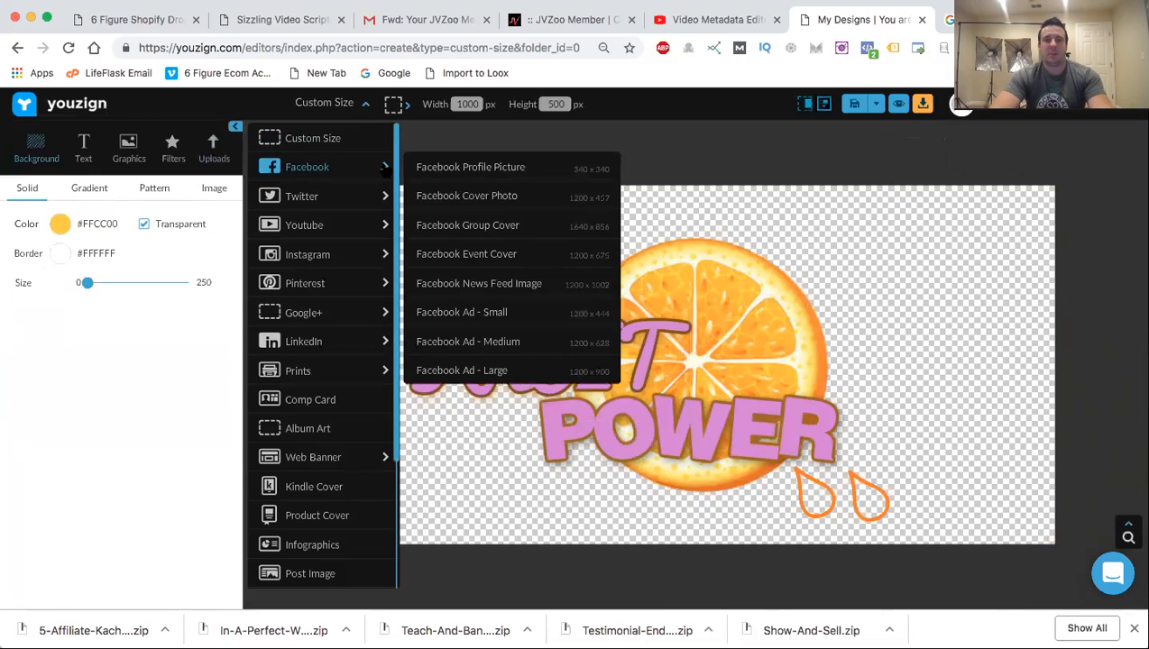
left_click(520, 199)
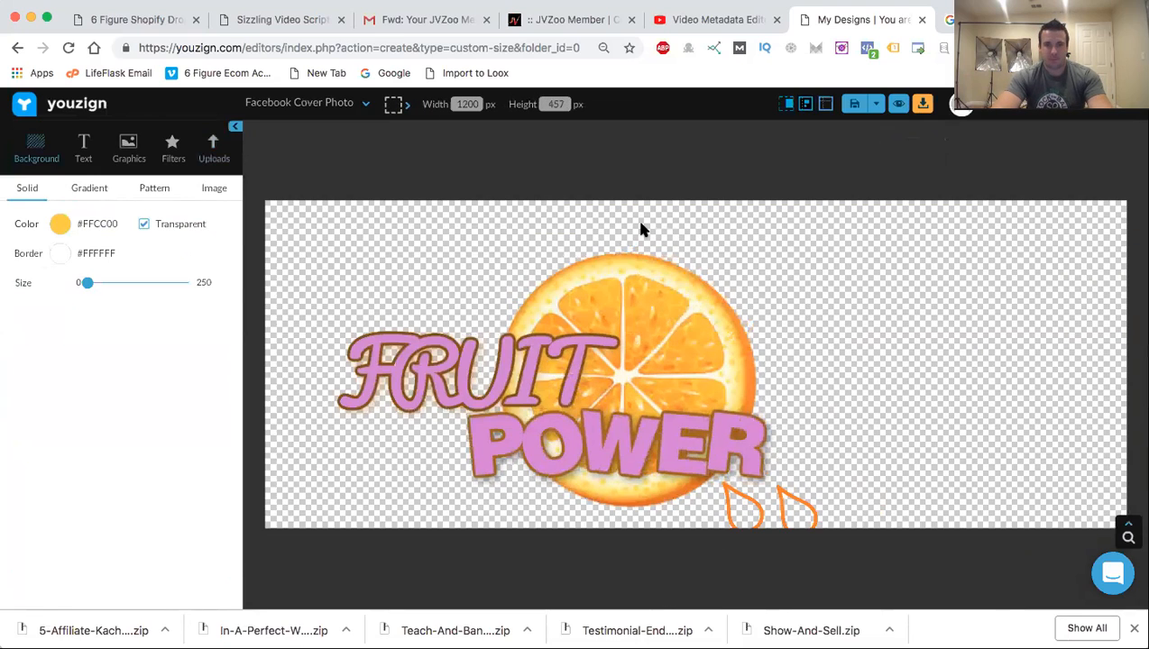
Move the orange slice right toward the canvas center and stack both drops near its lower-right edge.
left_click_drag(680, 359, 782, 342)
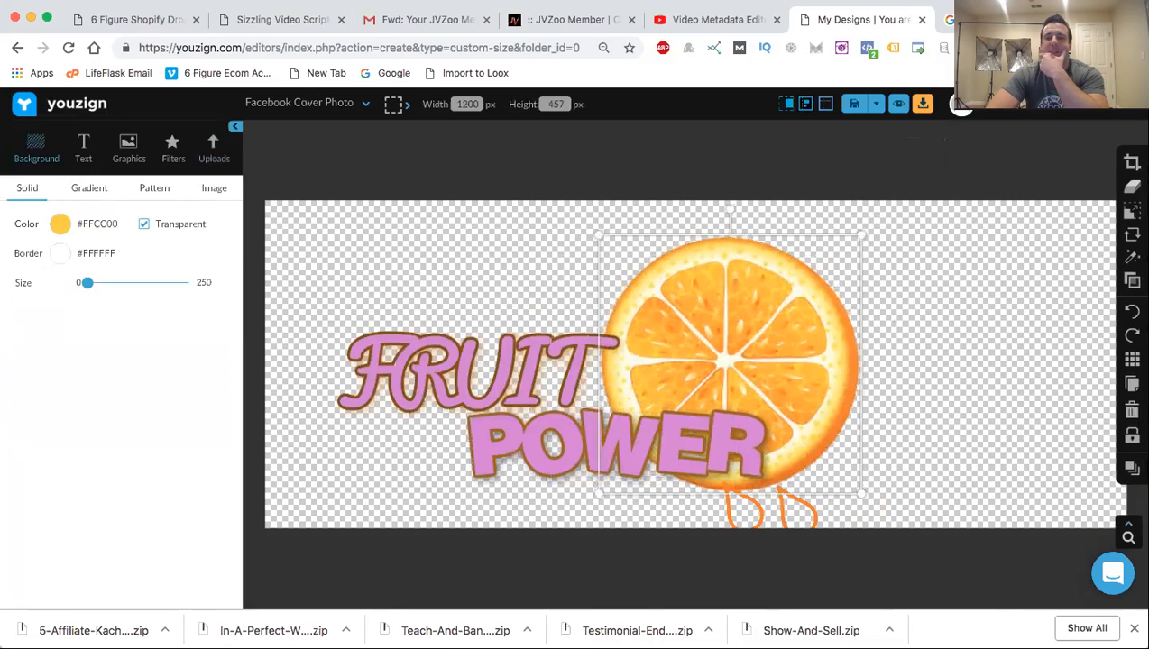
left_click_drag(806, 511, 901, 441)
left_click_drag(749, 513, 872, 489)
Line up FRUIT and POWER on one level at either side of the orange slice, enlarging POWER slightly.
left_click_drag(649, 435, 993, 354)
left_click(522, 352)
left_click_drag(522, 352, 587, 341)
left_click(909, 363)
left_click_drag(796, 316, 757, 301)
left_click_drag(849, 343, 841, 349)
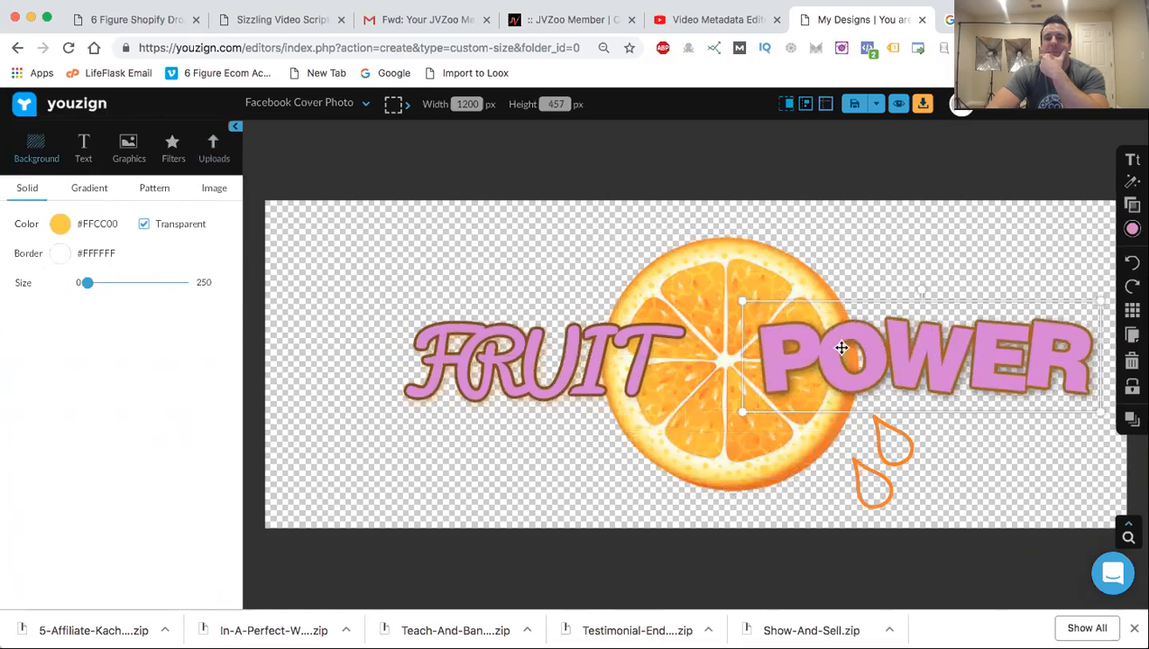
left_click(951, 264)
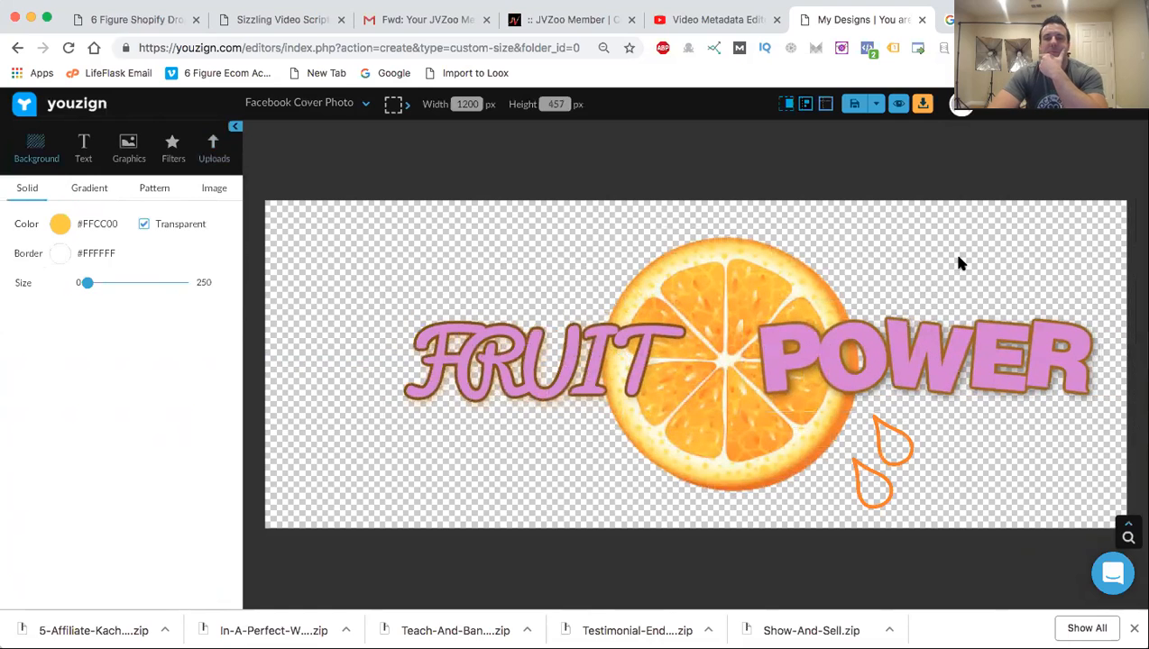
Shift the orange slice, both words and both drops to the left, keeping the drops beside the slice's lower-right edge.
left_click_drag(730, 289, 685, 293)
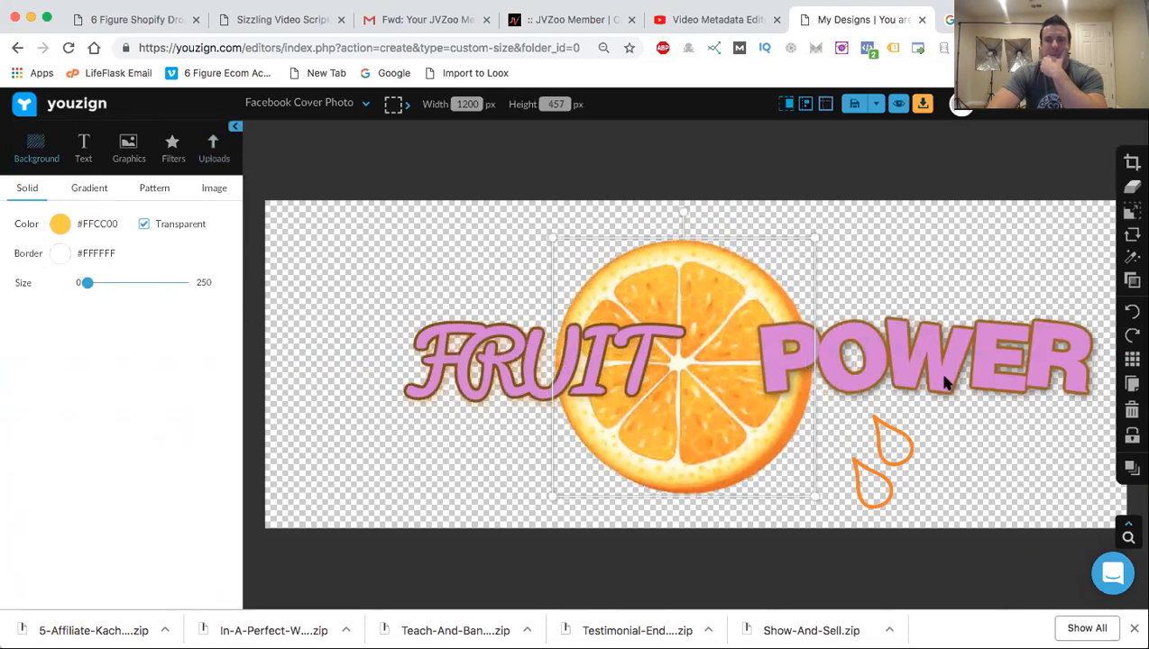
left_click_drag(513, 372, 477, 362)
left_click_drag(854, 352, 825, 346)
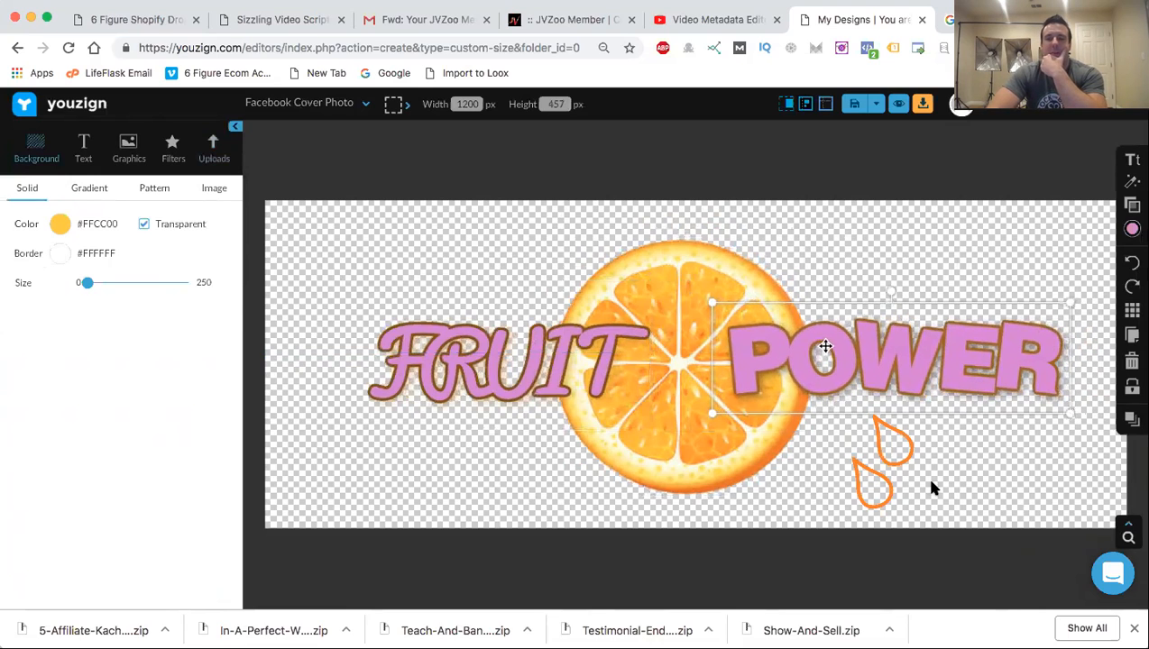
left_click(887, 492)
left_click_drag(887, 491, 827, 488)
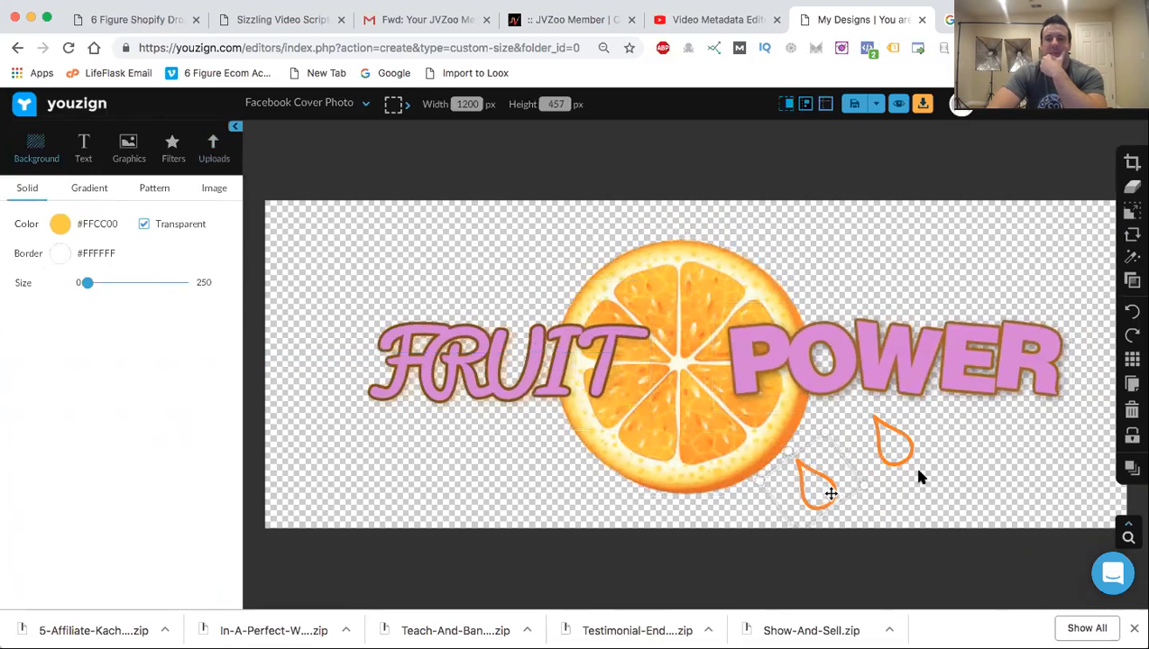
left_click(892, 449)
left_click_drag(892, 448, 845, 451)
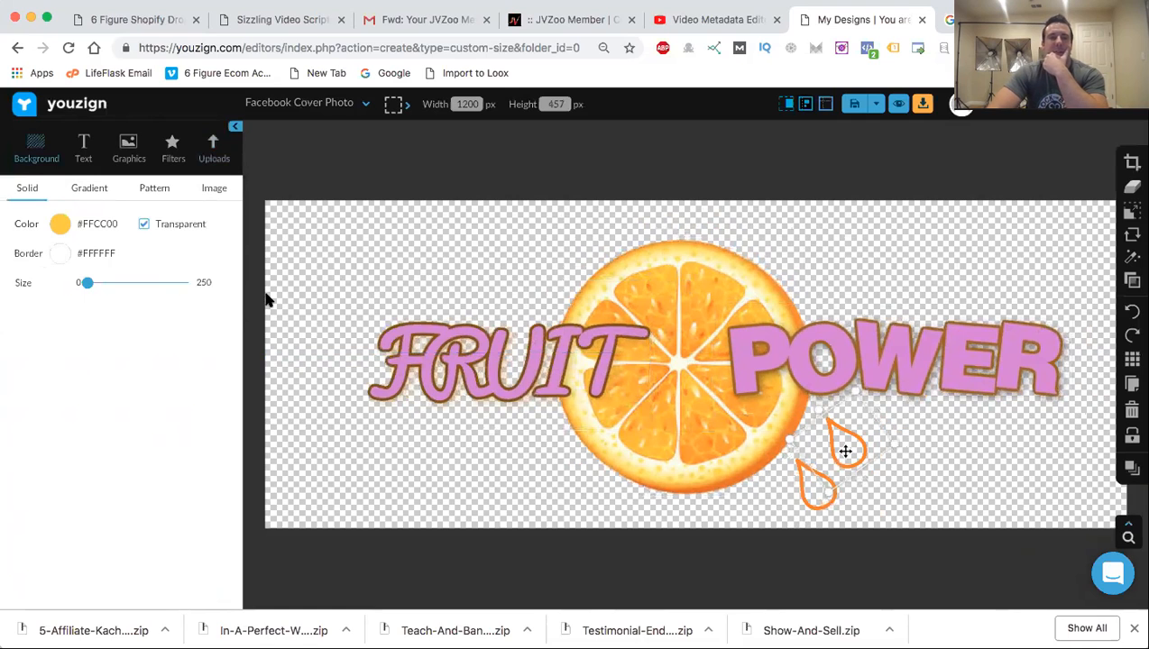
Turn off the transparent background and restore the yellow-to-white linear gradient.
left_click(142, 226)
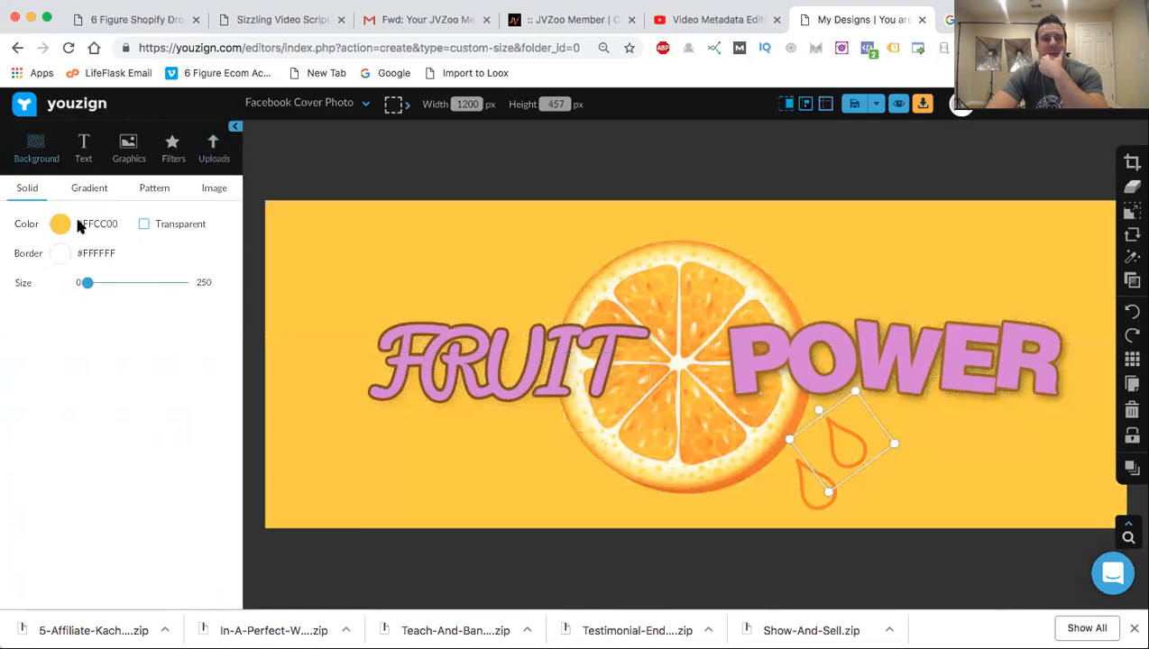
left_click(91, 192)
left_click(746, 151)
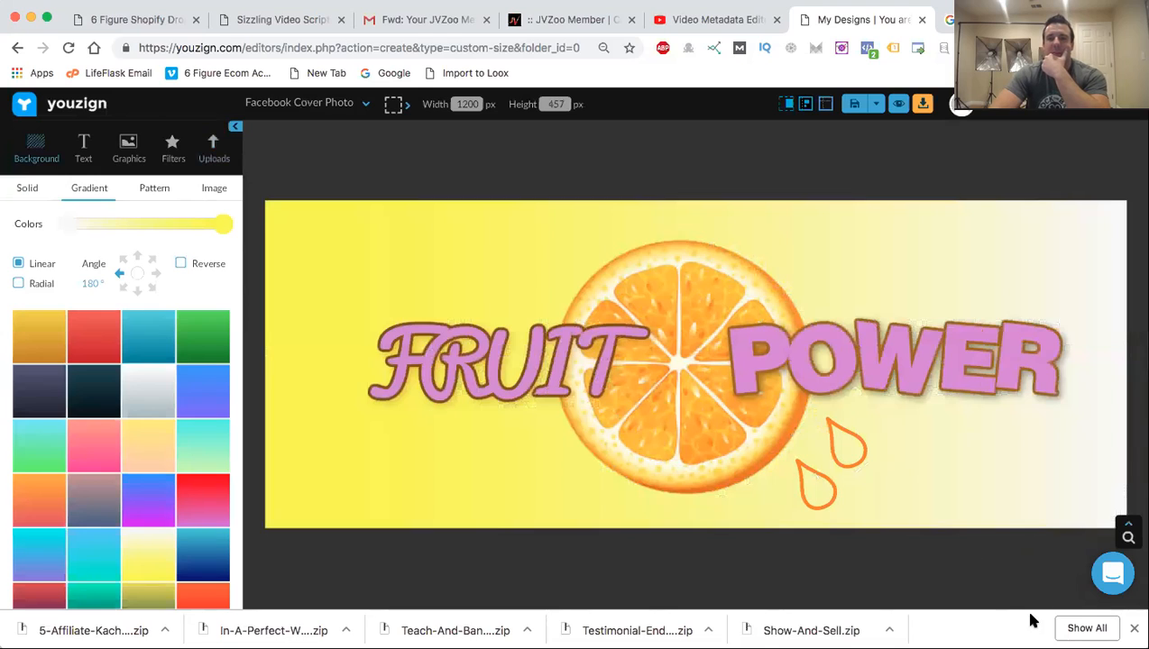